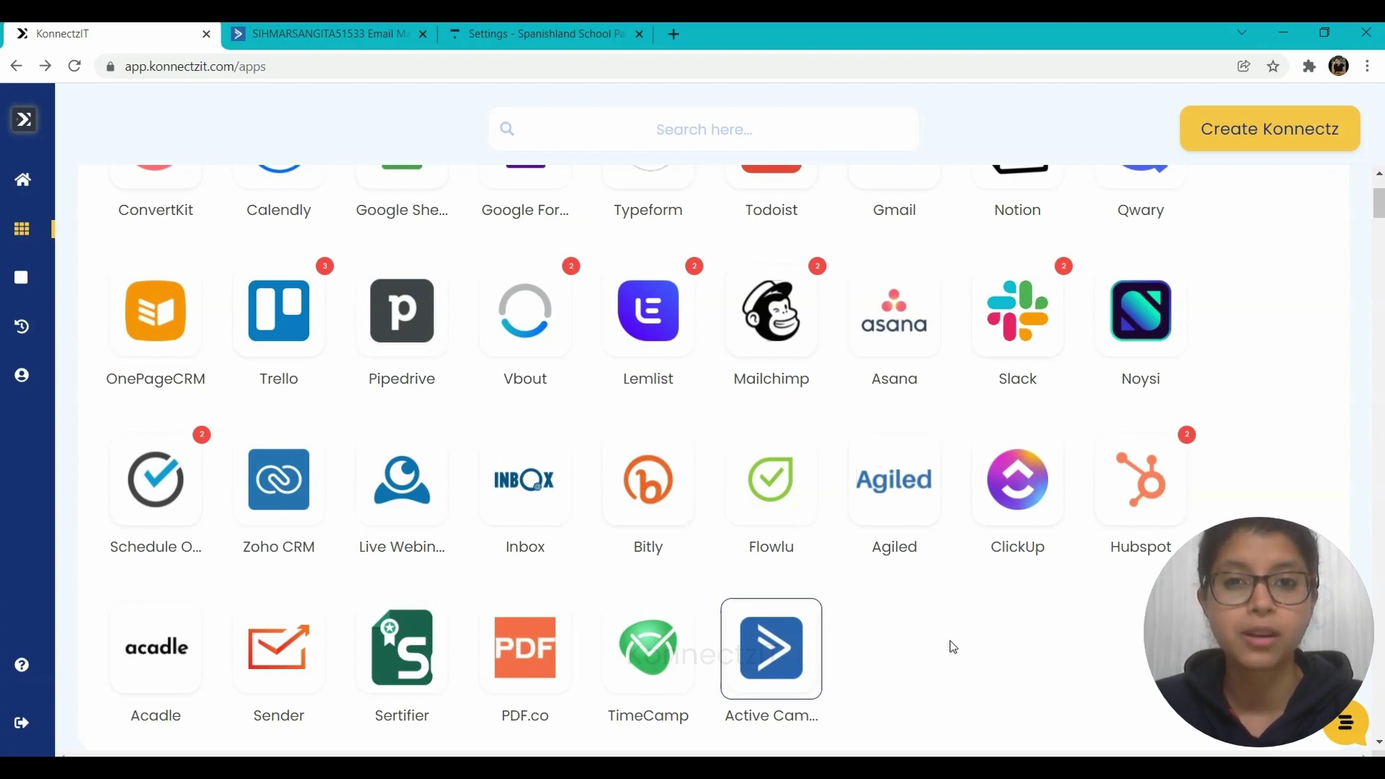
- Open the Active Campaign card's accounts dialog, which lists Active Campaign Account #1
click(761, 647)
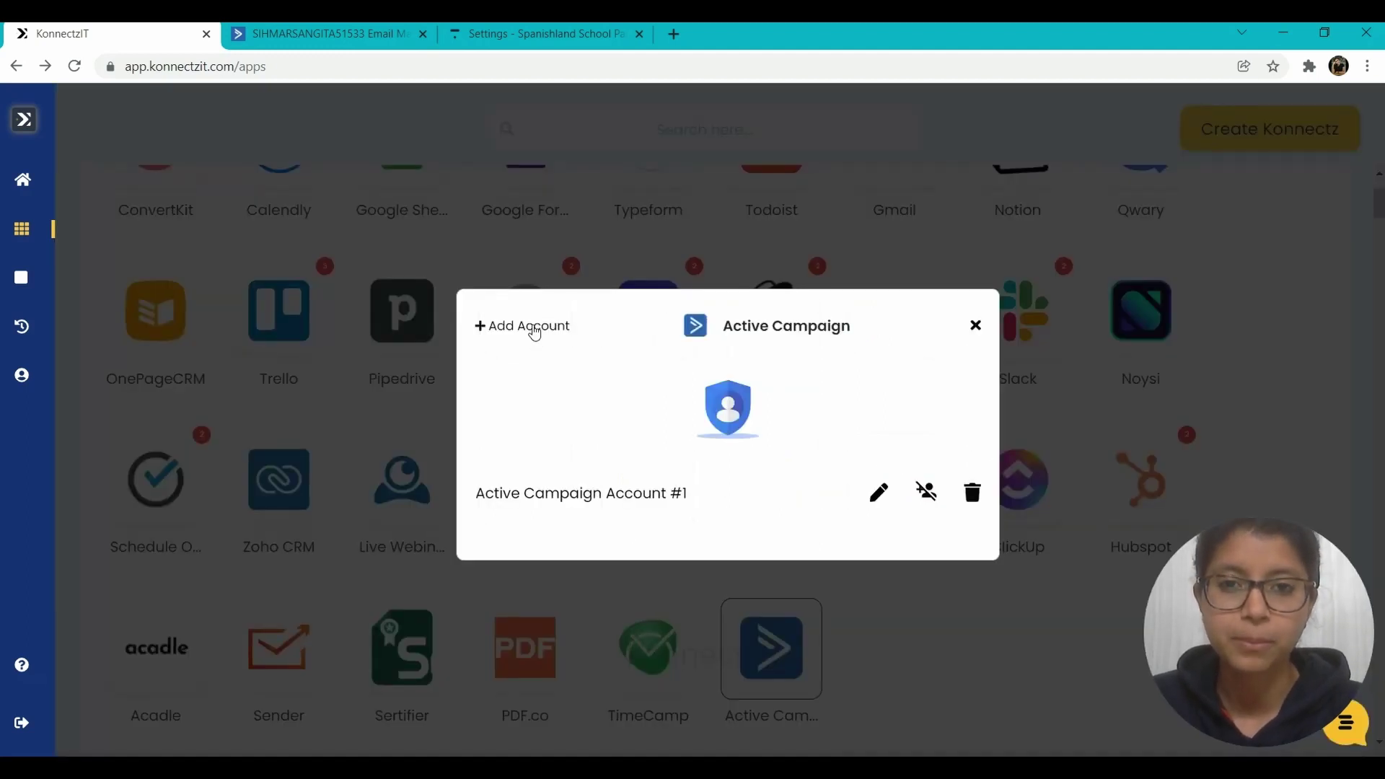
- Begin adding a new Active Campaign account and bring up ActiveCampaign's account settings
click(535, 333)
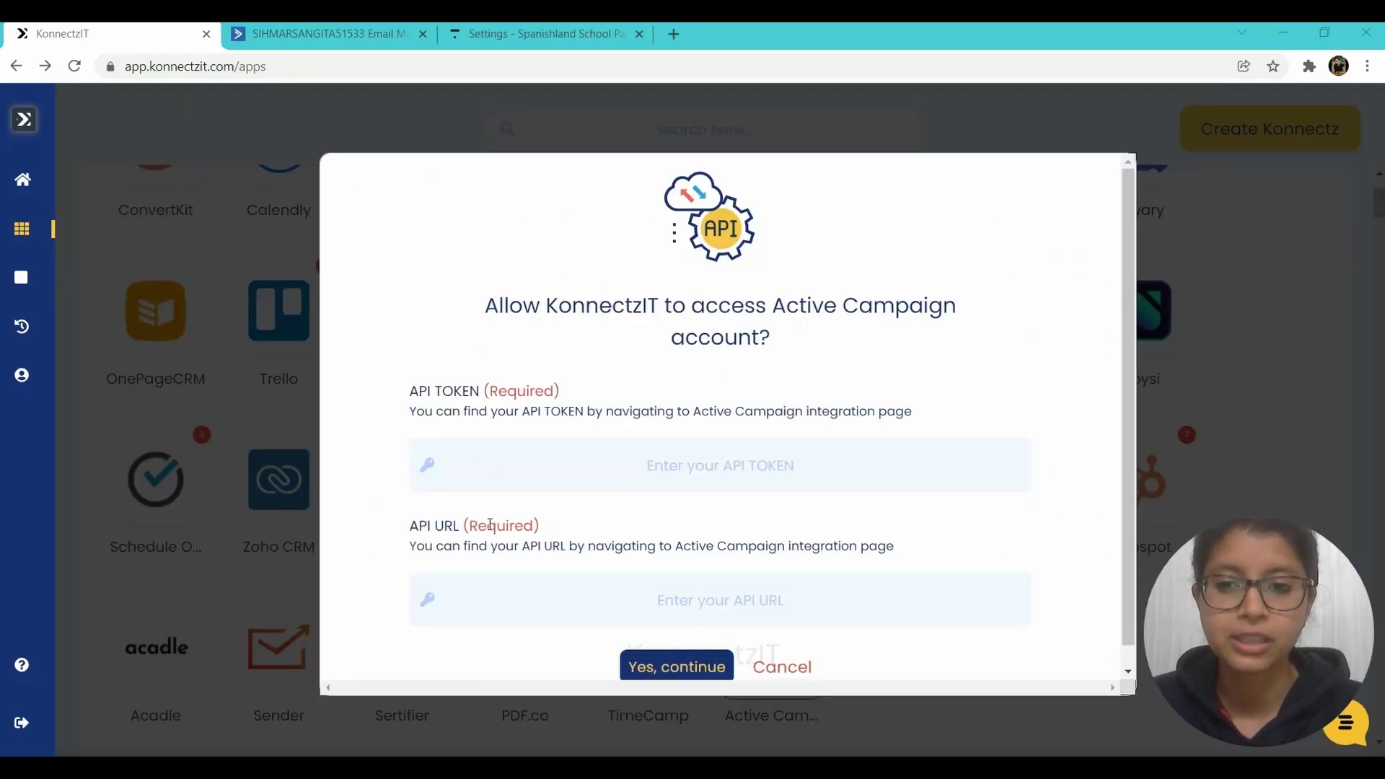
click(328, 29)
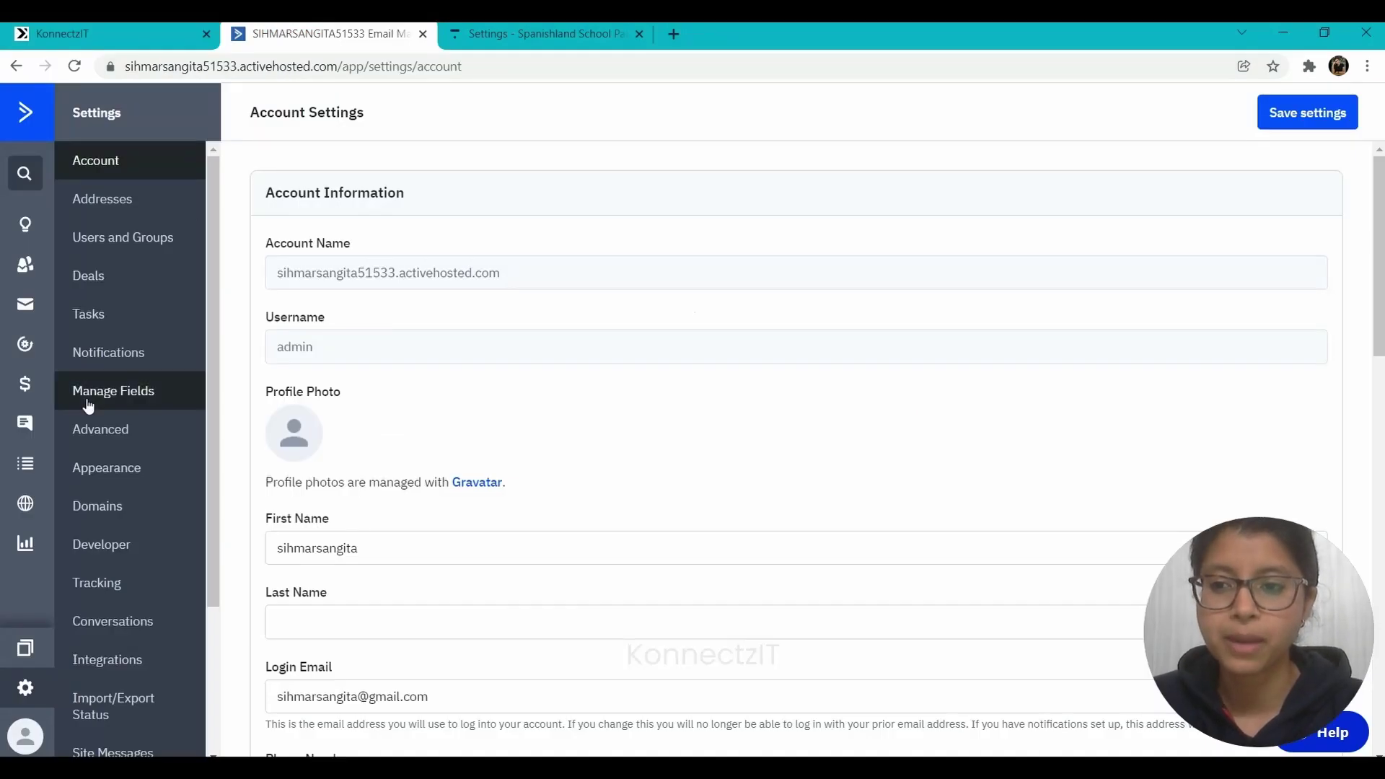
- Copy the API URL from ActiveCampaign's Developer settings into KonnectzIT's API URL field
click(105, 550)
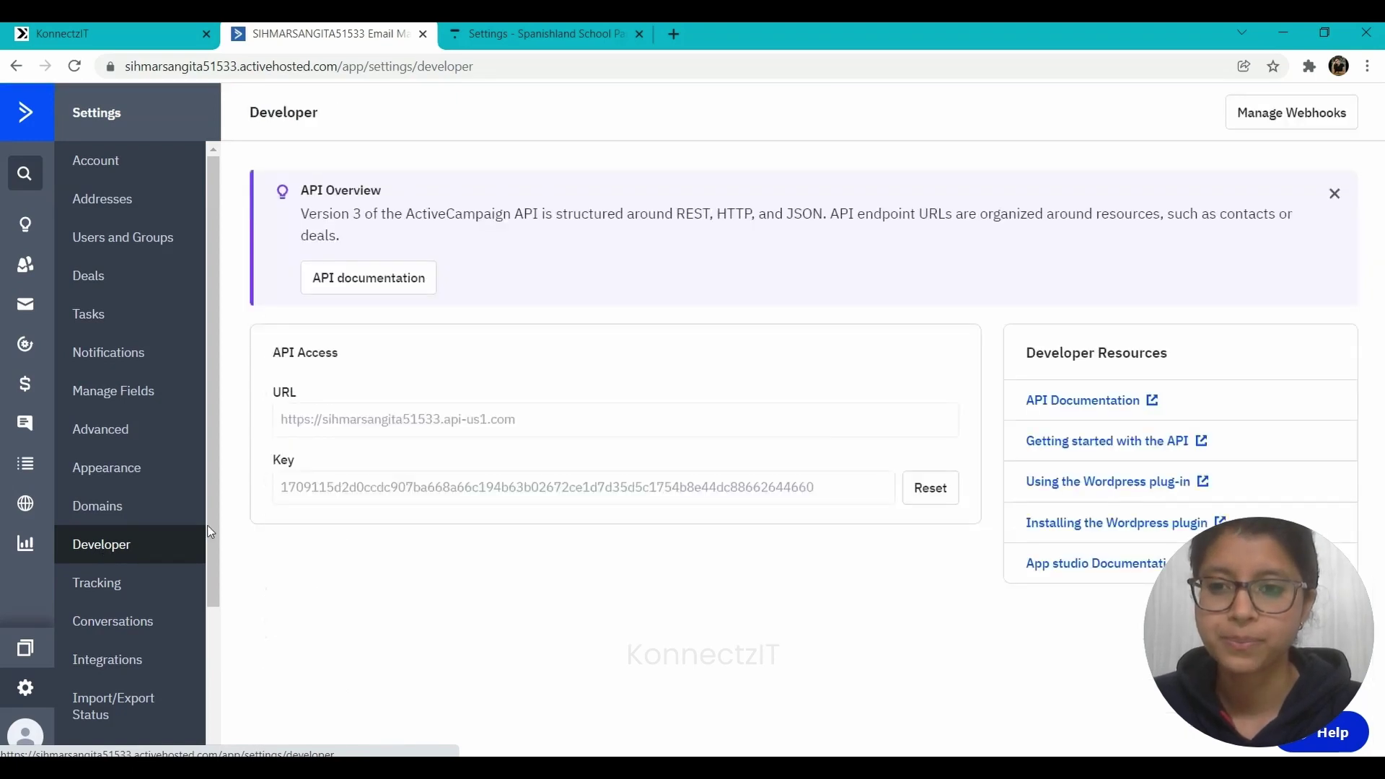
drag(520, 422, 209, 443)
key(ctrl+c)
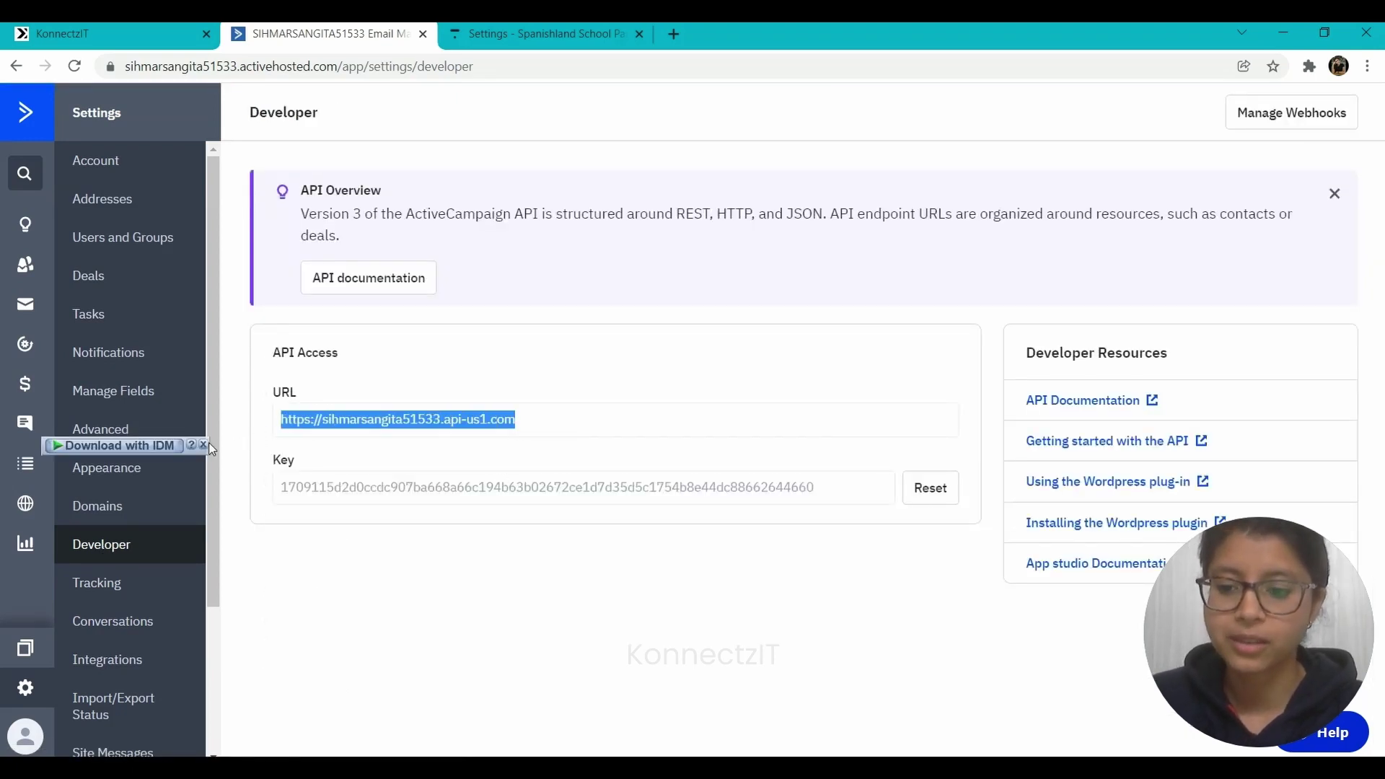
click(144, 30)
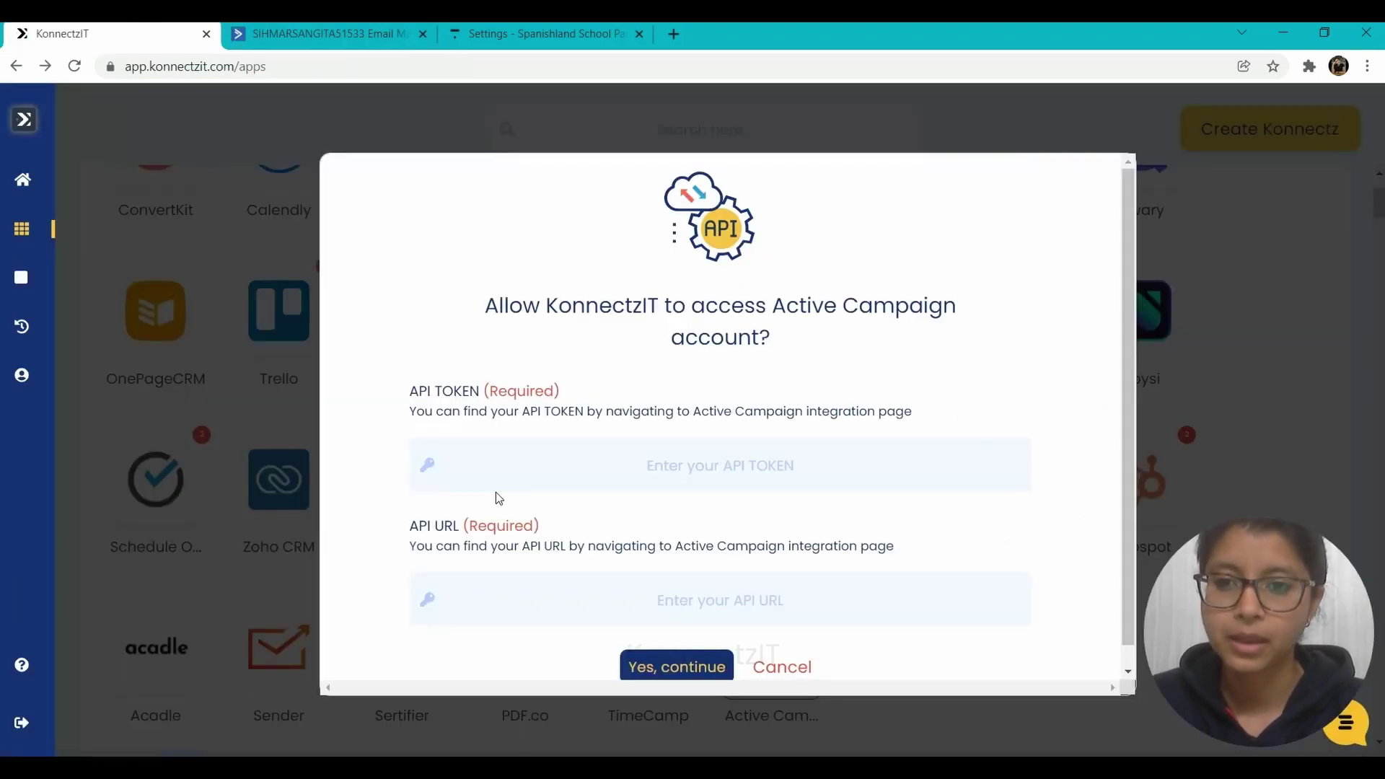
click(508, 599)
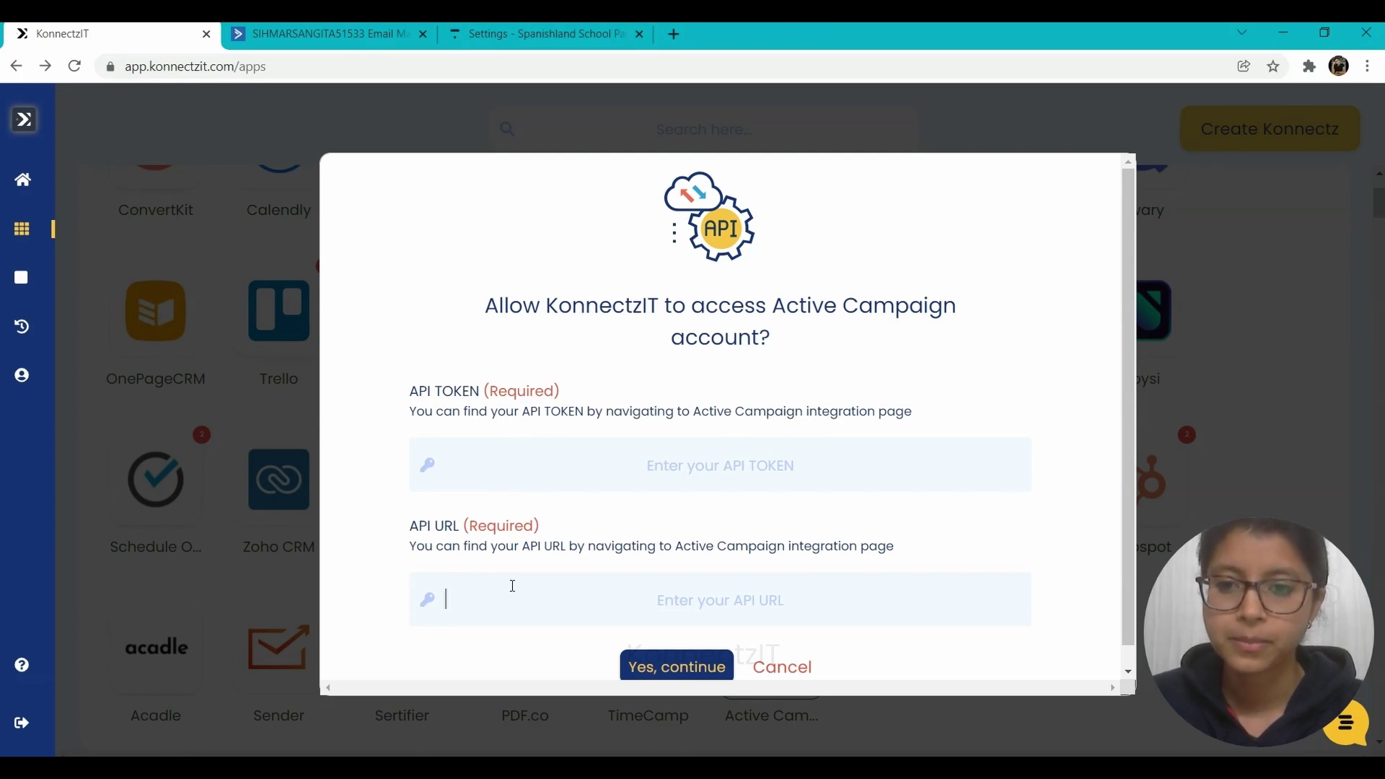
key(ctrl+v)
- Paste the ActiveCampaign API key as the API TOKEN and submit the connection
click(547, 464)
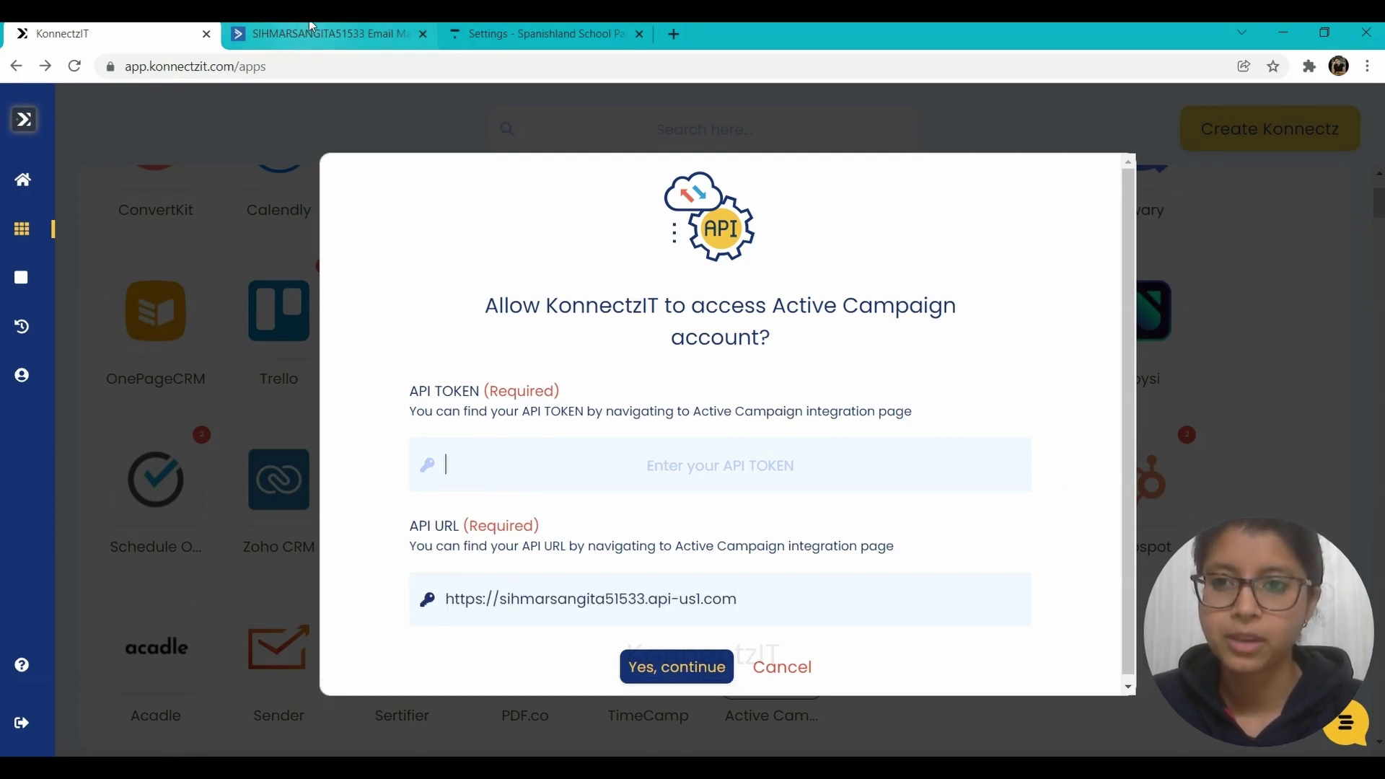
click(318, 34)
drag(835, 488, 262, 498)
key(ctrl+c)
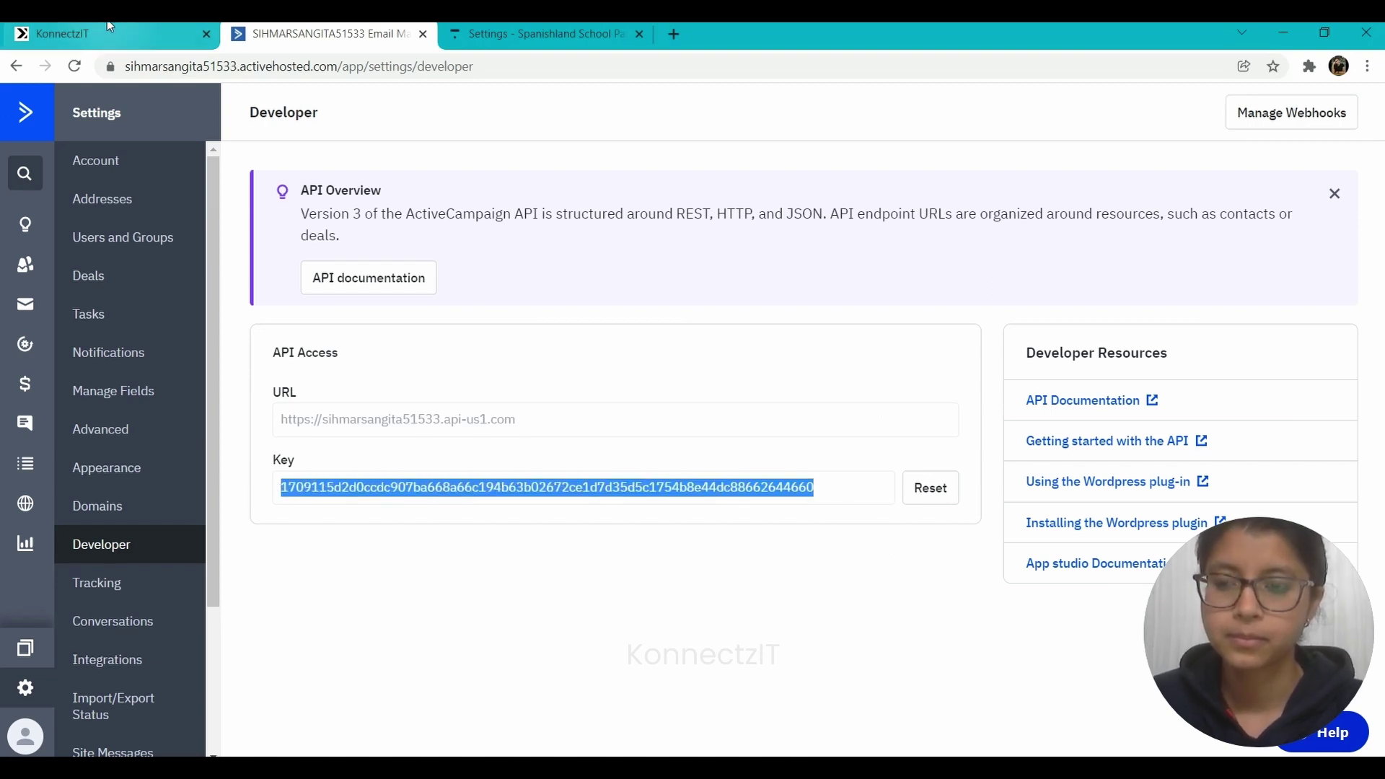
click(108, 34)
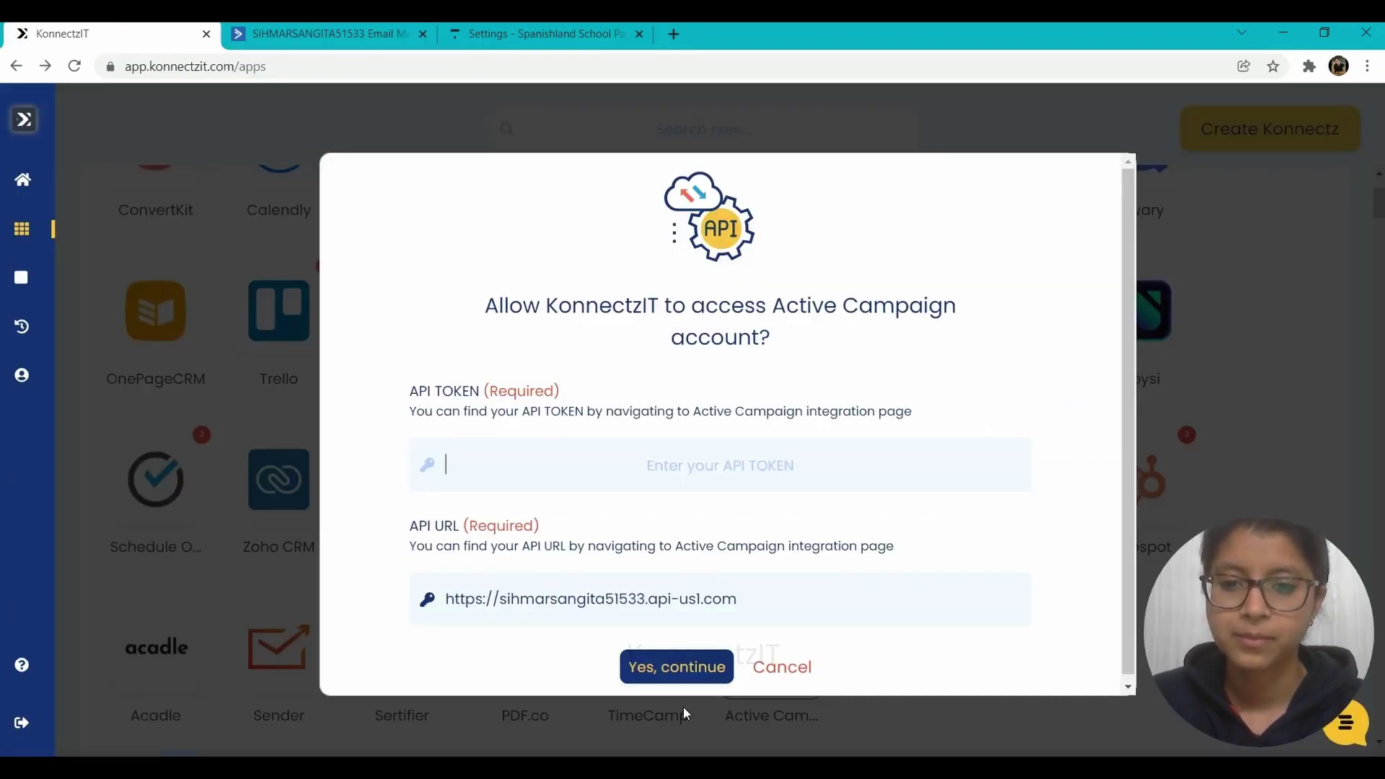
key(ctrl+v)
click(668, 671)
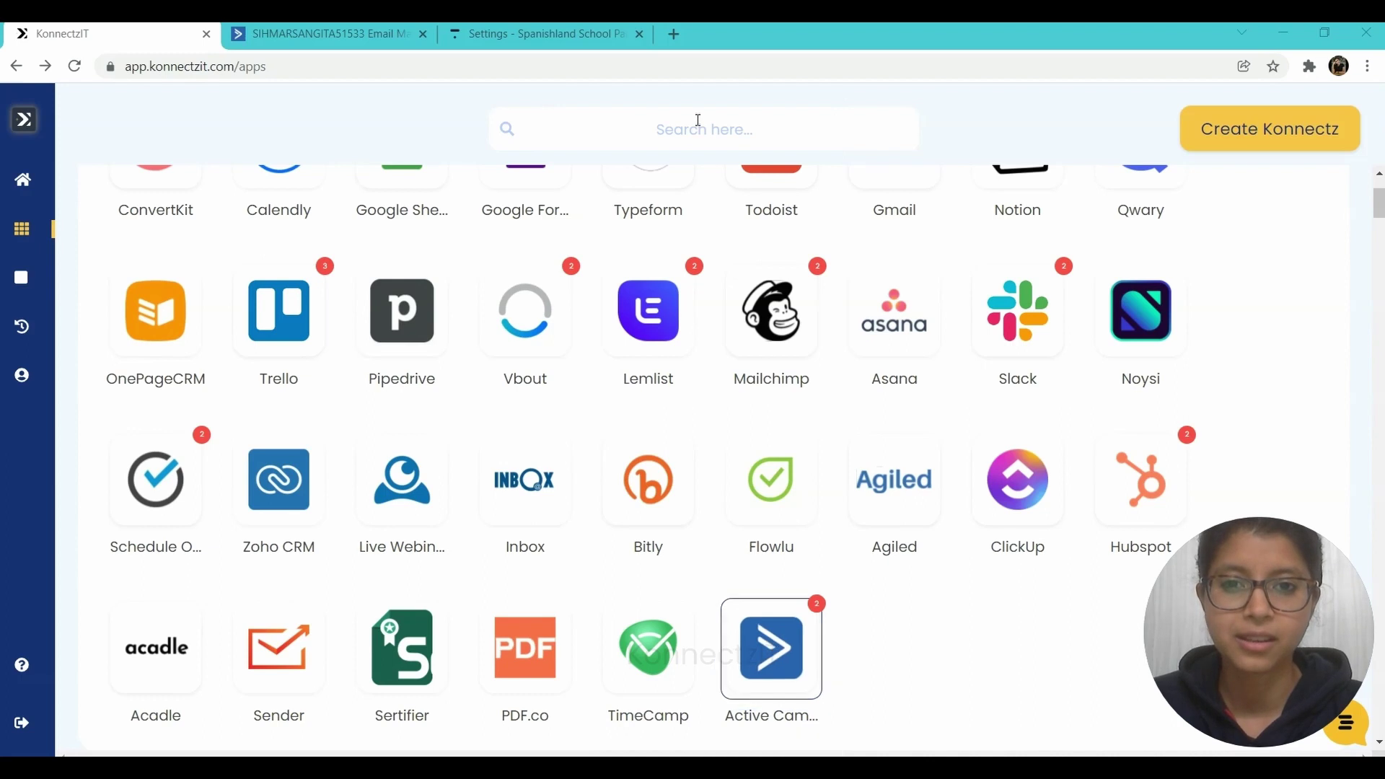
- Search the apps for 'thinkific' and open the Thinkific access form
click(698, 120)
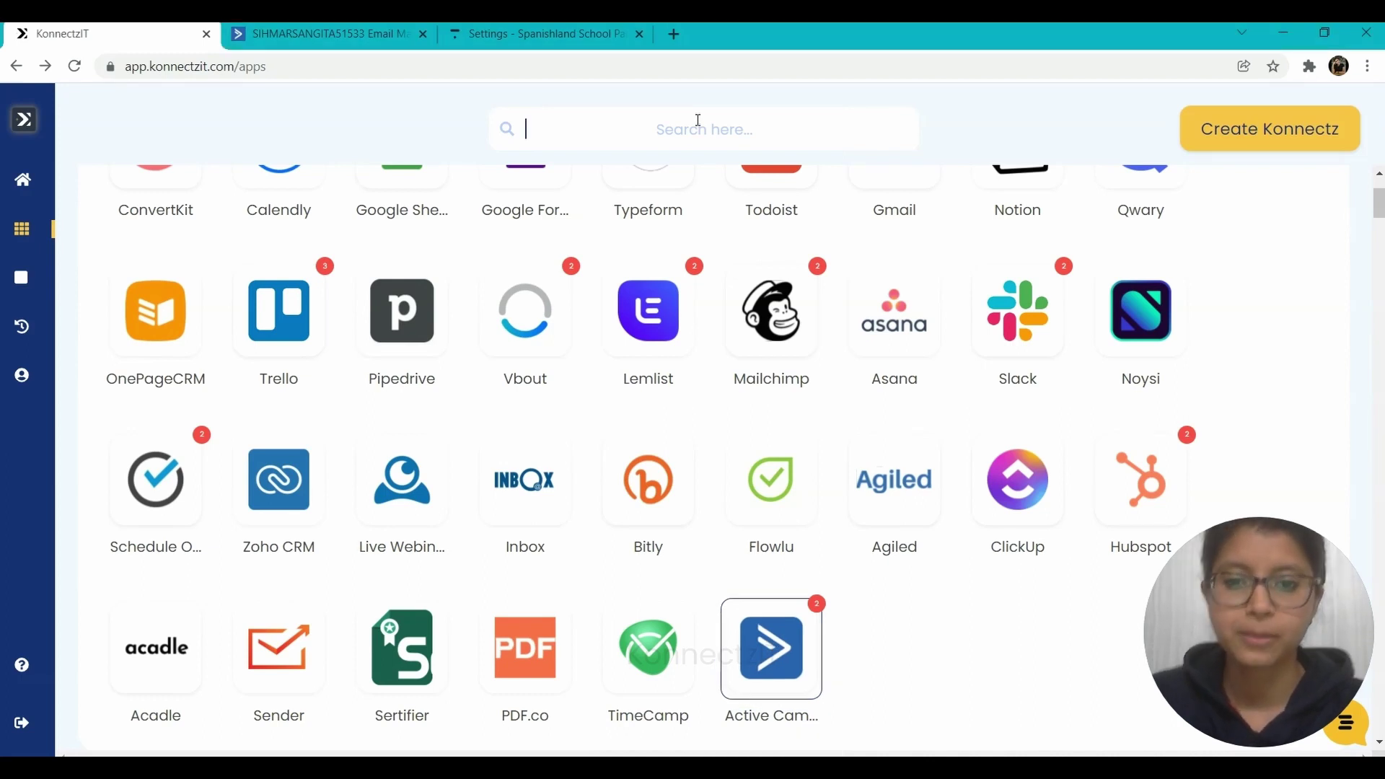
text(thinkific)
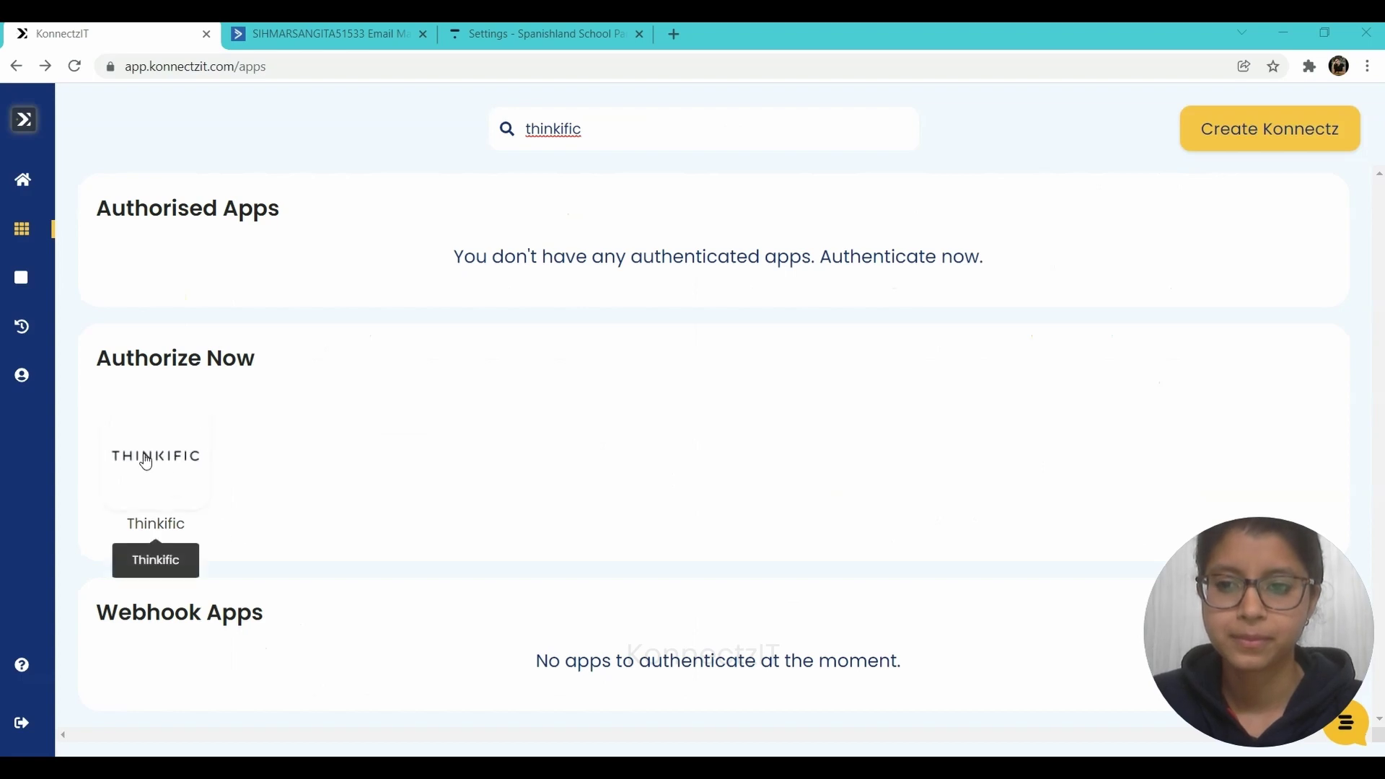
click(146, 459)
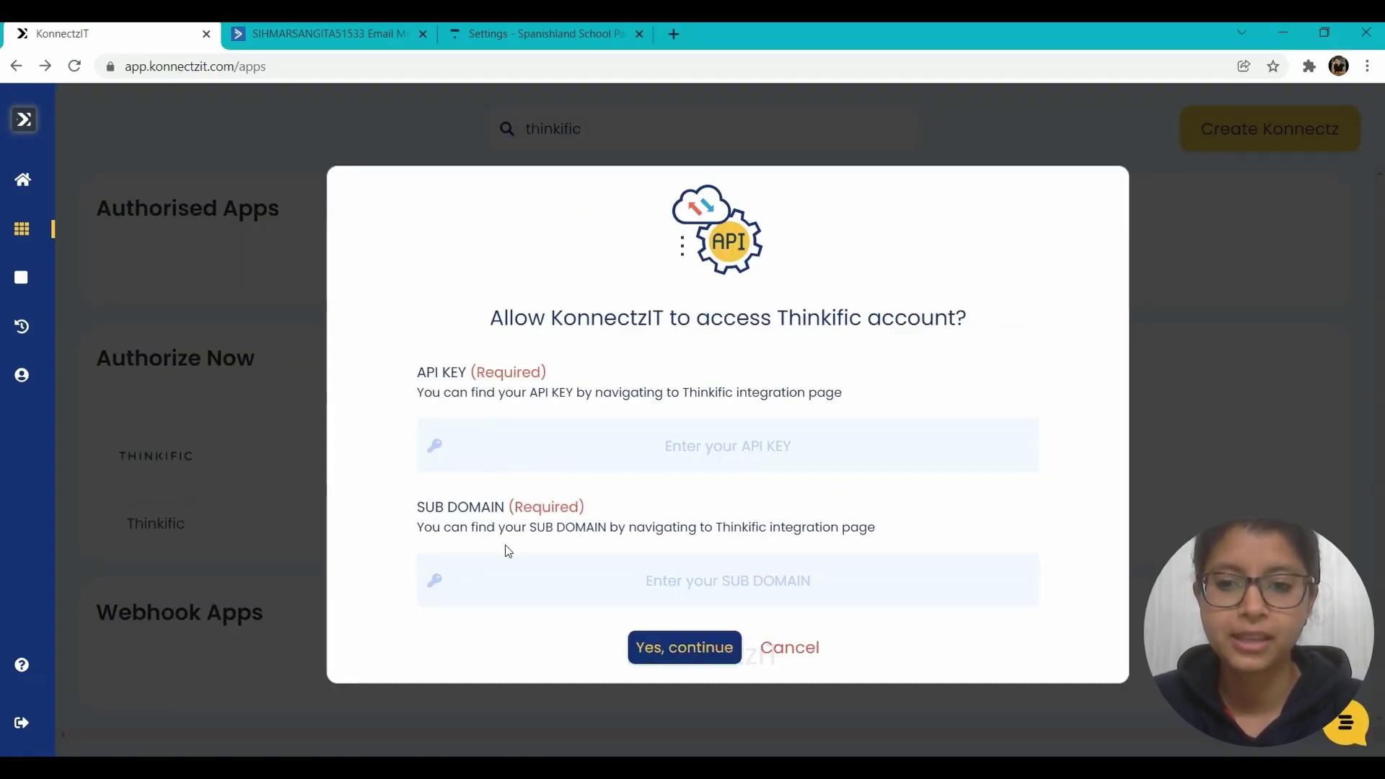
- Copy the subdomain 'spanishland' from Thinkific's Code & analytics API settings into the form
click(553, 27)
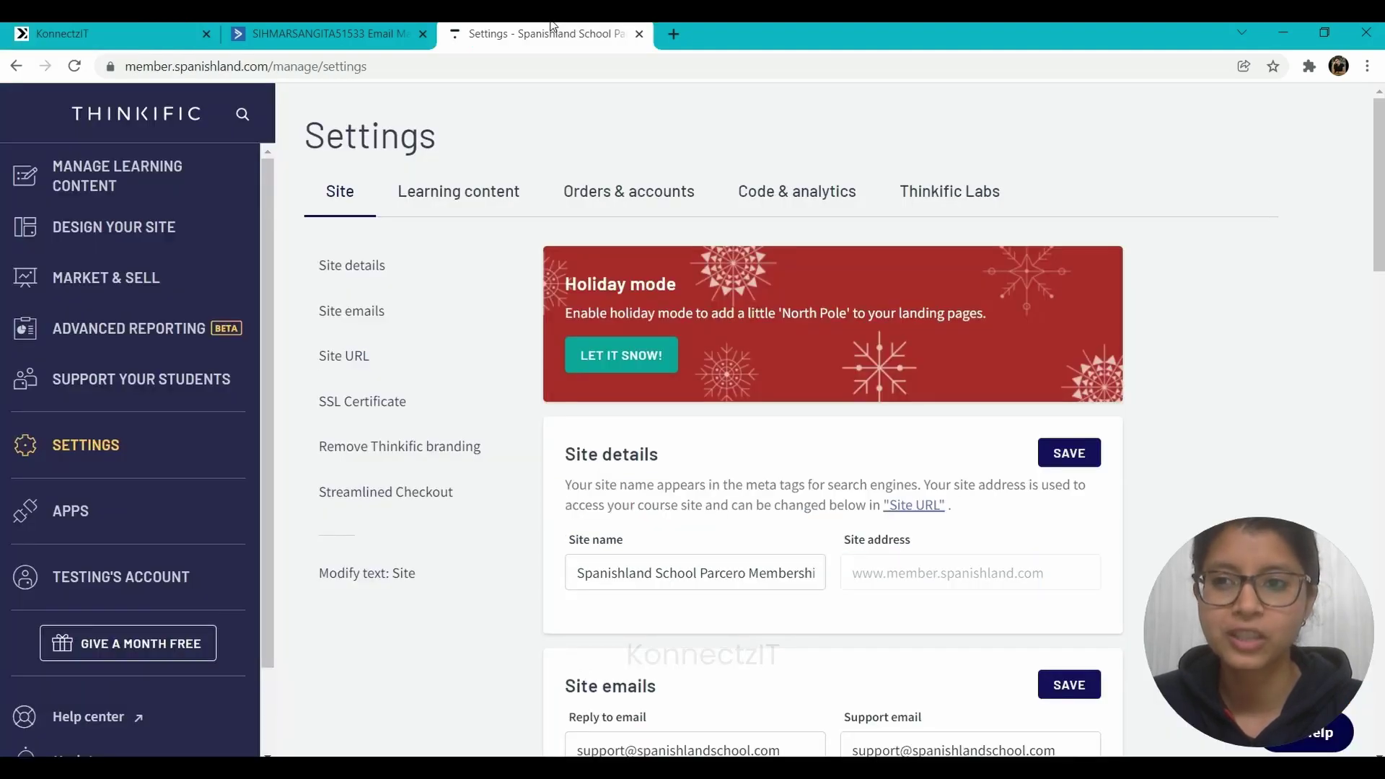
click(754, 210)
scroll(752, 211, down, 1)
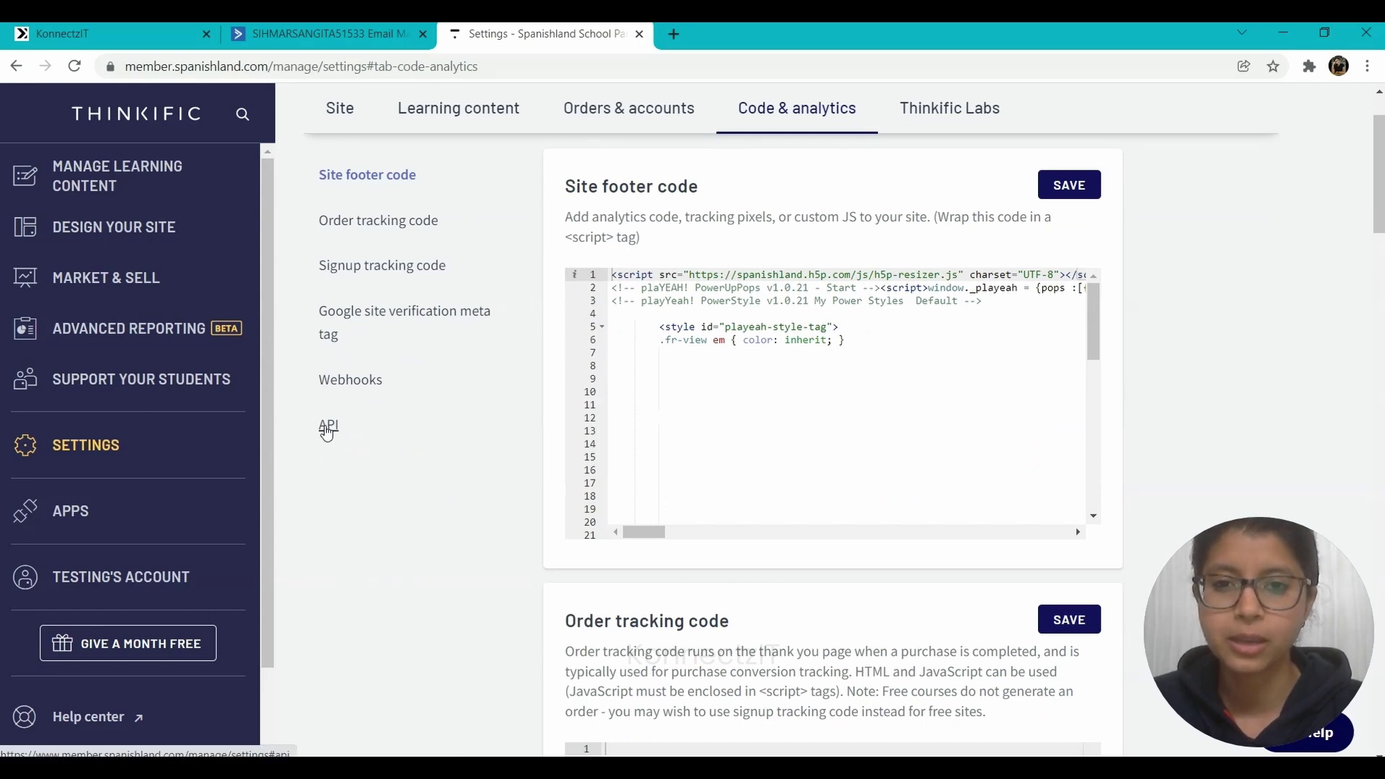
click(327, 427)
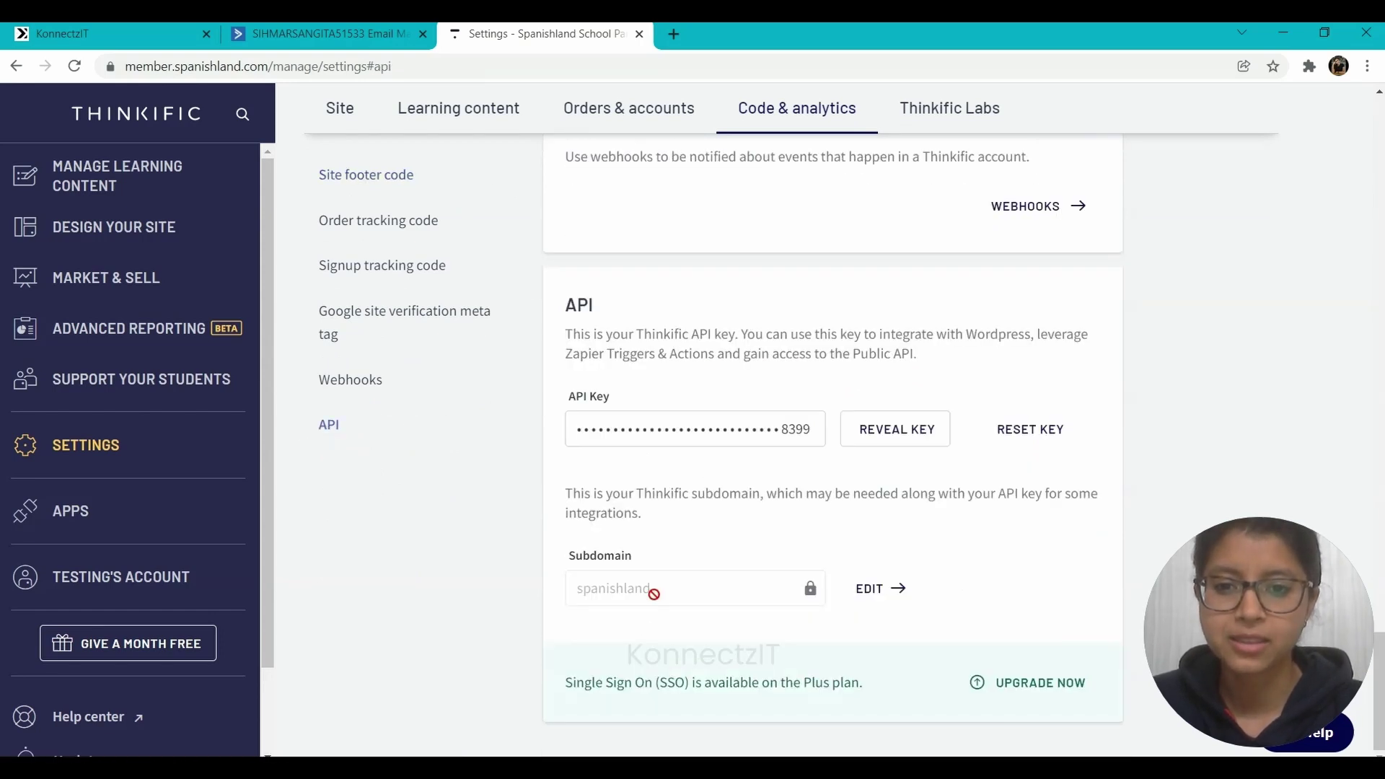
drag(653, 590, 569, 588)
key(ctrl+c)
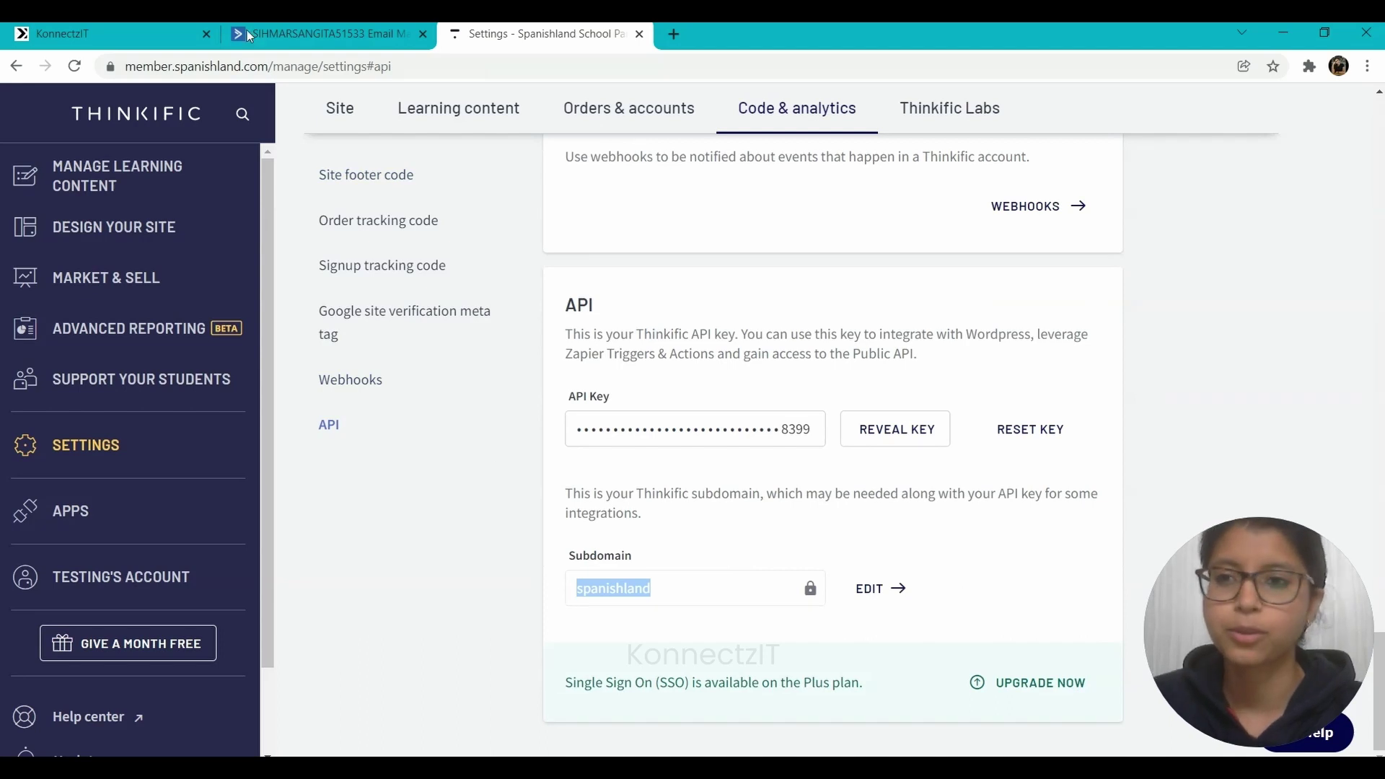
click(116, 33)
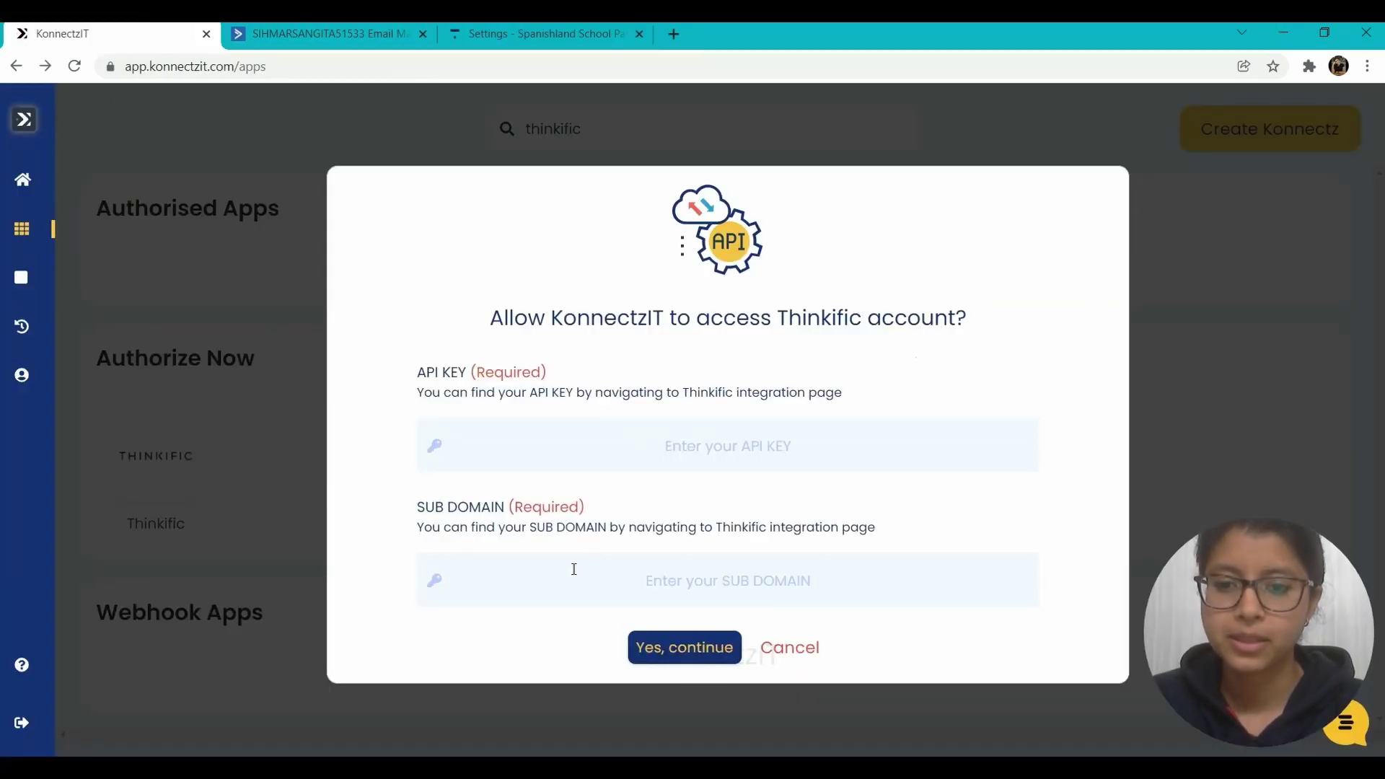
key(ctrl+v)
- Reveal the Thinkific API key, paste it into the API KEY field, and submit
click(524, 426)
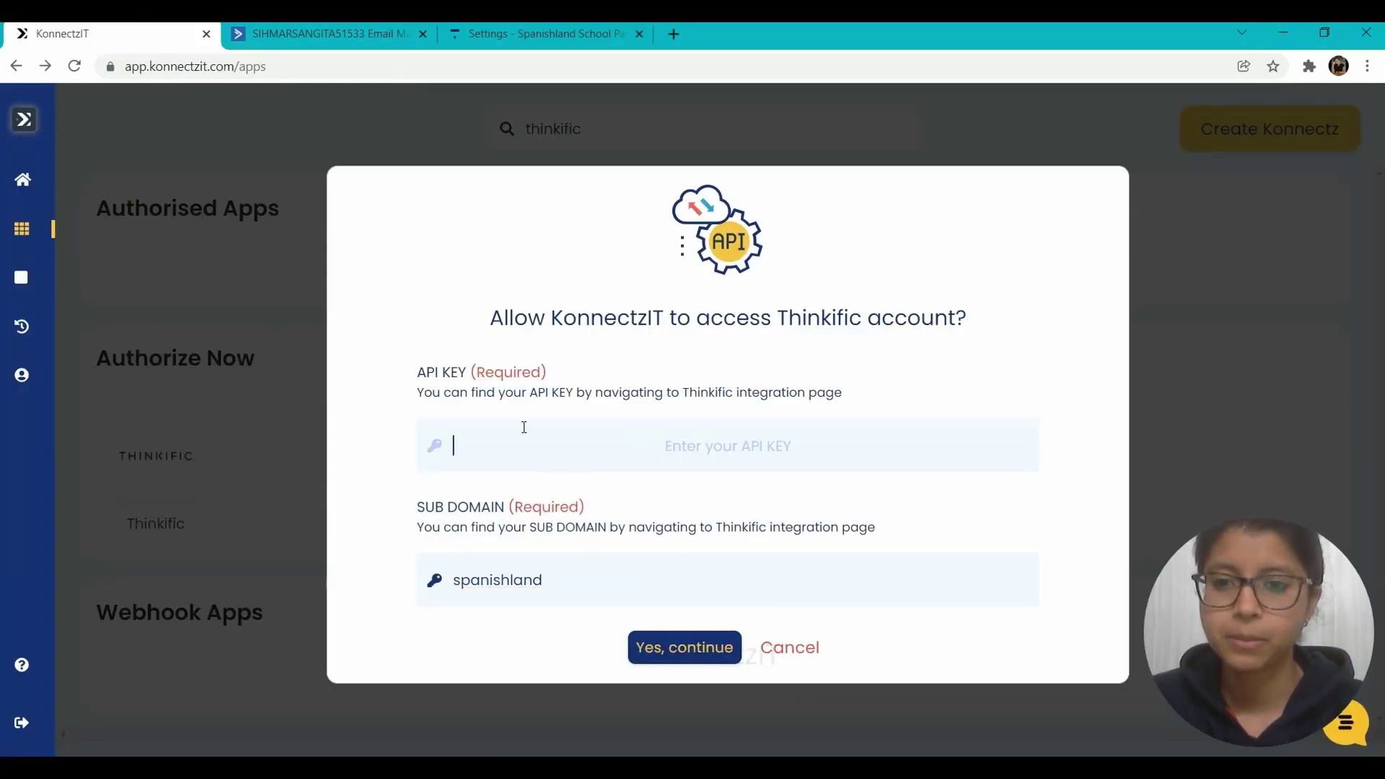
click(455, 26)
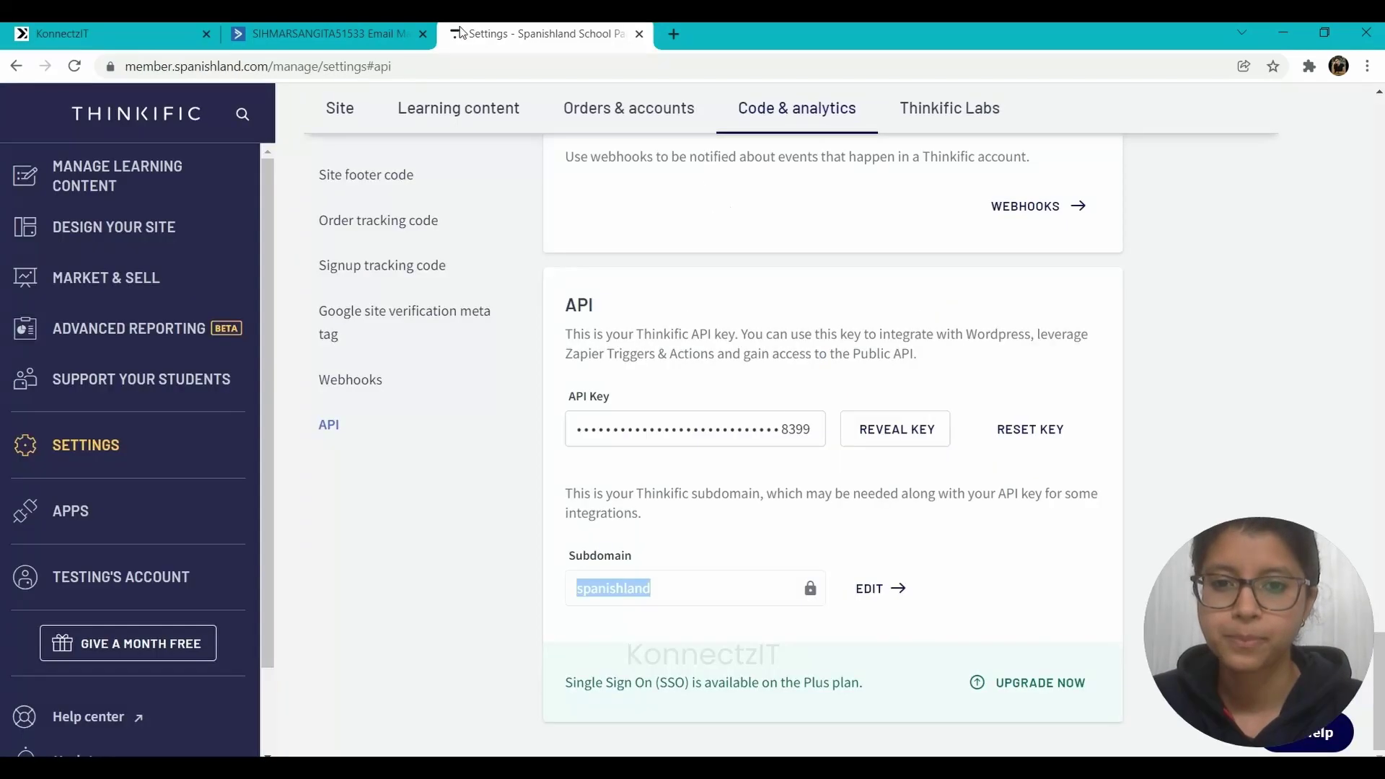
click(915, 433)
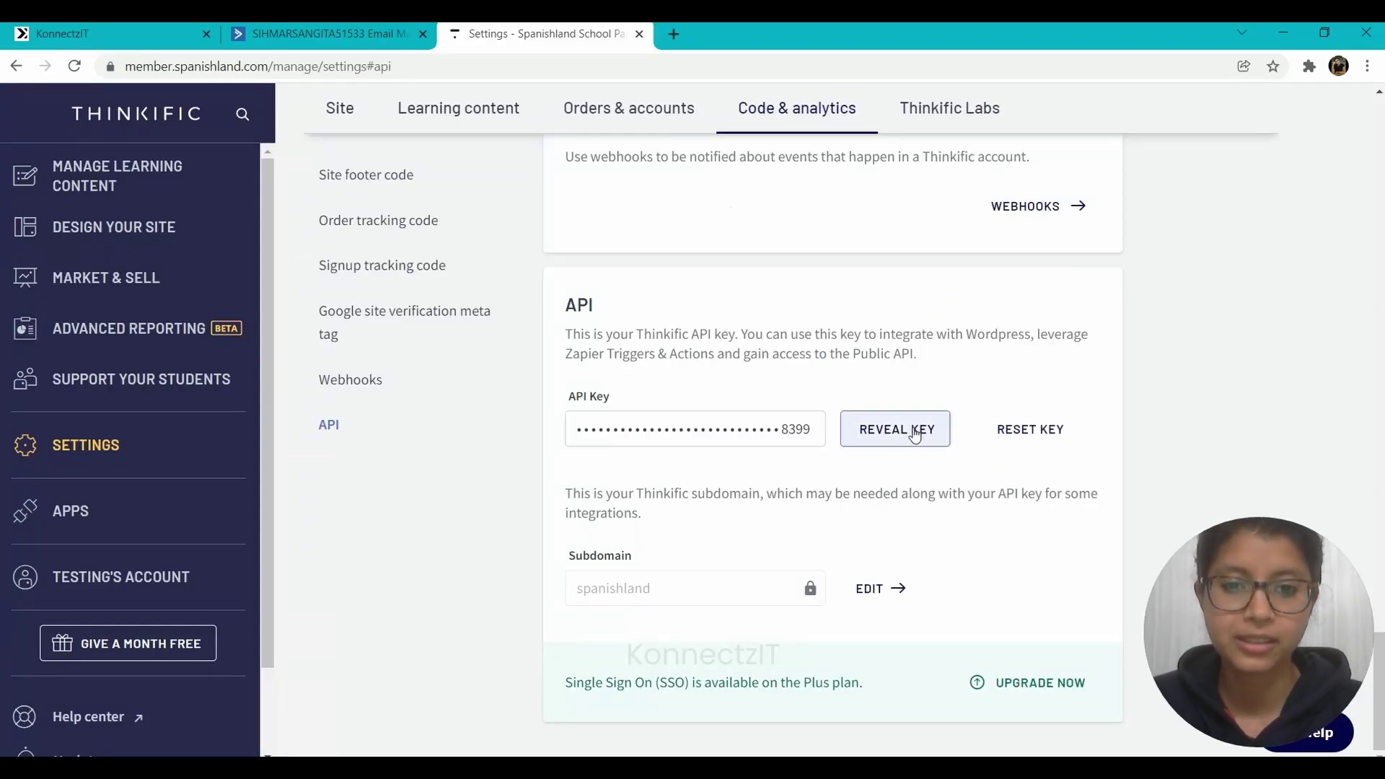
click(756, 431)
double_click(755, 431)
key(ctrl+c)
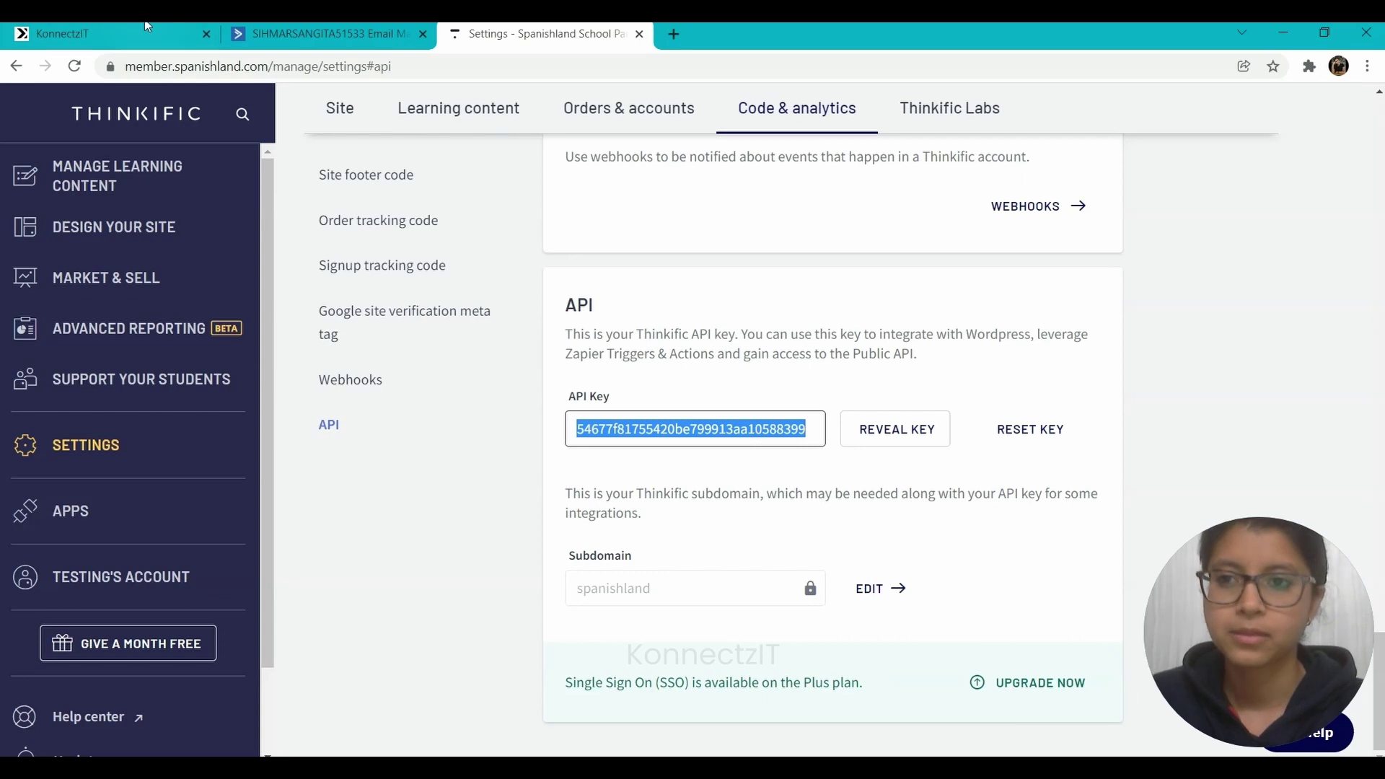
click(147, 29)
key(ctrl+v)
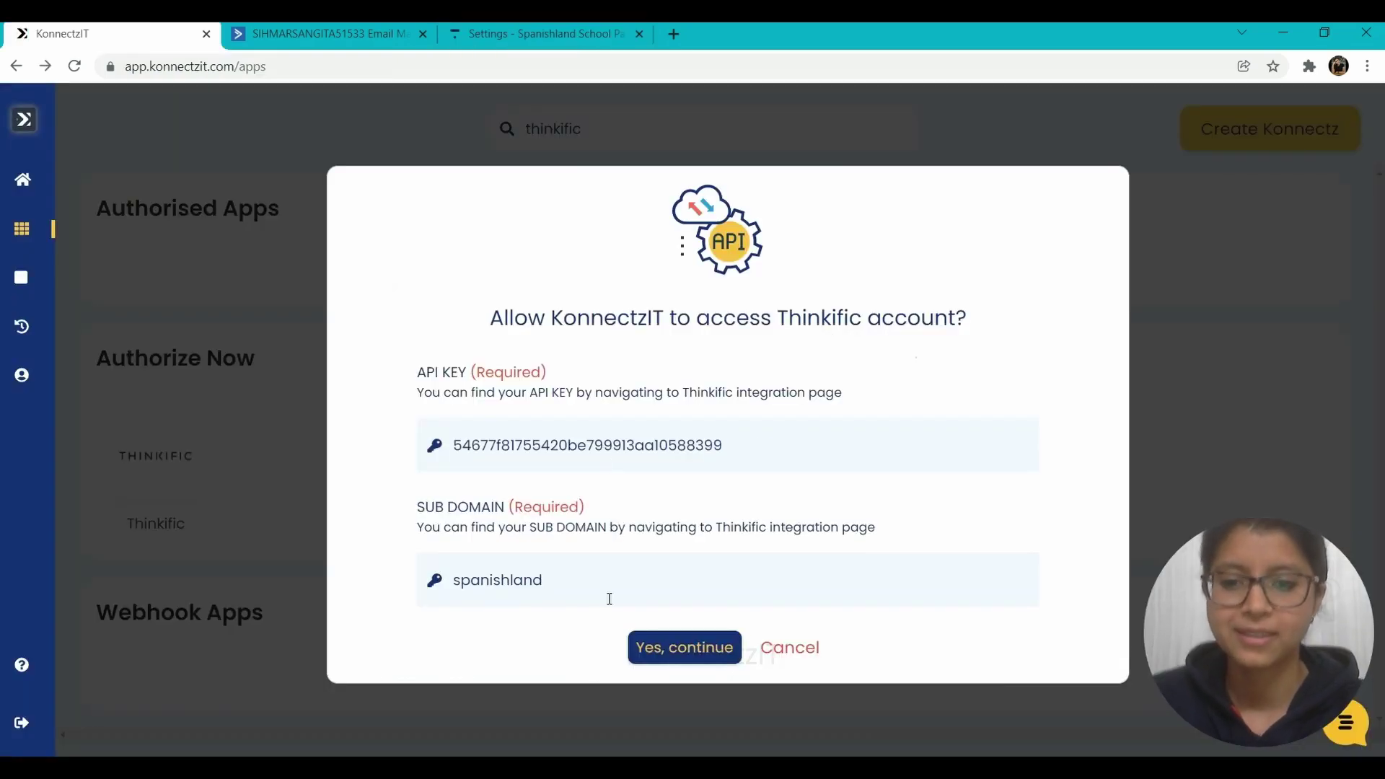
click(675, 653)
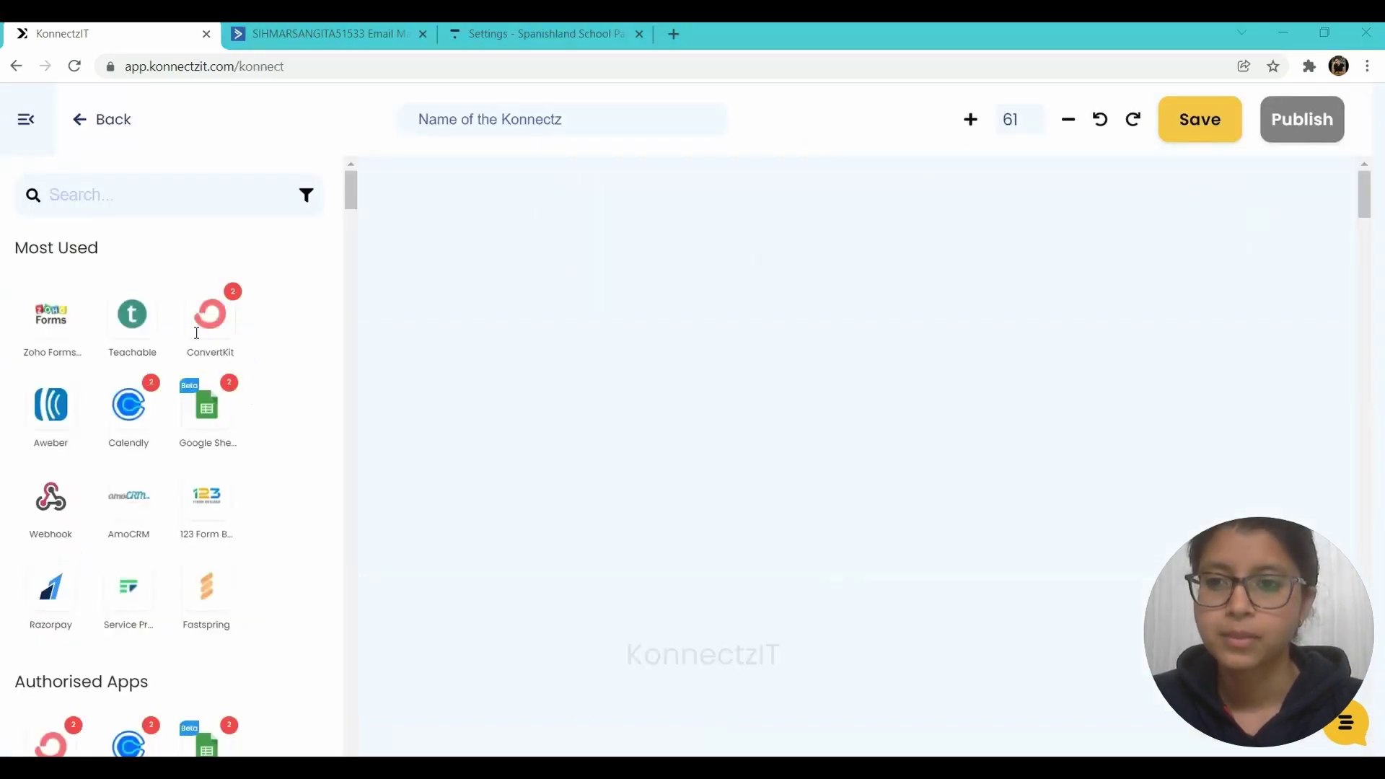
- Search 'active' and drag Active Campaign onto the Konnectz canvas
click(68, 194)
text(activ)
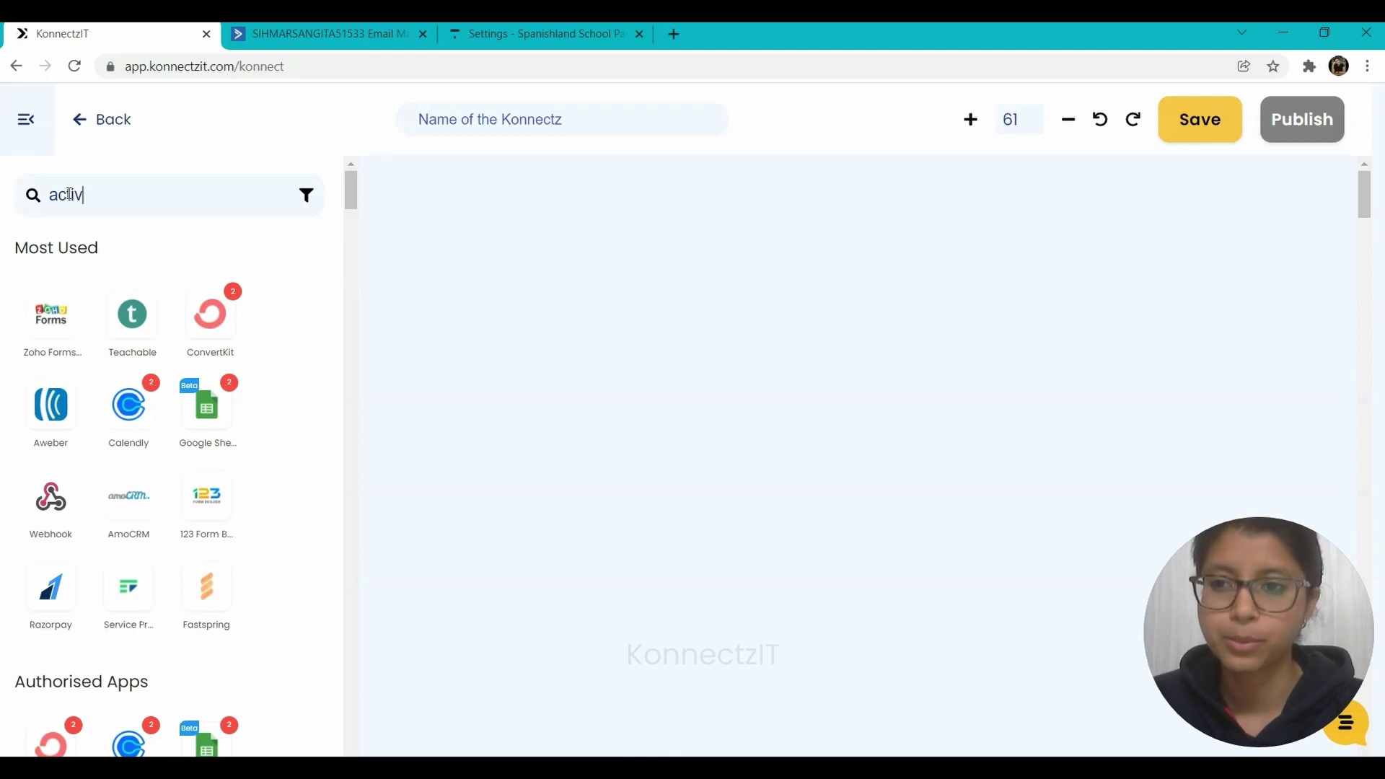
text(e)
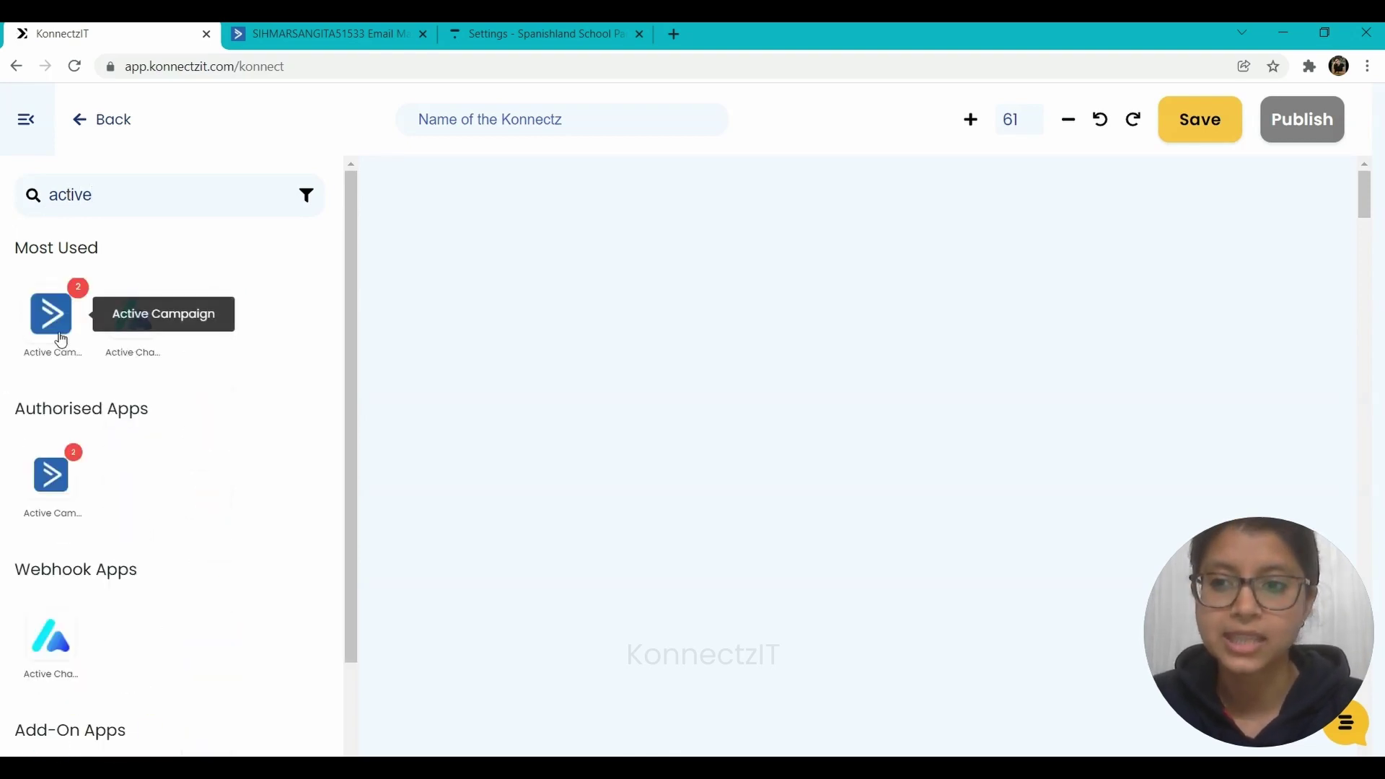
drag(62, 338, 470, 244)
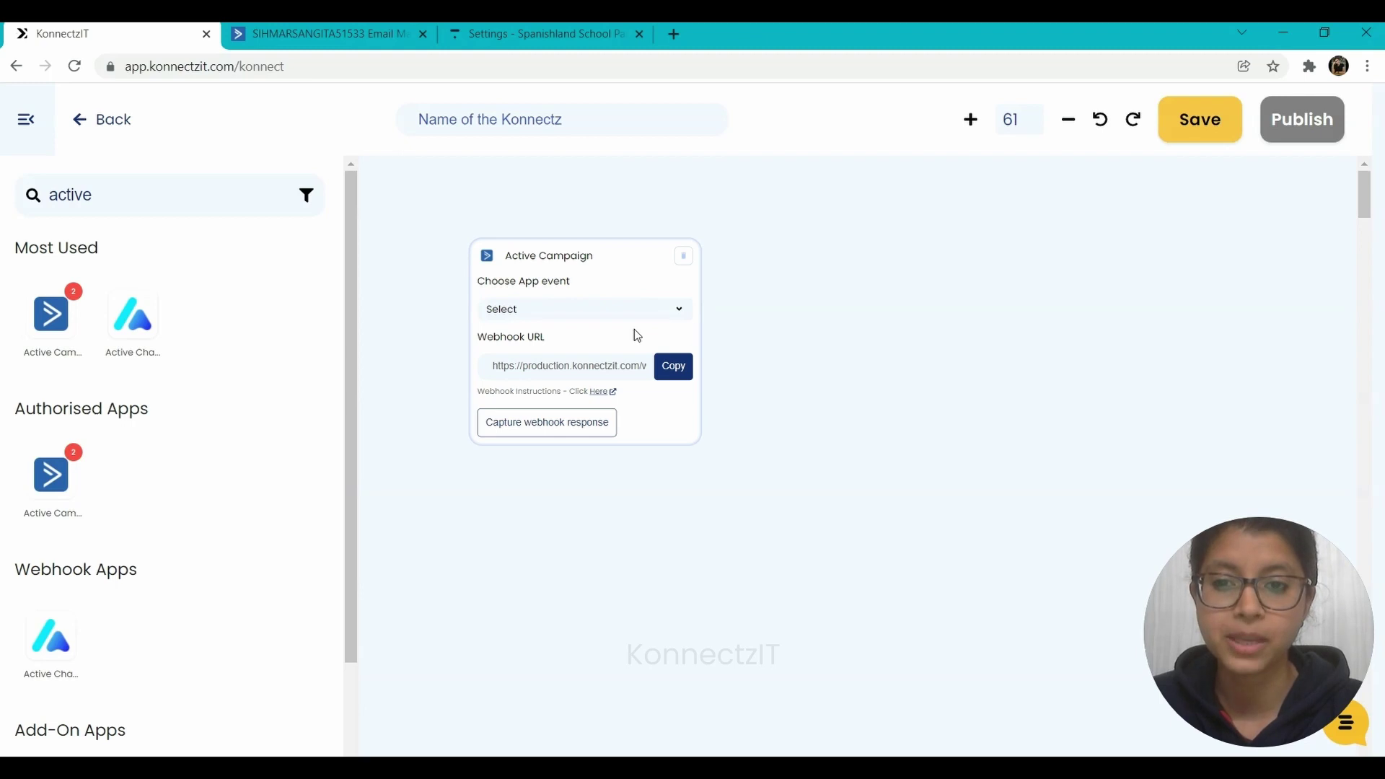
- Set the trigger event to Contact Added and copy its webhook URL
click(597, 313)
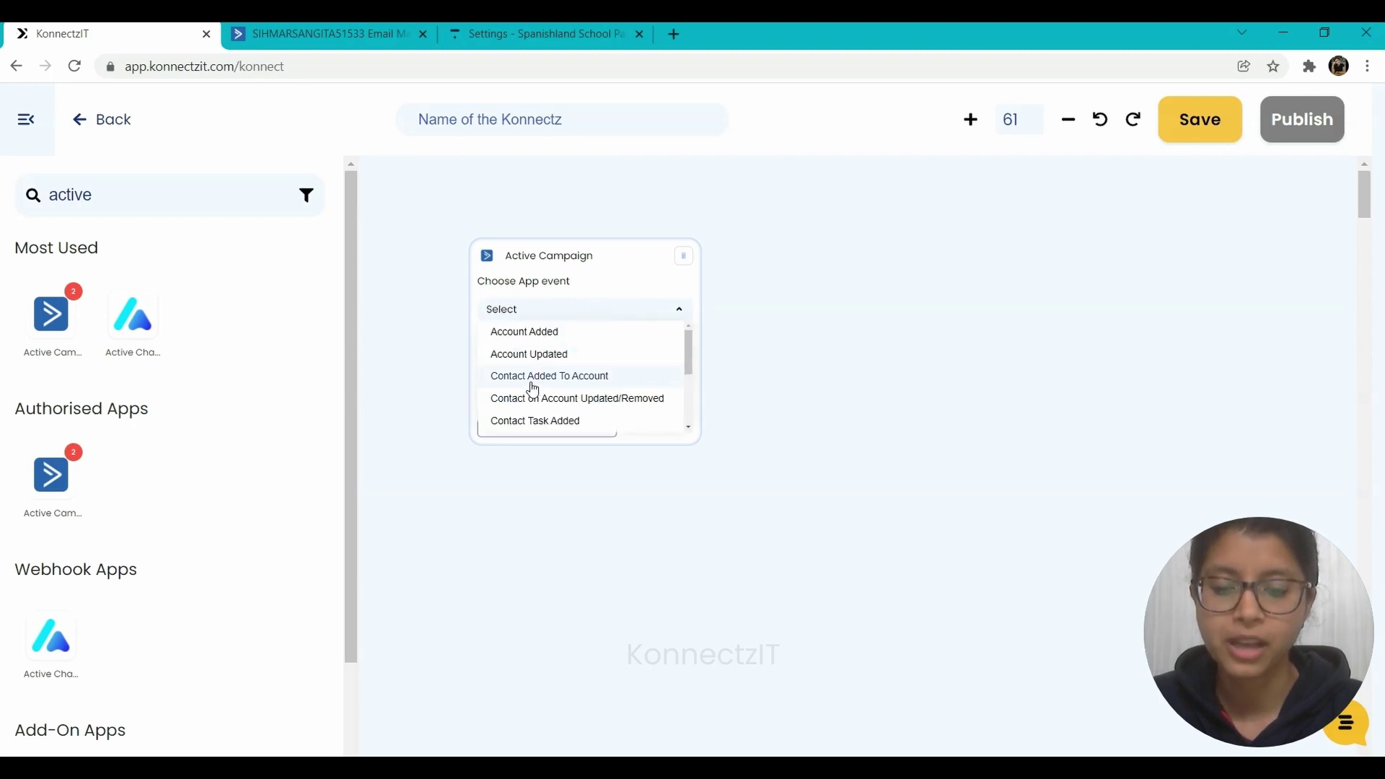
scroll(532, 390, down, 3)
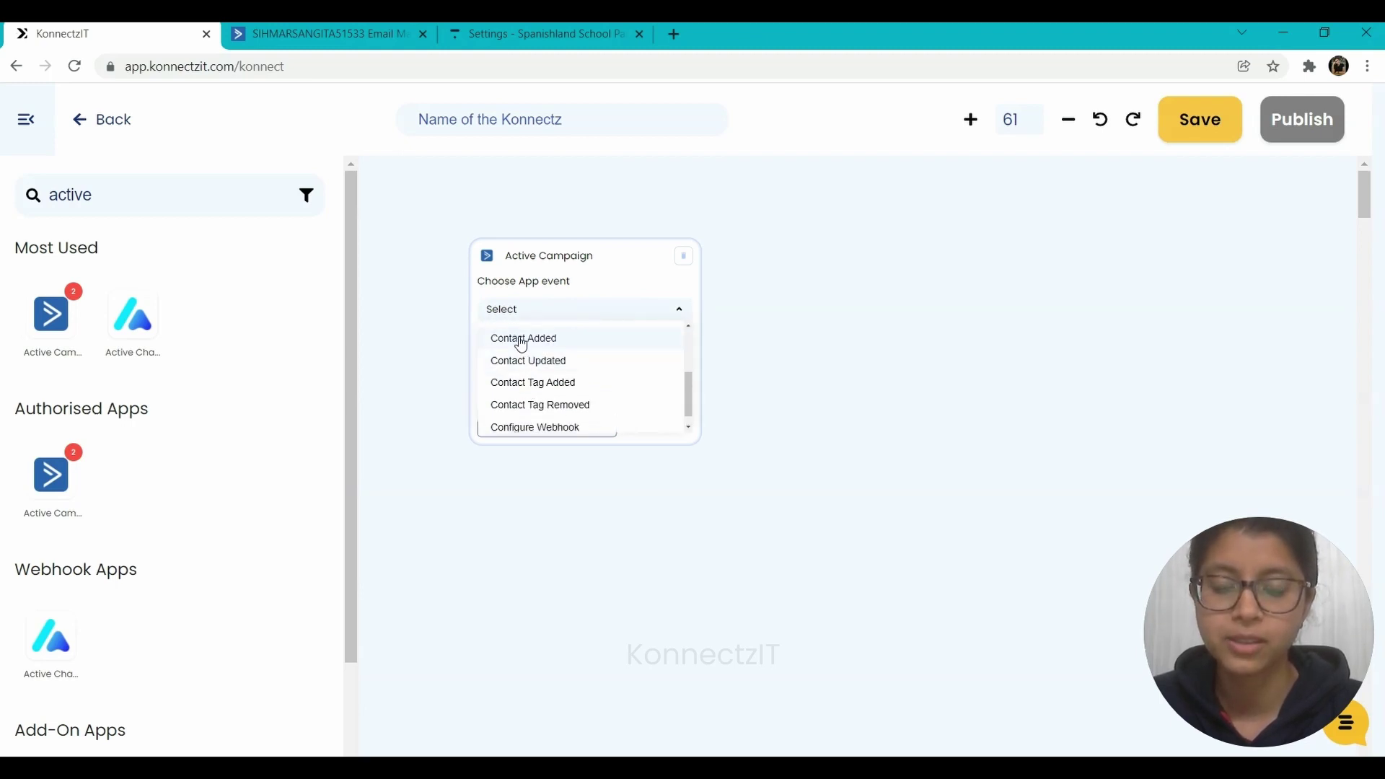
click(521, 344)
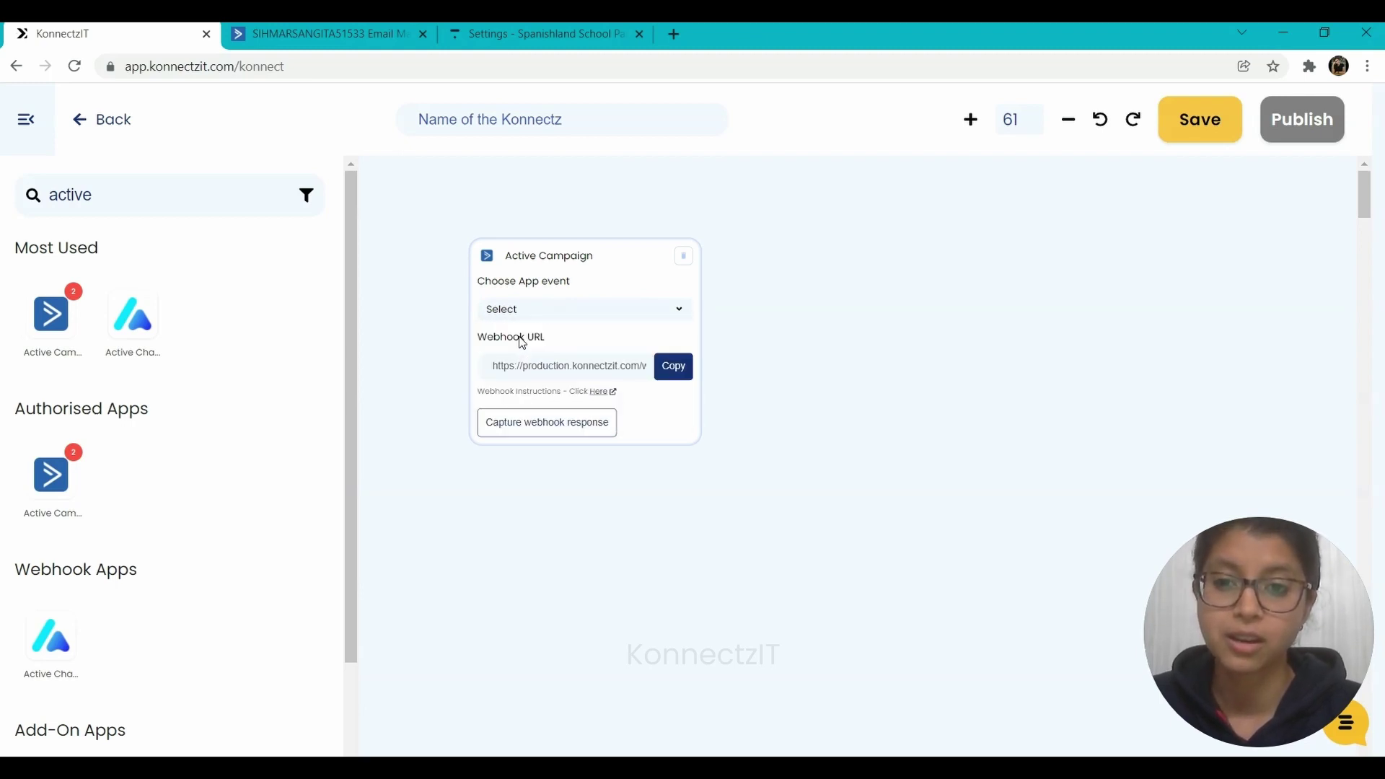
click(679, 374)
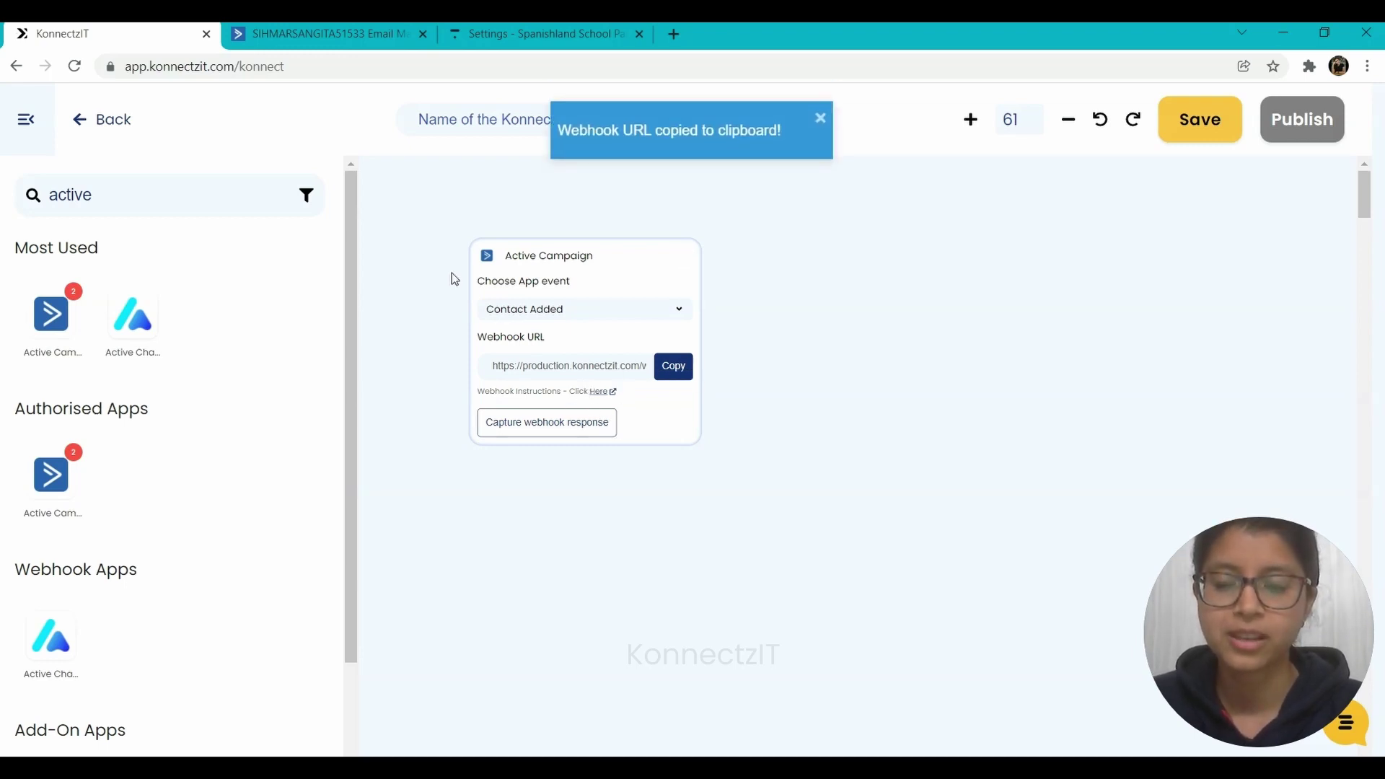
click(288, 29)
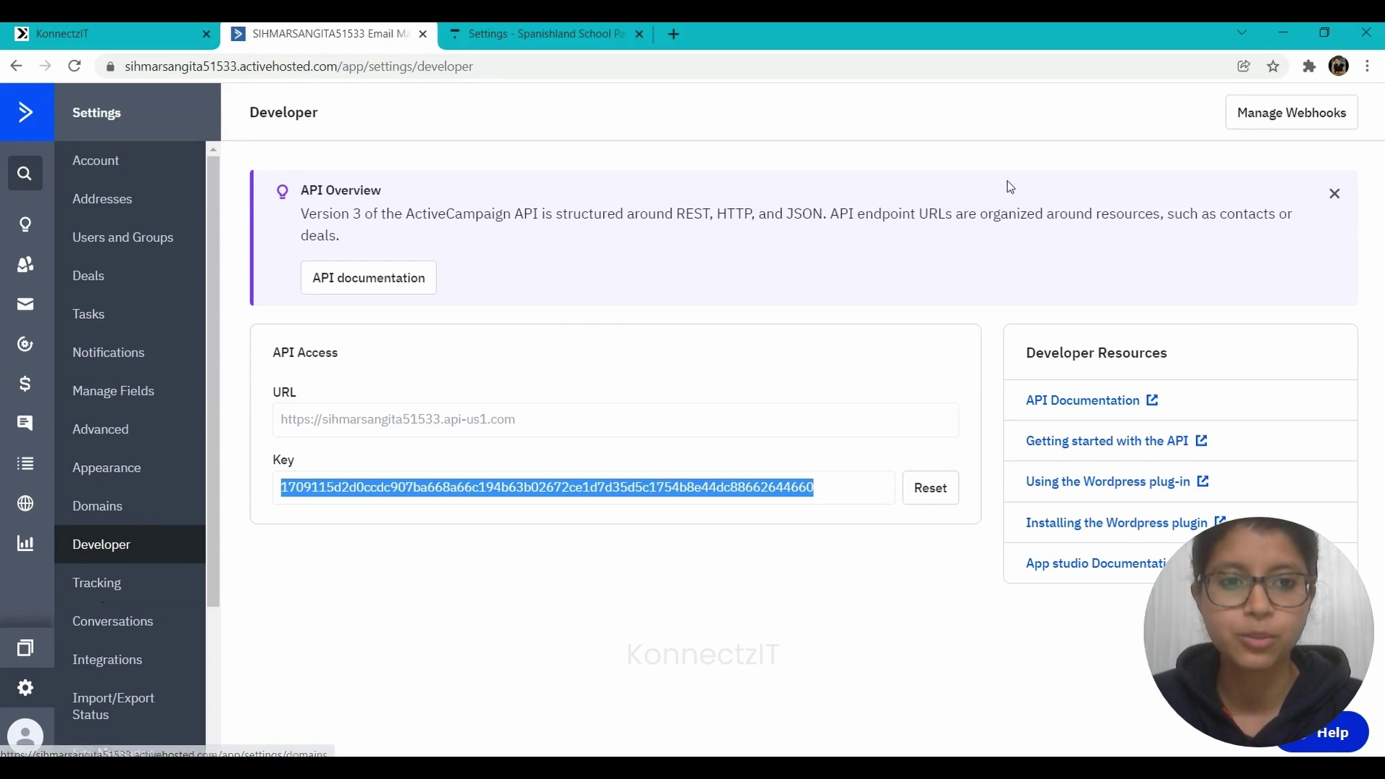
- Create a new webhook named Contact Added using the copied KonnectzIT URL
click(1271, 120)
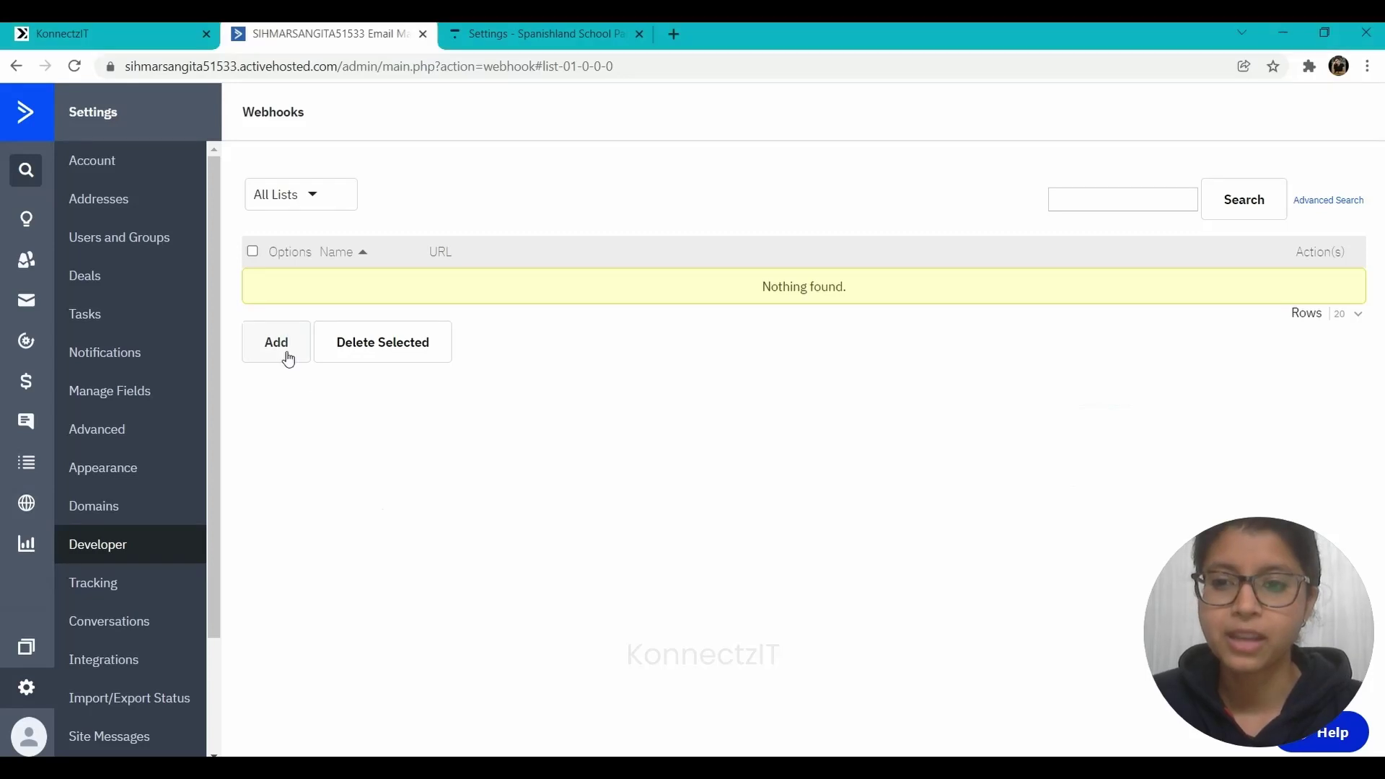
click(287, 354)
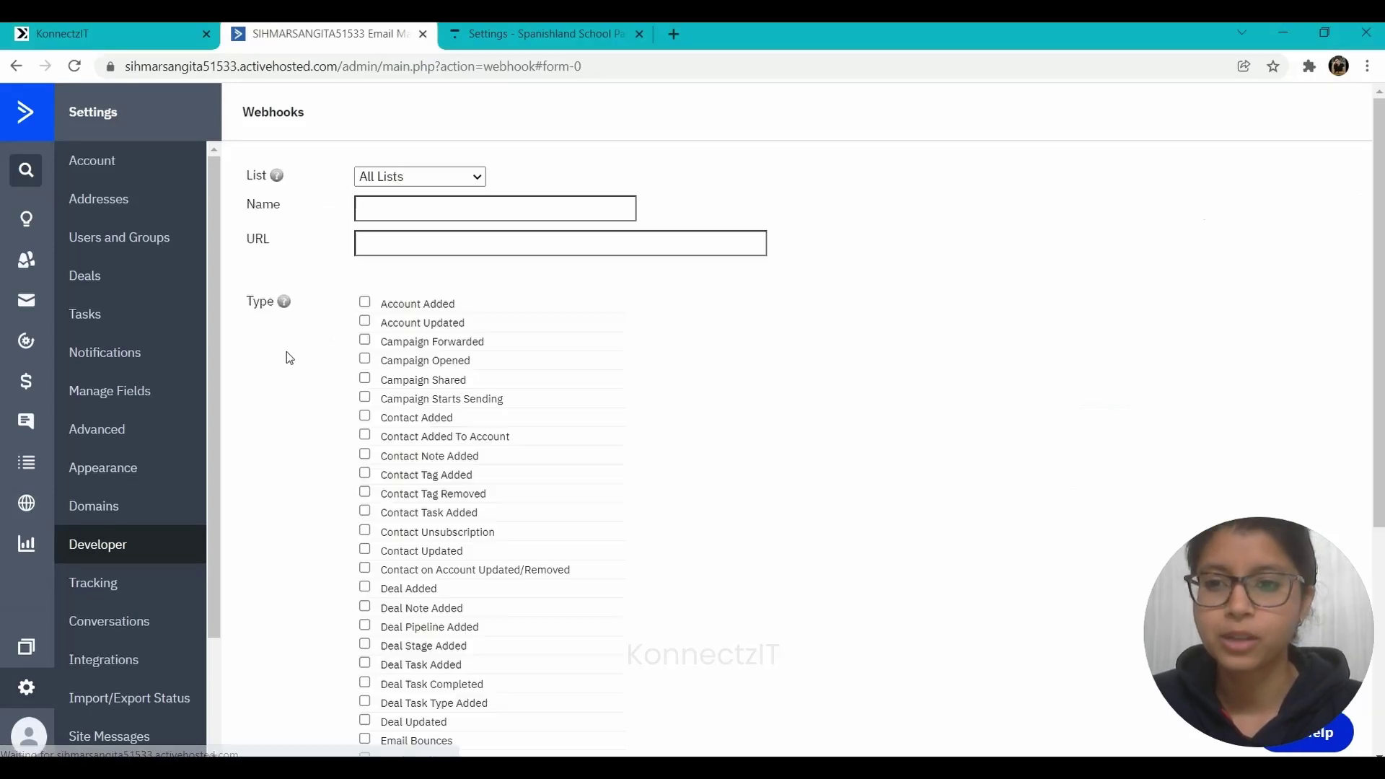
click(399, 211)
click(405, 256)
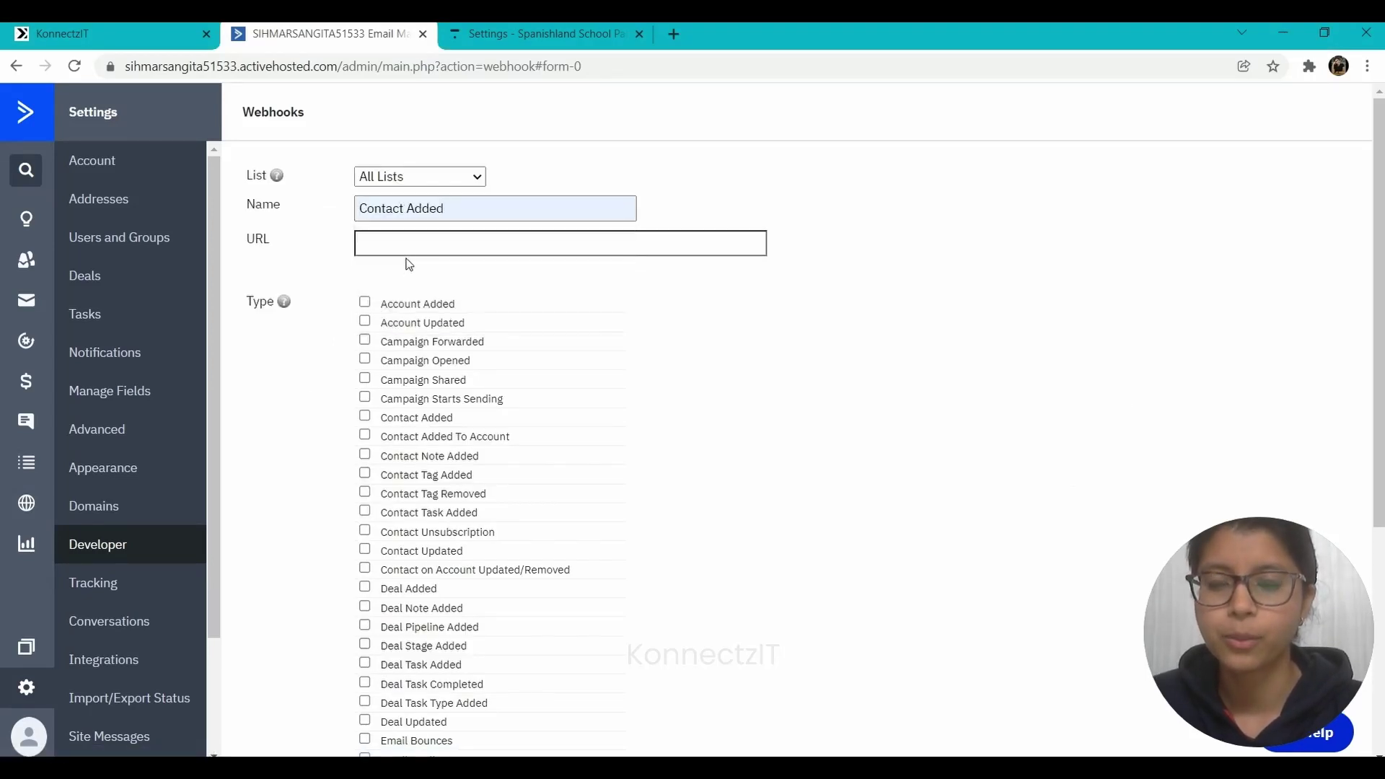
click(405, 248)
key(ctrl+v)
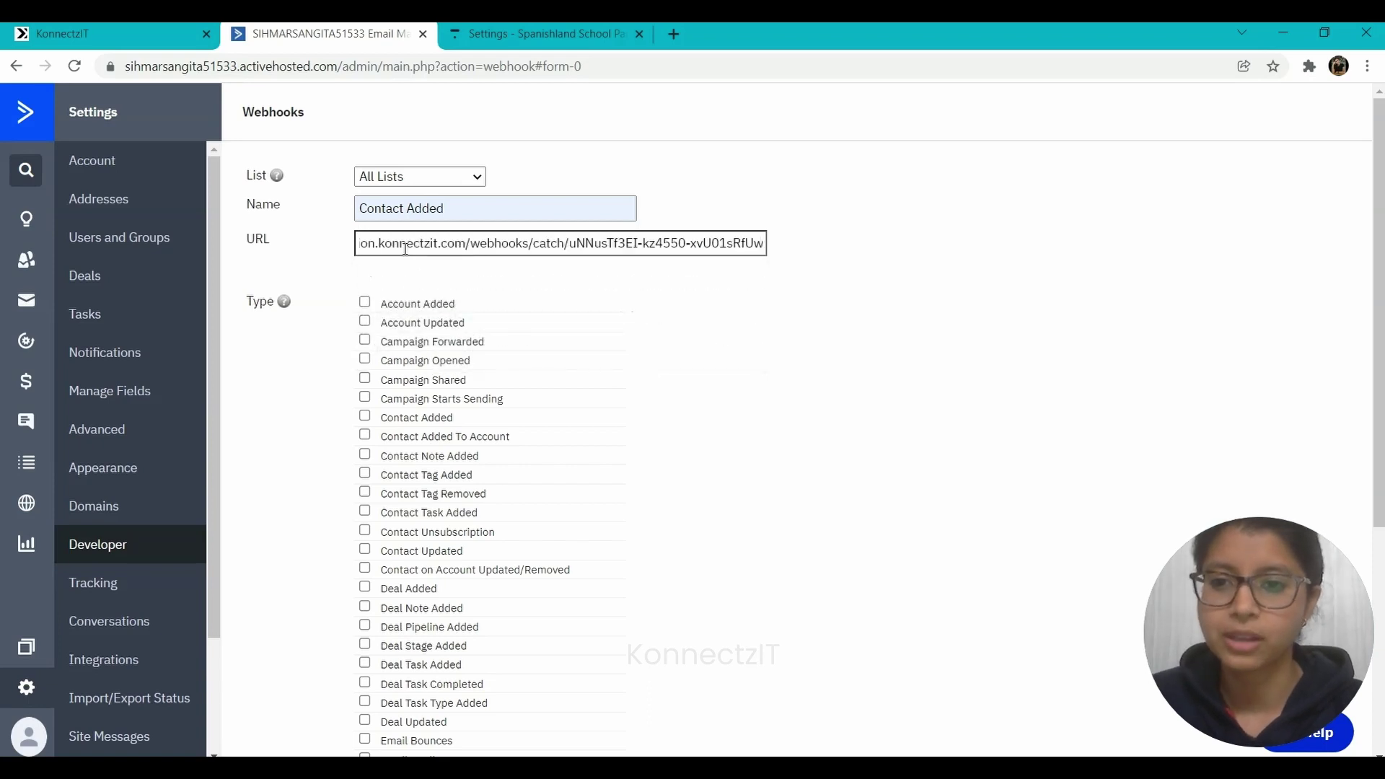
- Fire it on Contact Added, by a contact or any user, and save the webhook
click(365, 418)
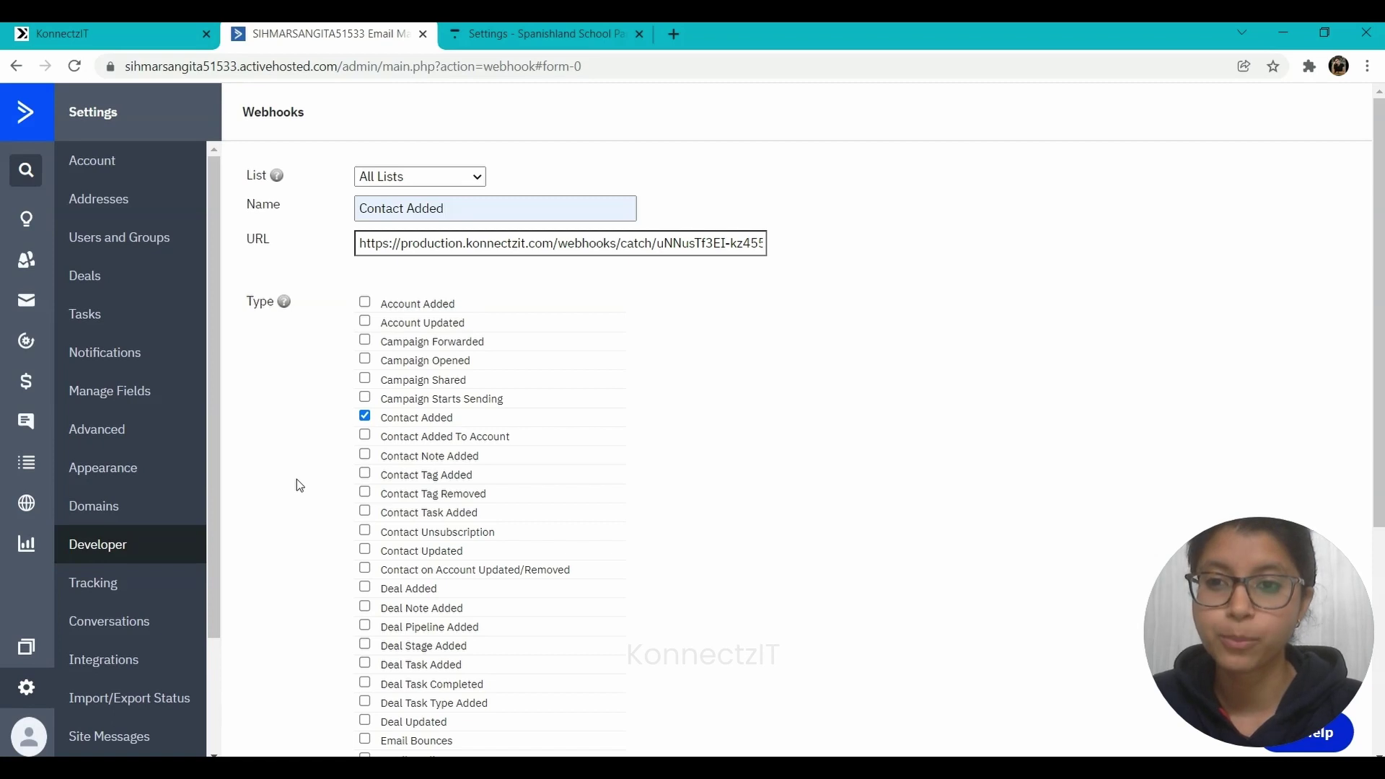
scroll(297, 480, down, 5)
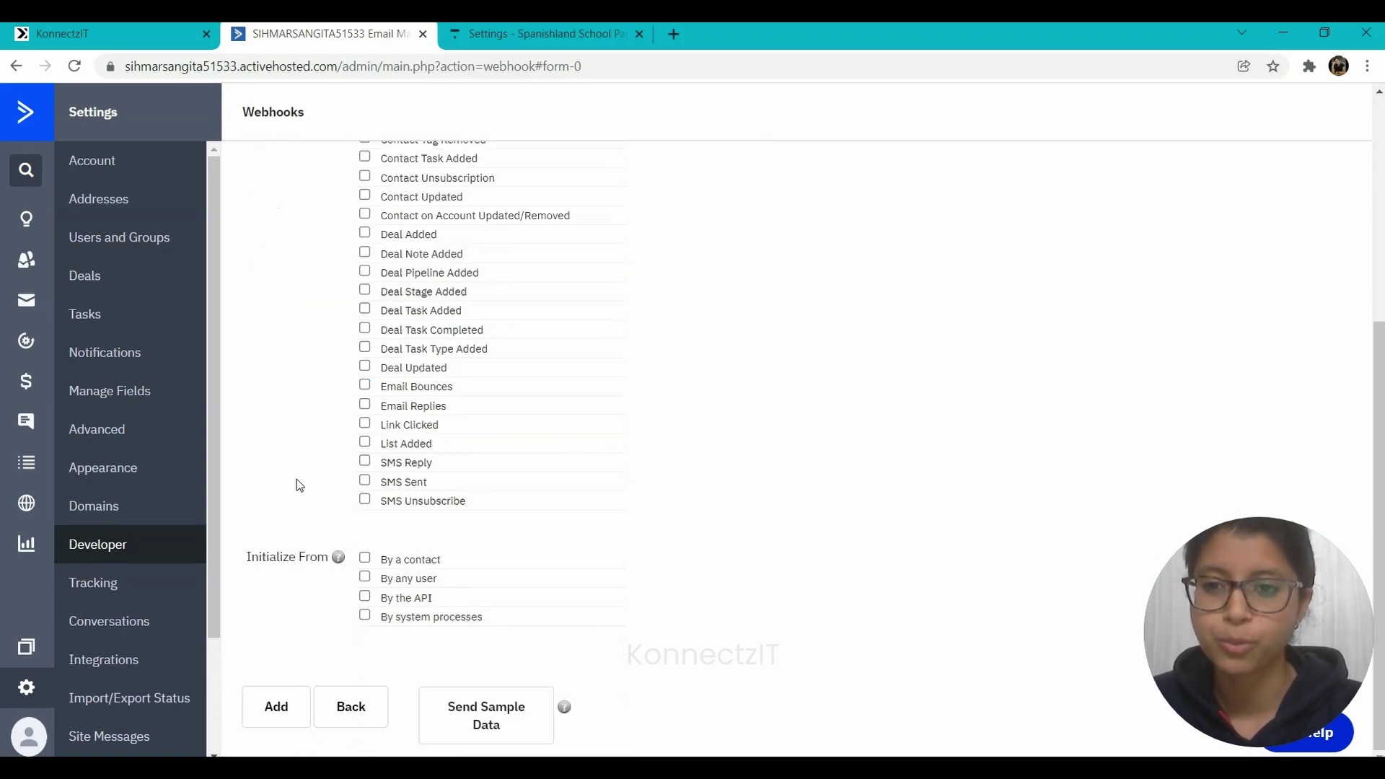
click(365, 559)
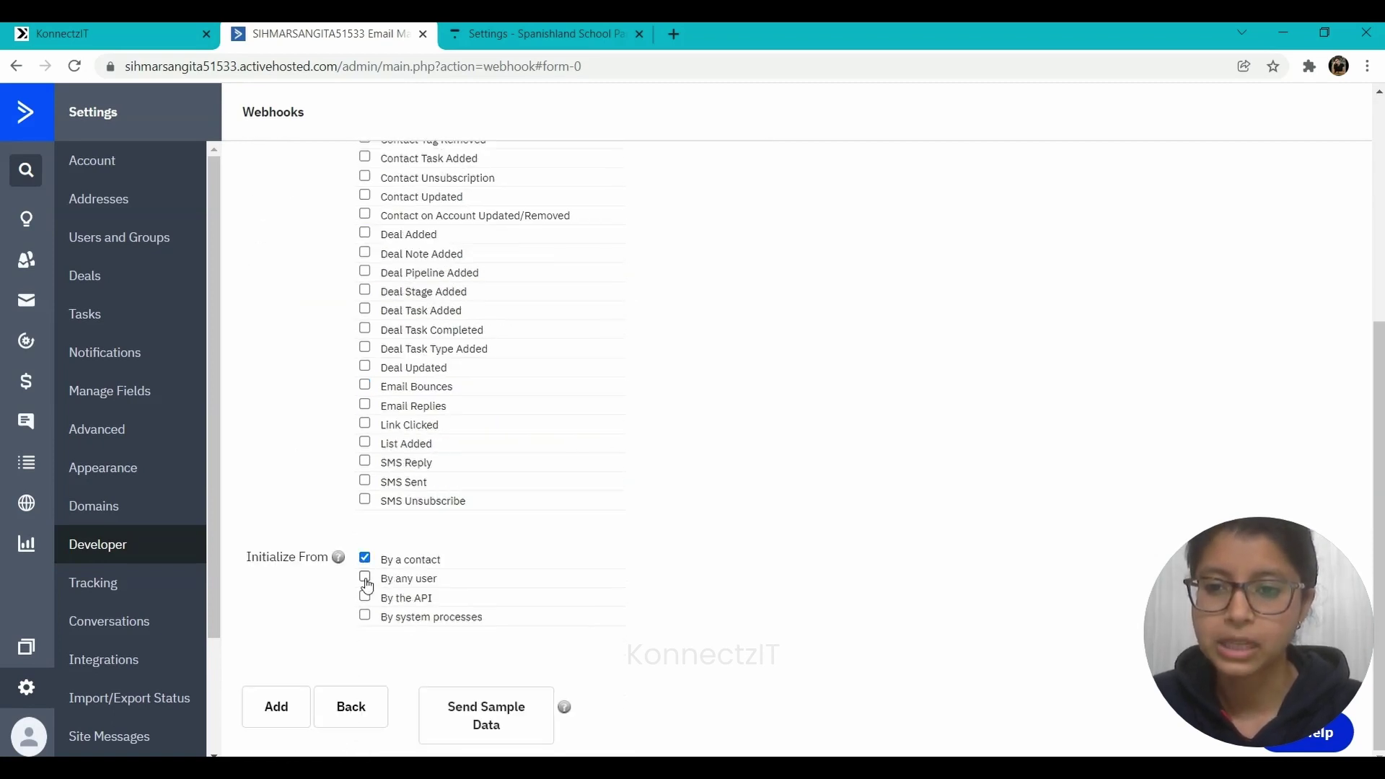
click(366, 579)
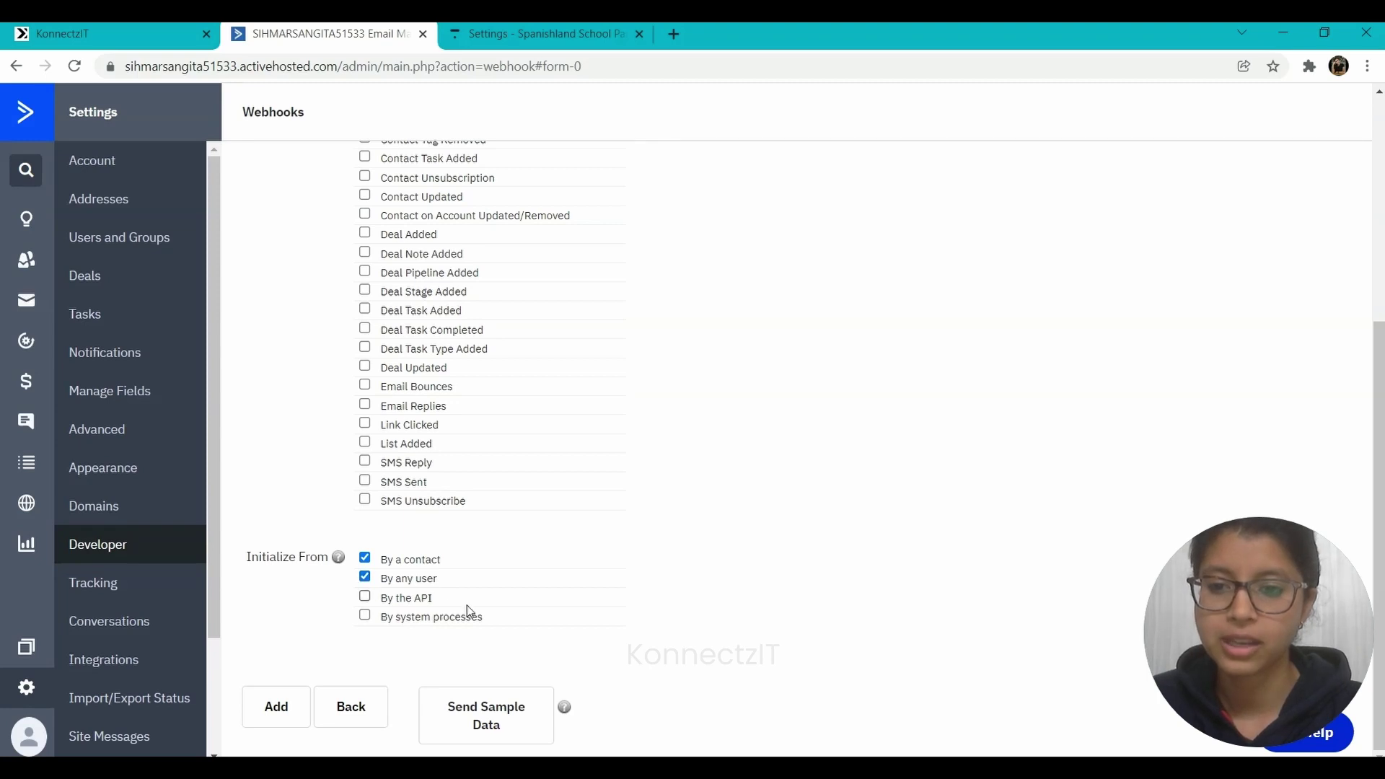
click(280, 709)
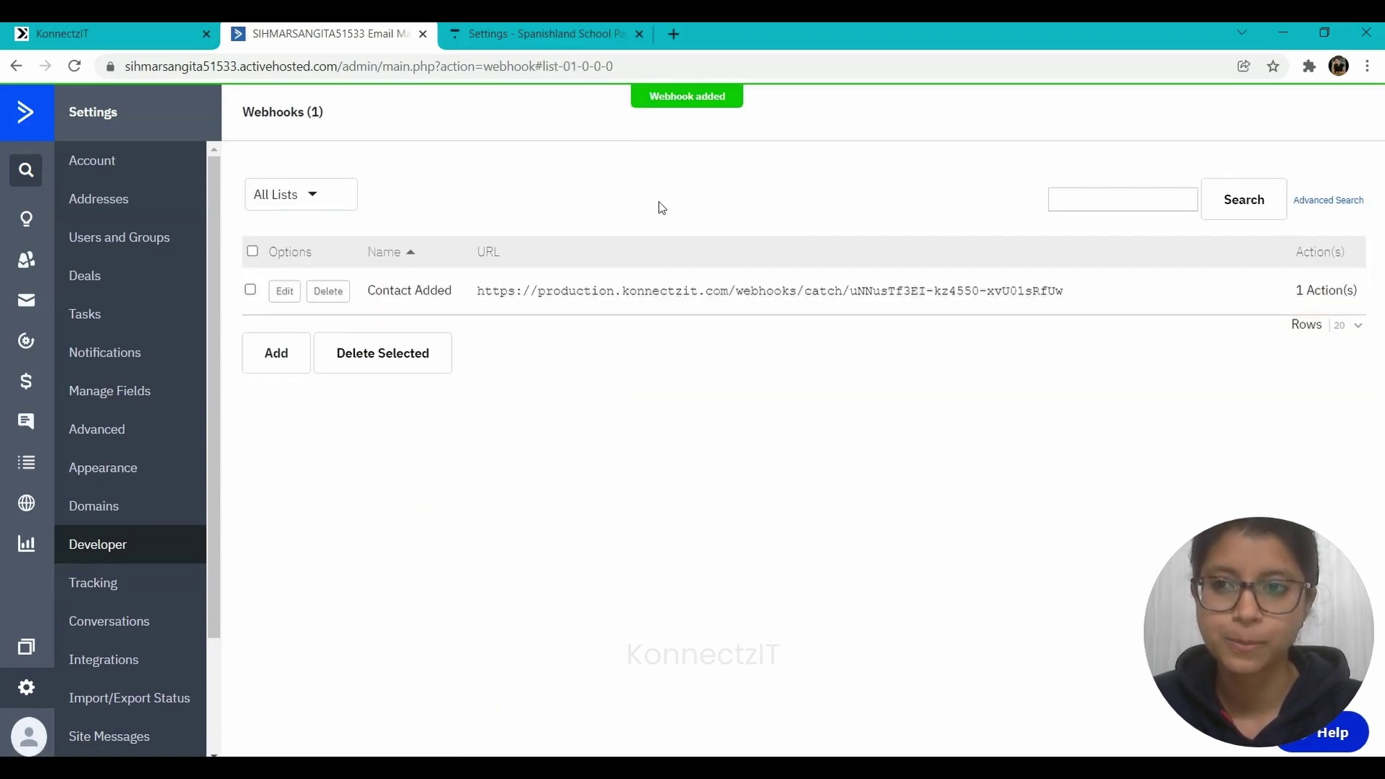
click(182, 30)
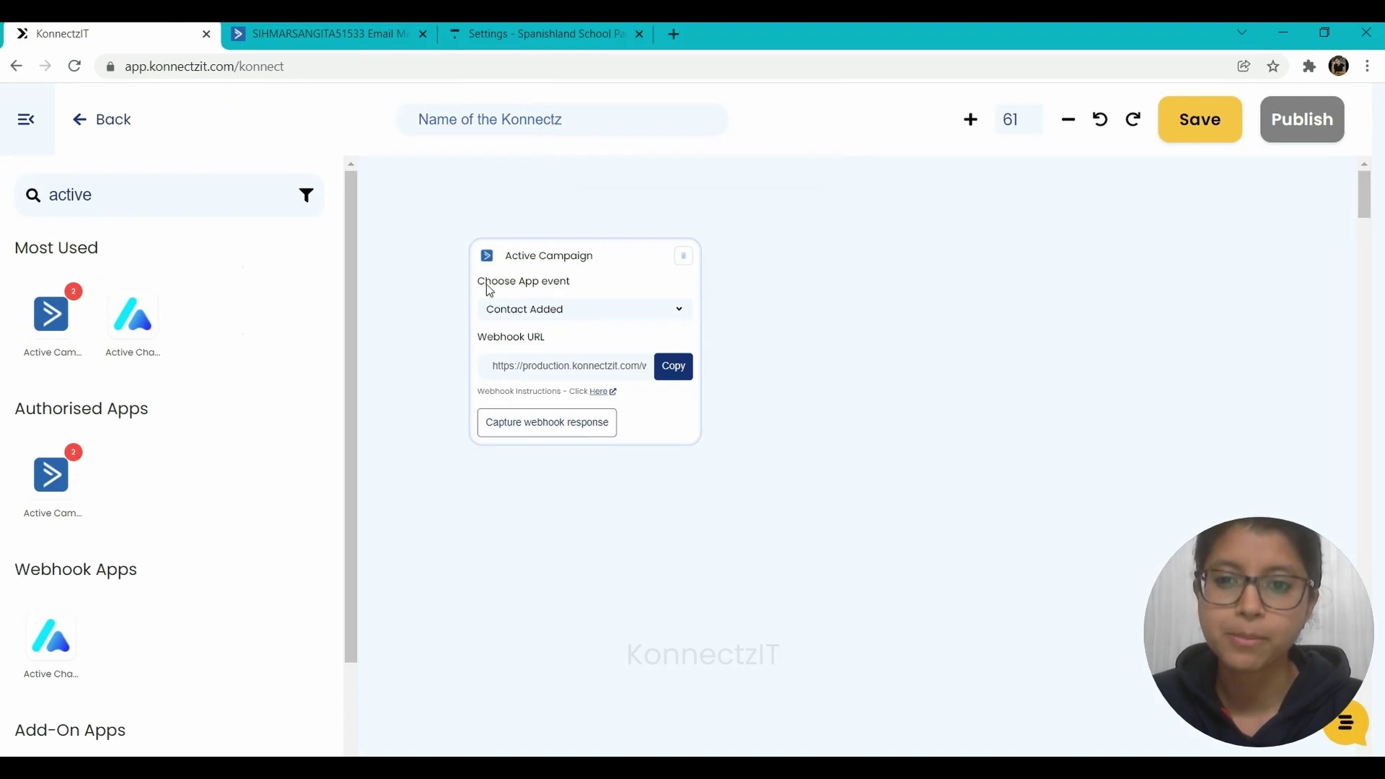
- Start capturing the Active Campaign webhook response, then go to ActiveCampaign's Contacts page
click(557, 417)
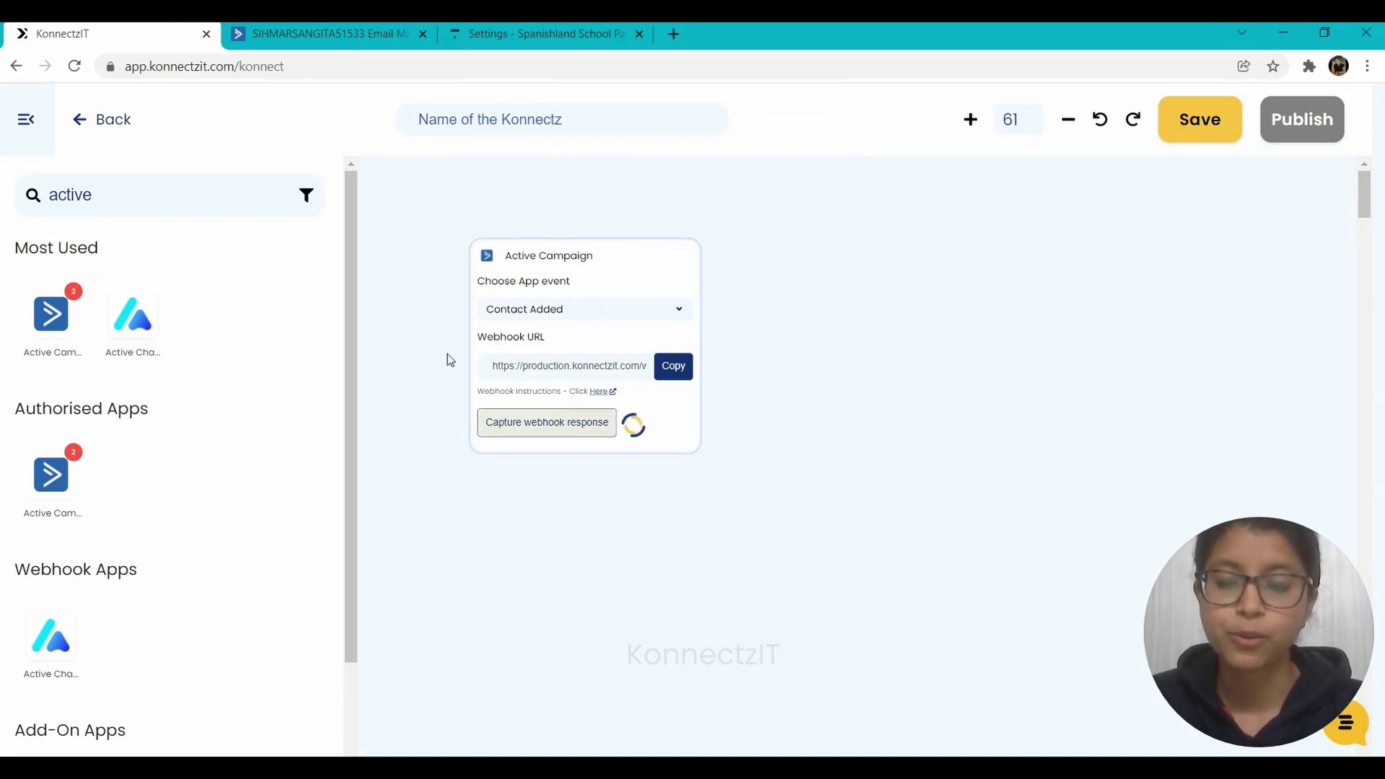
click(317, 33)
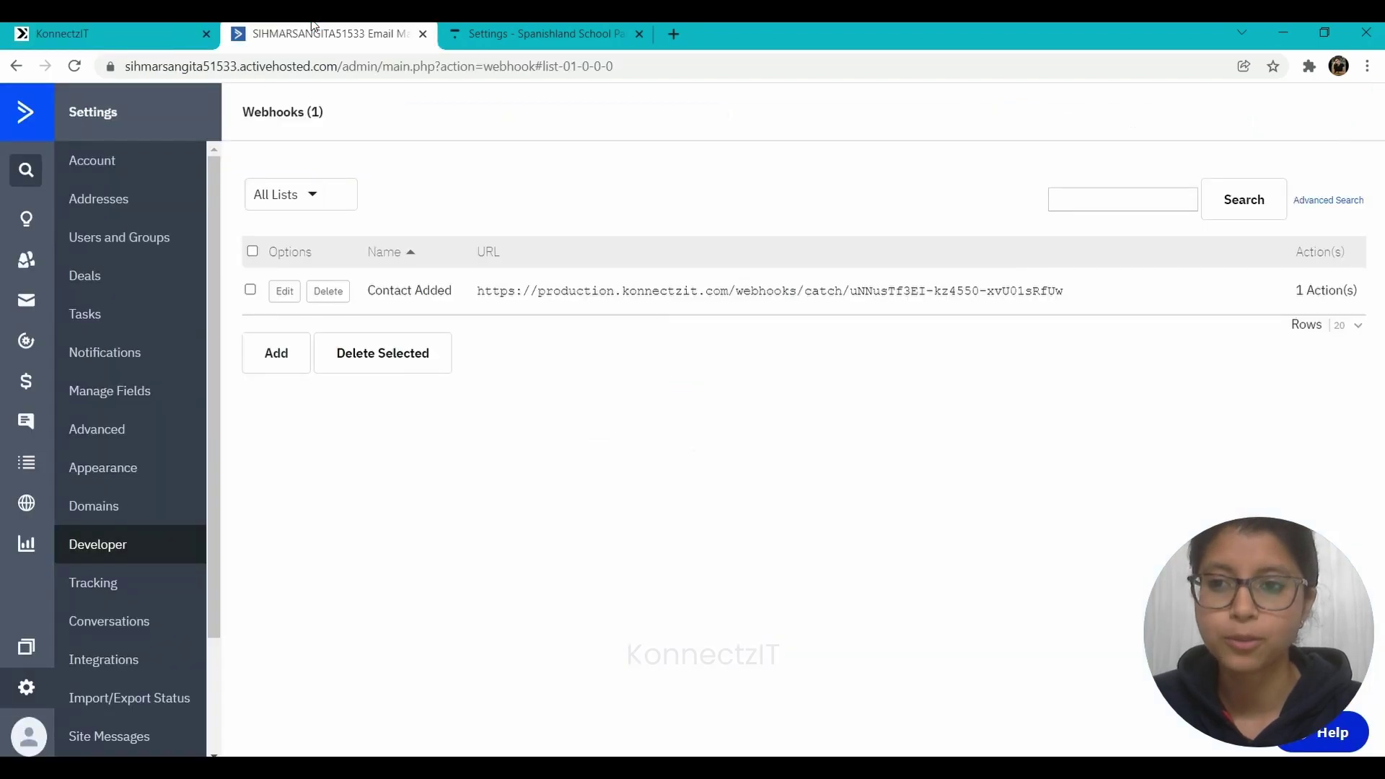
click(26, 260)
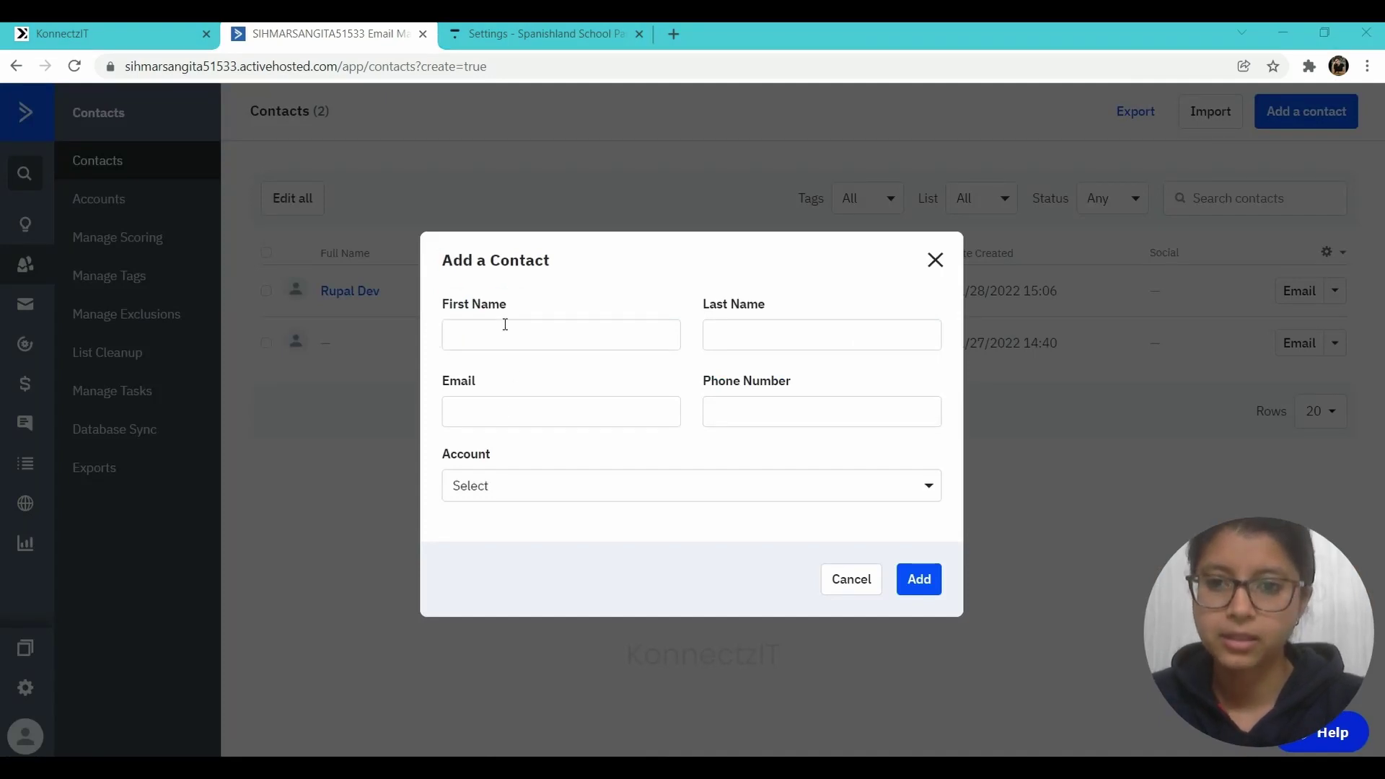
- Create a test contact with a first name, last name, e-mail address and phone number
click(505, 330)
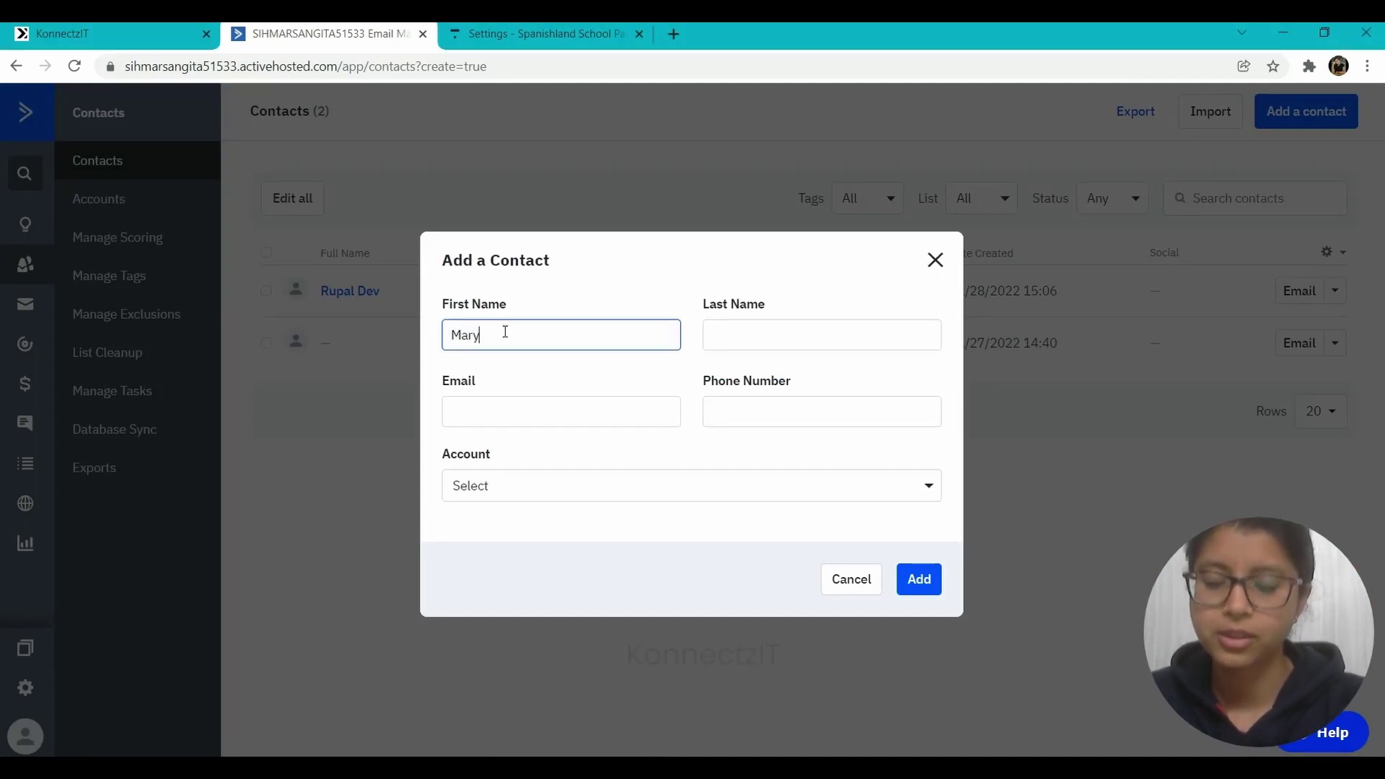
key(Tab)
key(Tab)
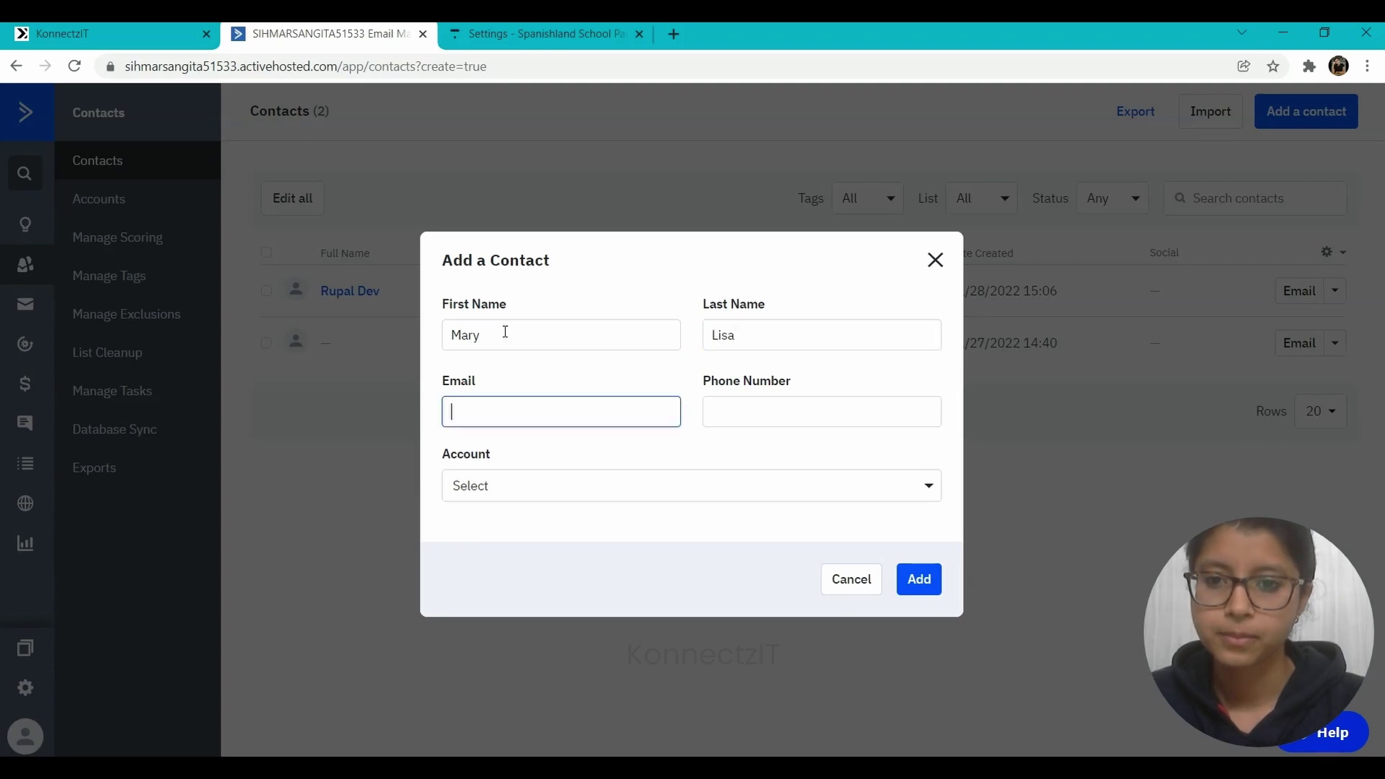
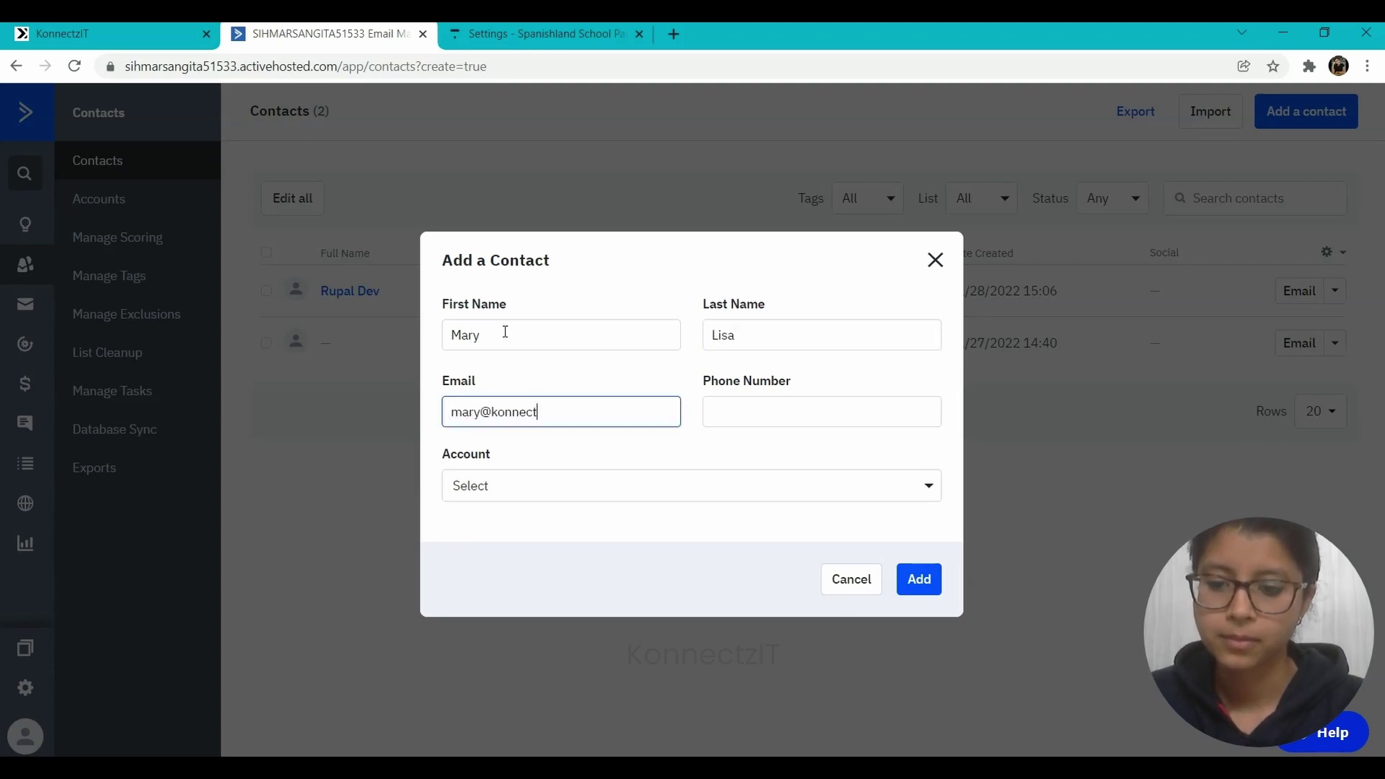
key(Tab)
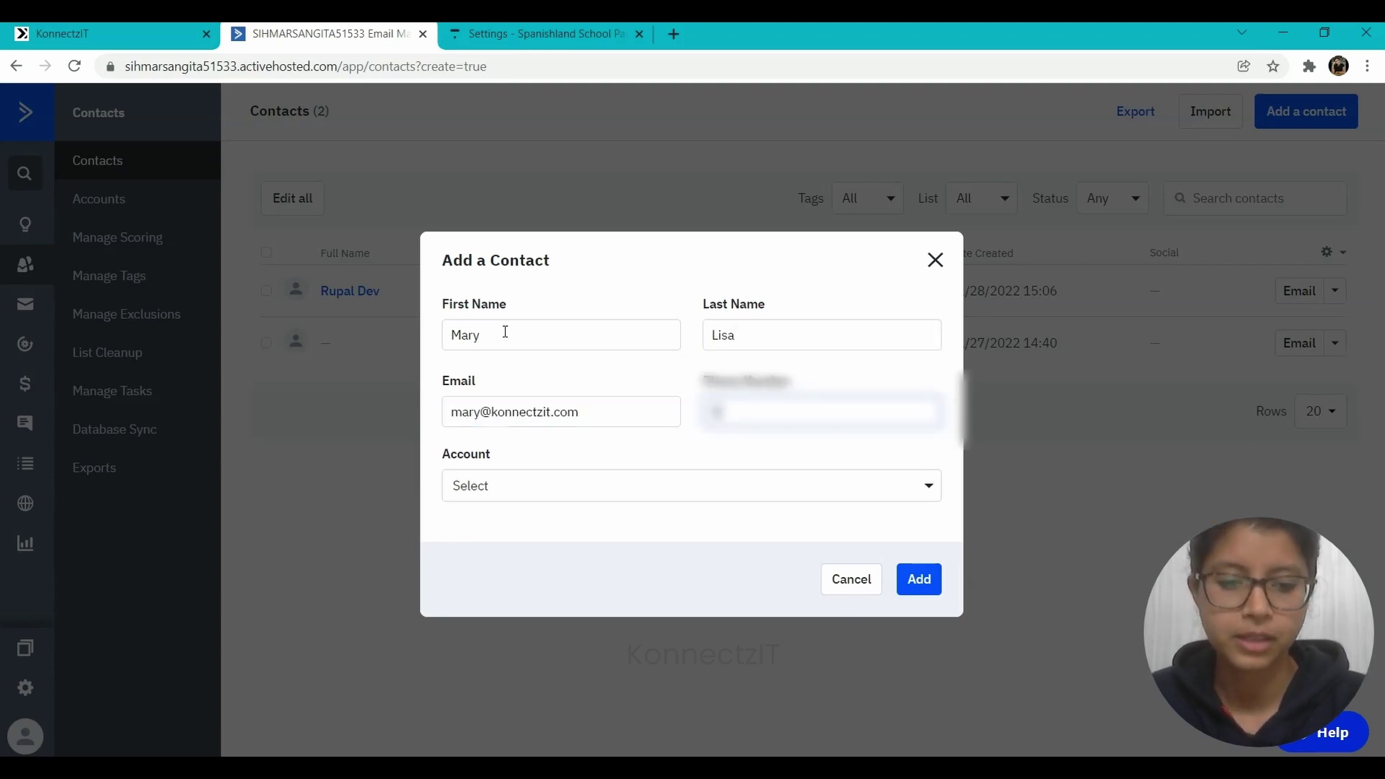
text(•••••••••••)
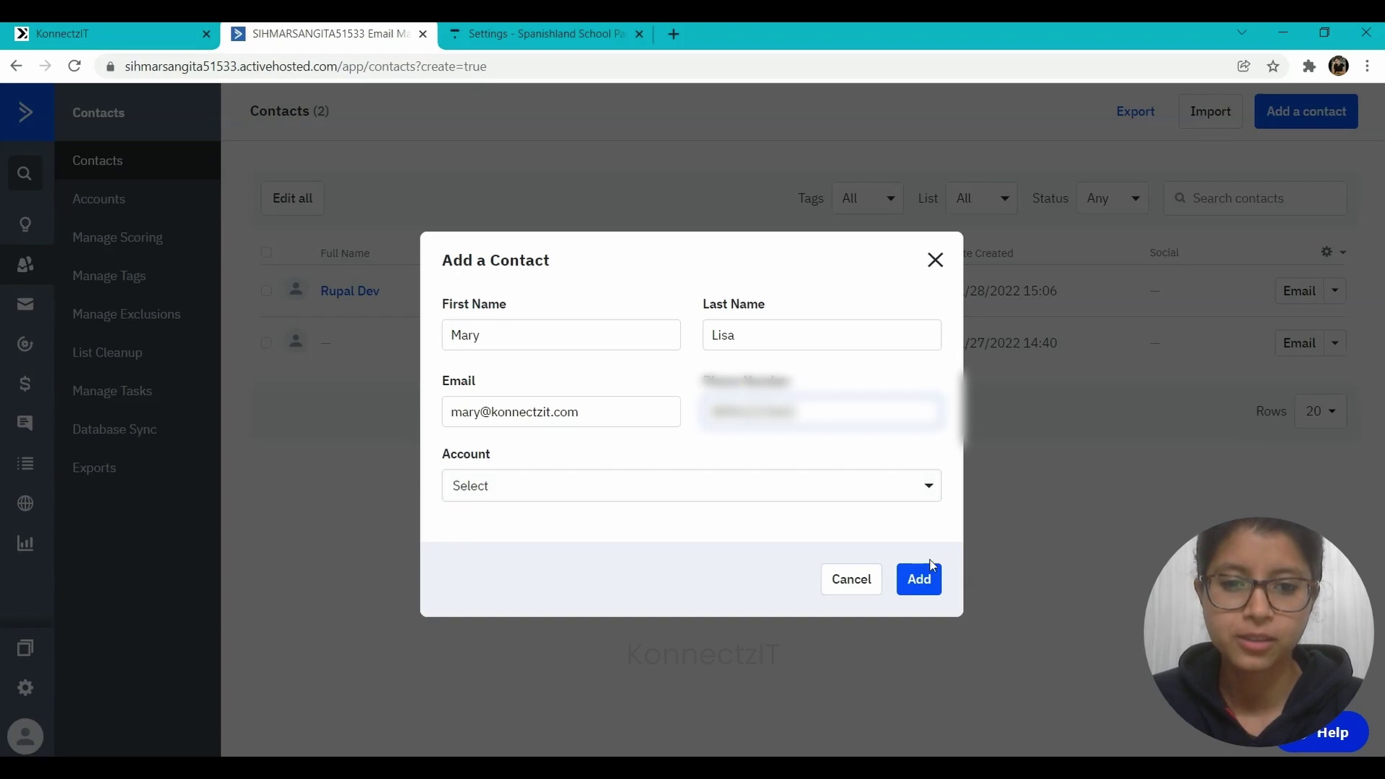
click(930, 592)
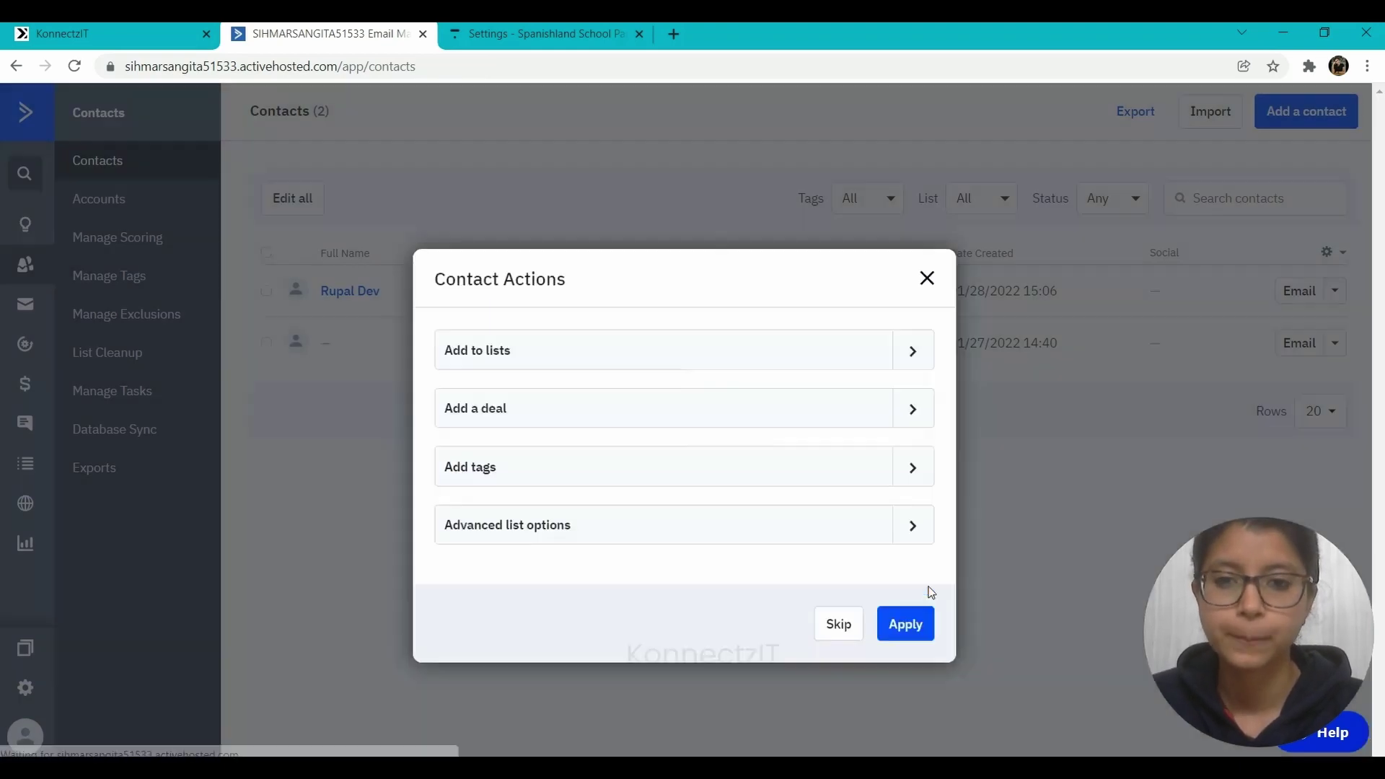
- Add the new contact to the KonnectzIT Demo list
click(479, 351)
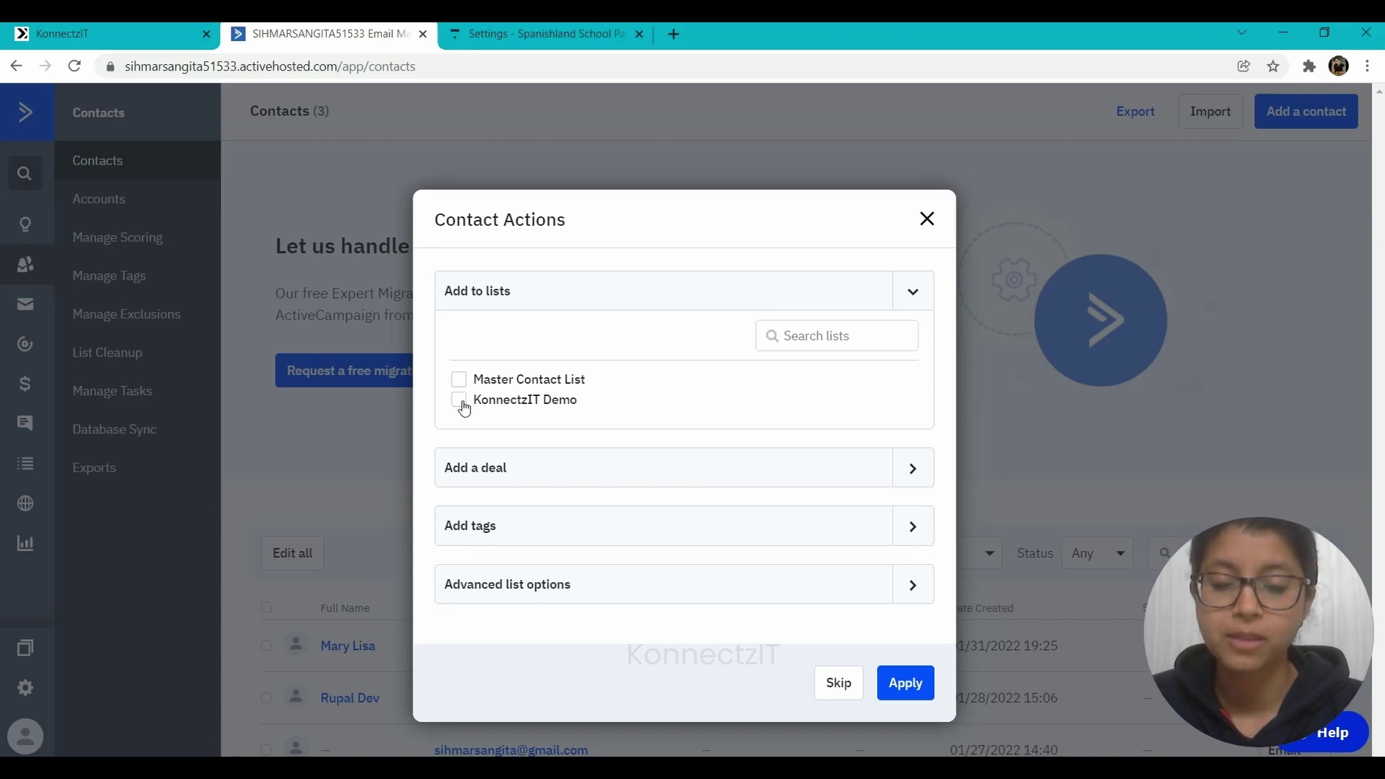
click(461, 401)
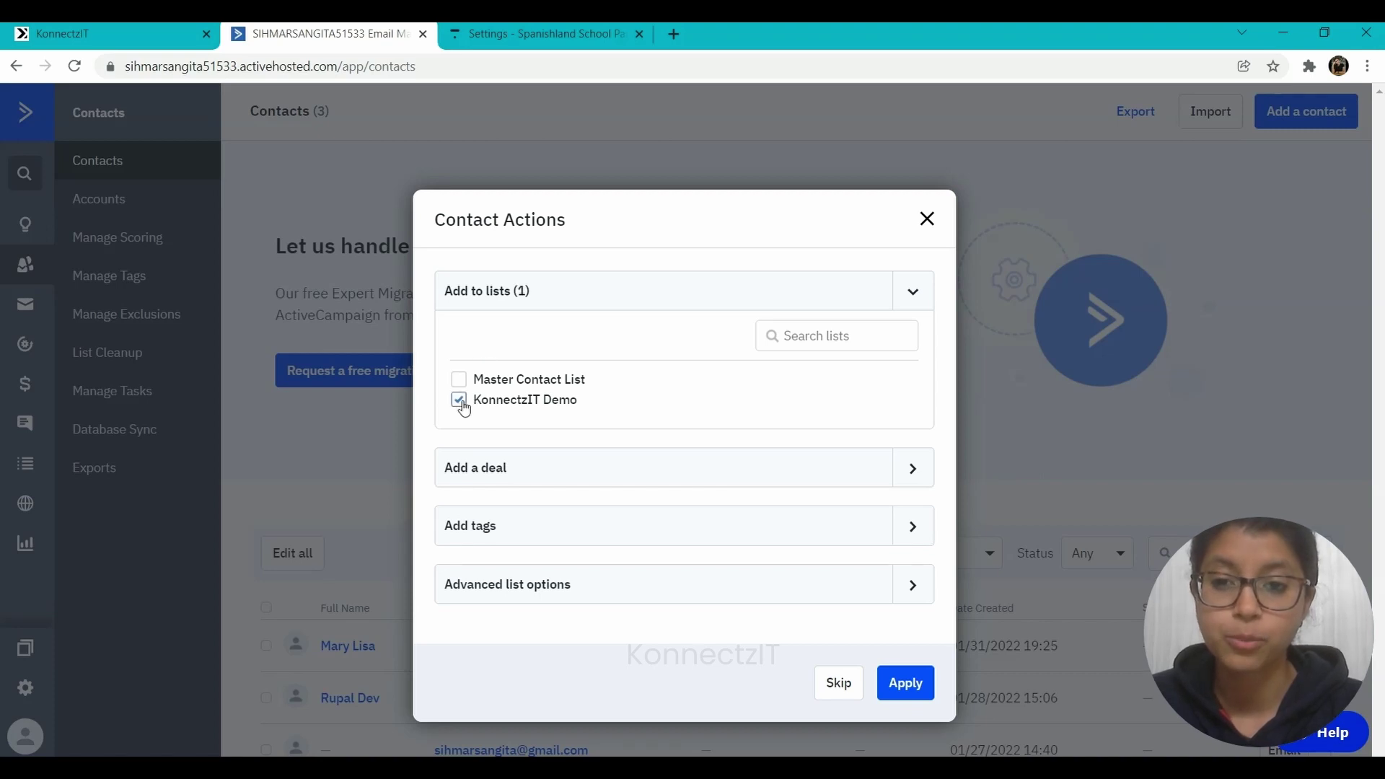
click(906, 684)
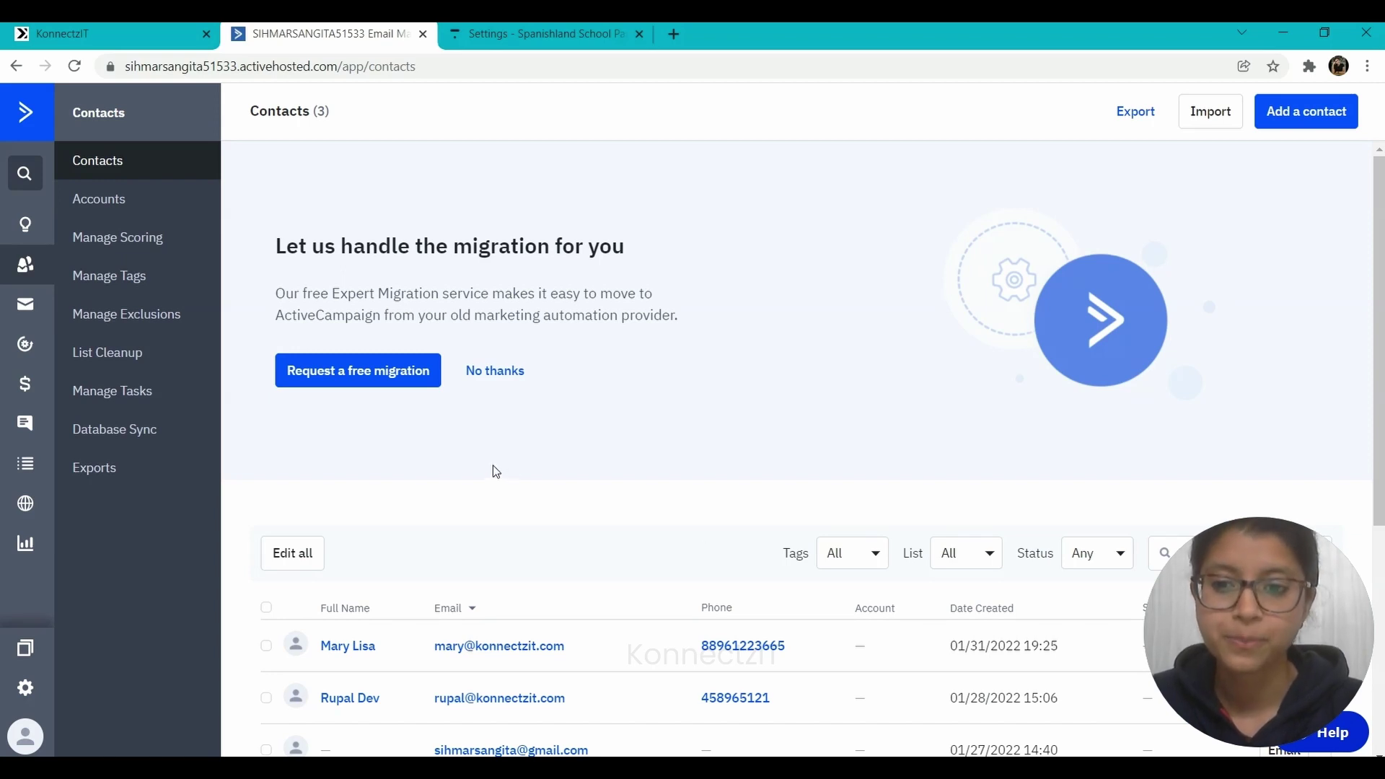
scroll(468, 687, down, 1)
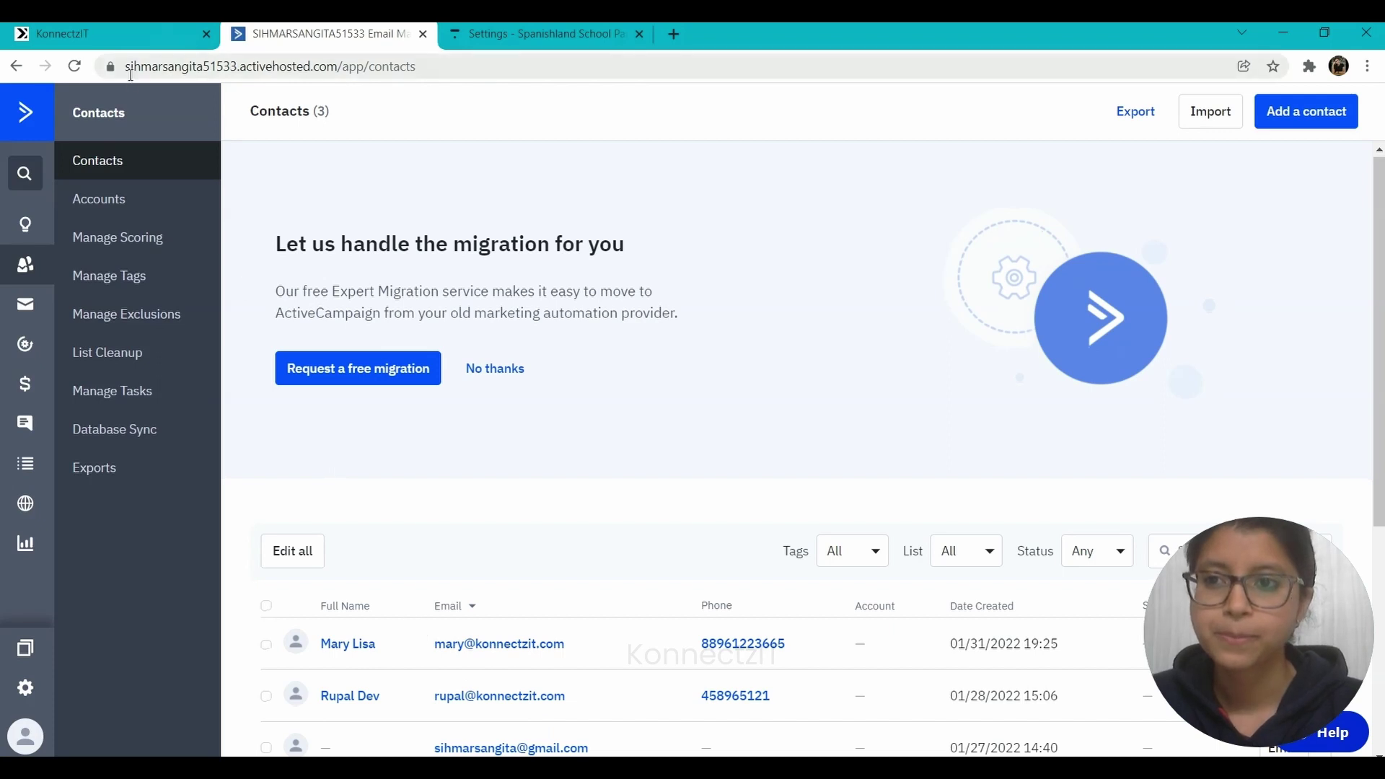
click(109, 33)
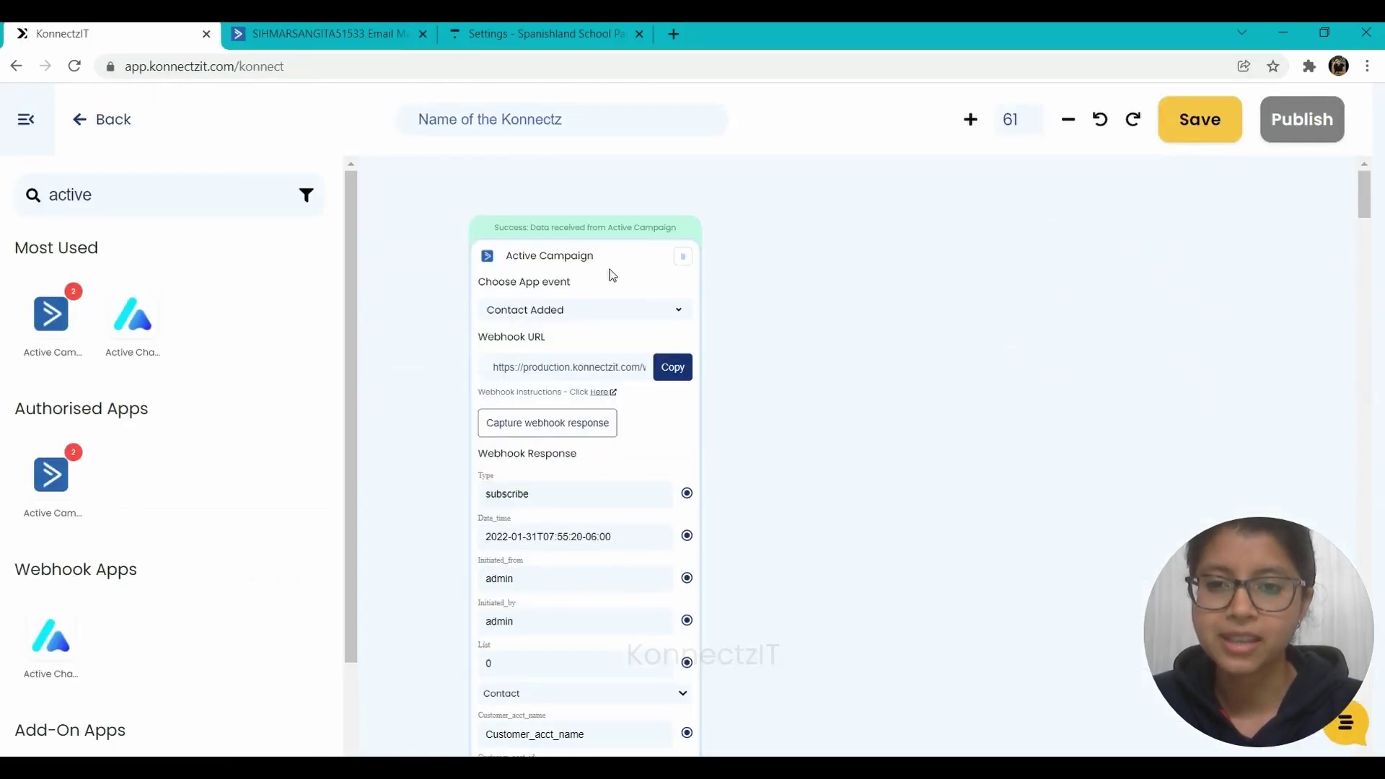
- Expand the Contact fields in the captured webhook response to show Id, email, name and phone
drag(609, 270, 551, 91)
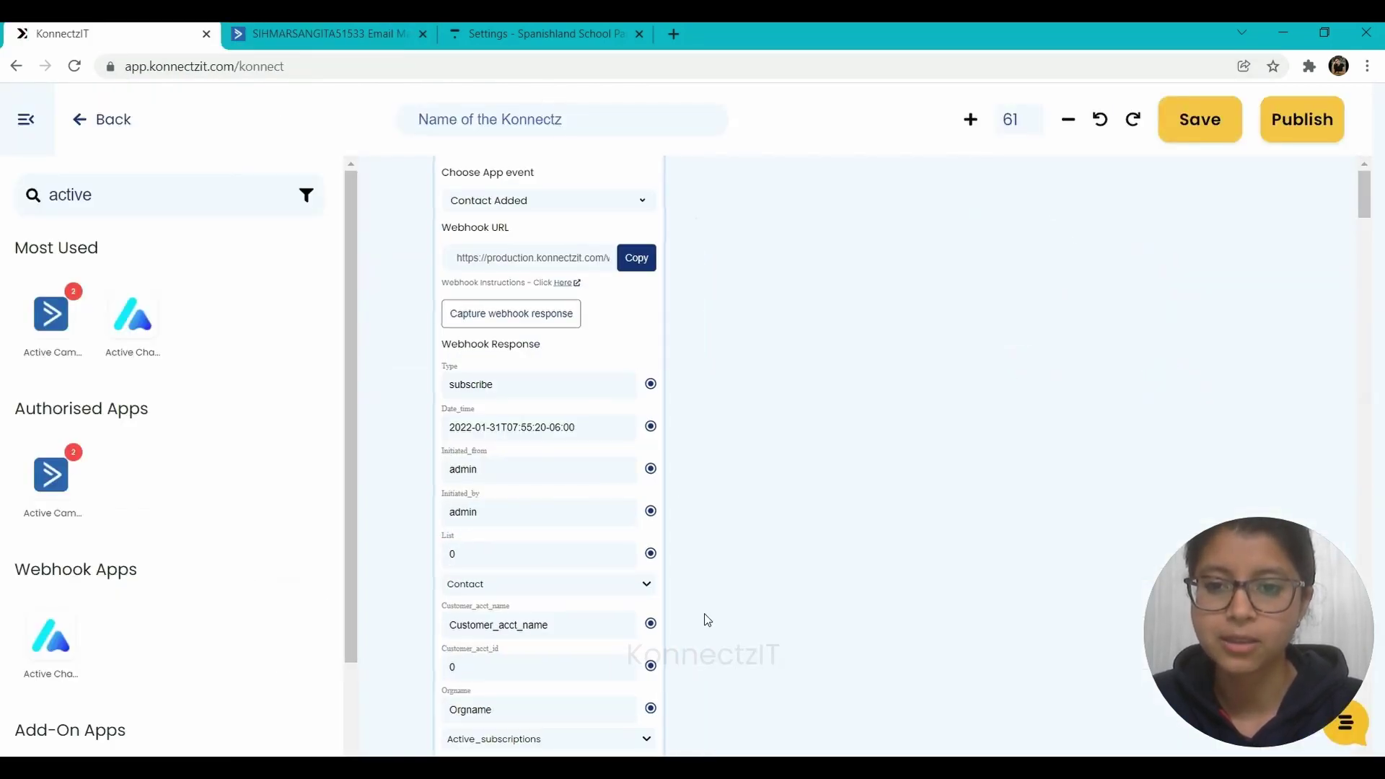
drag(704, 618, 707, 362)
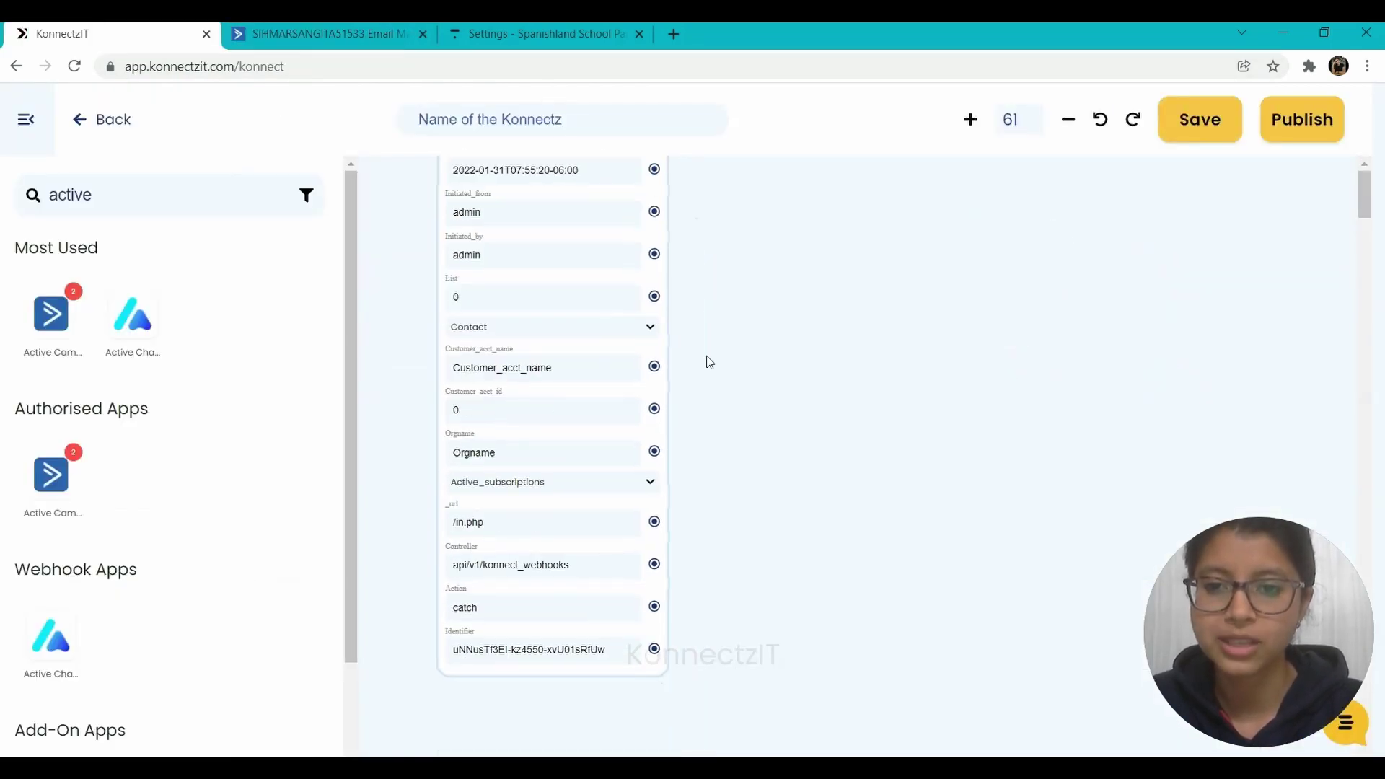
click(646, 338)
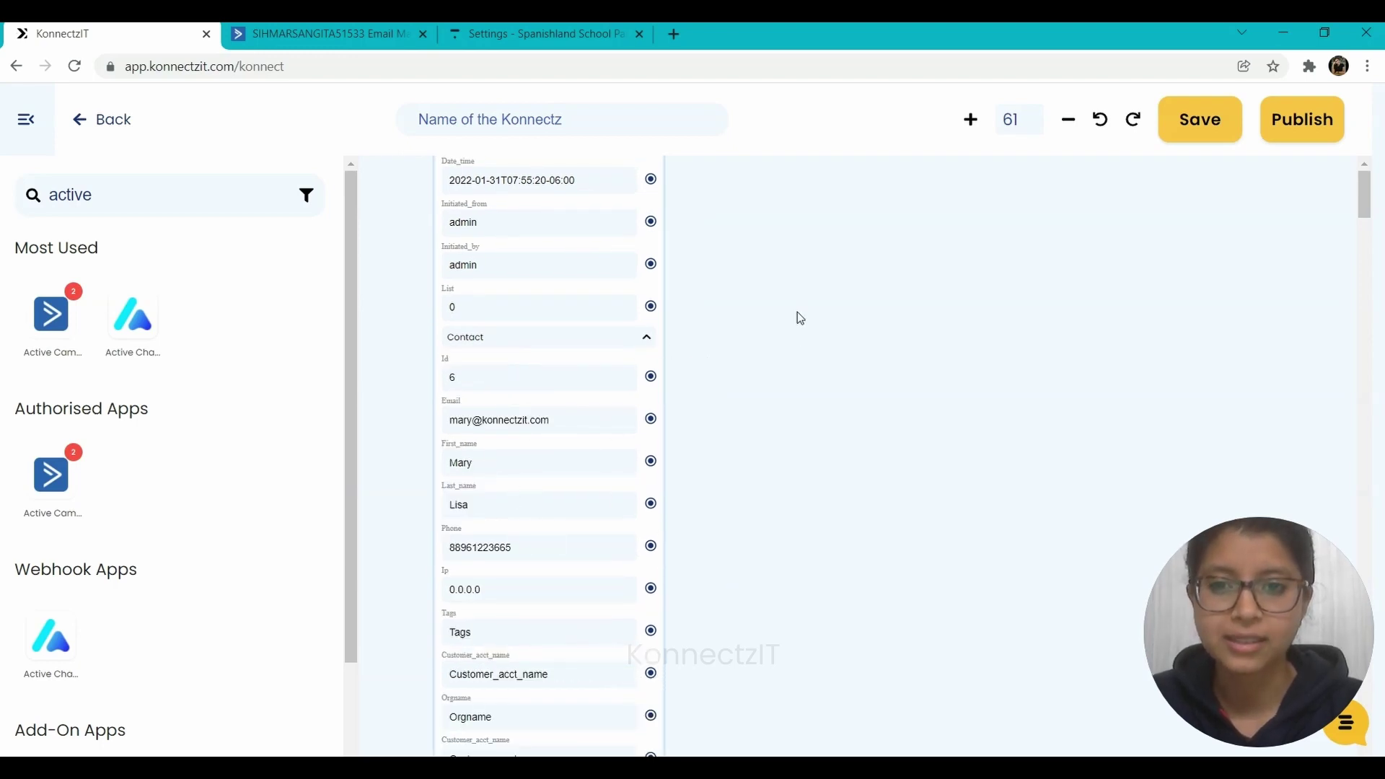
scroll(798, 317, up, 6)
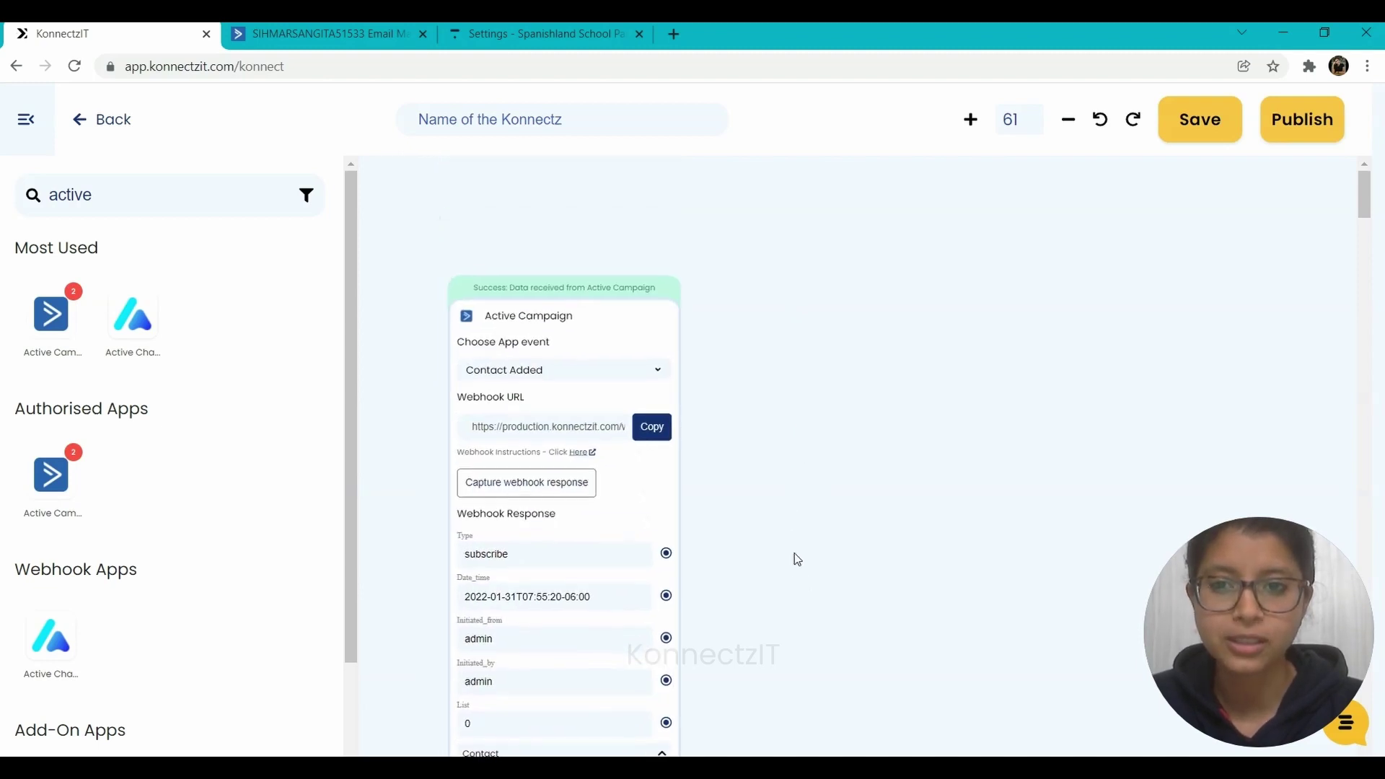
drag(798, 560, 778, 498)
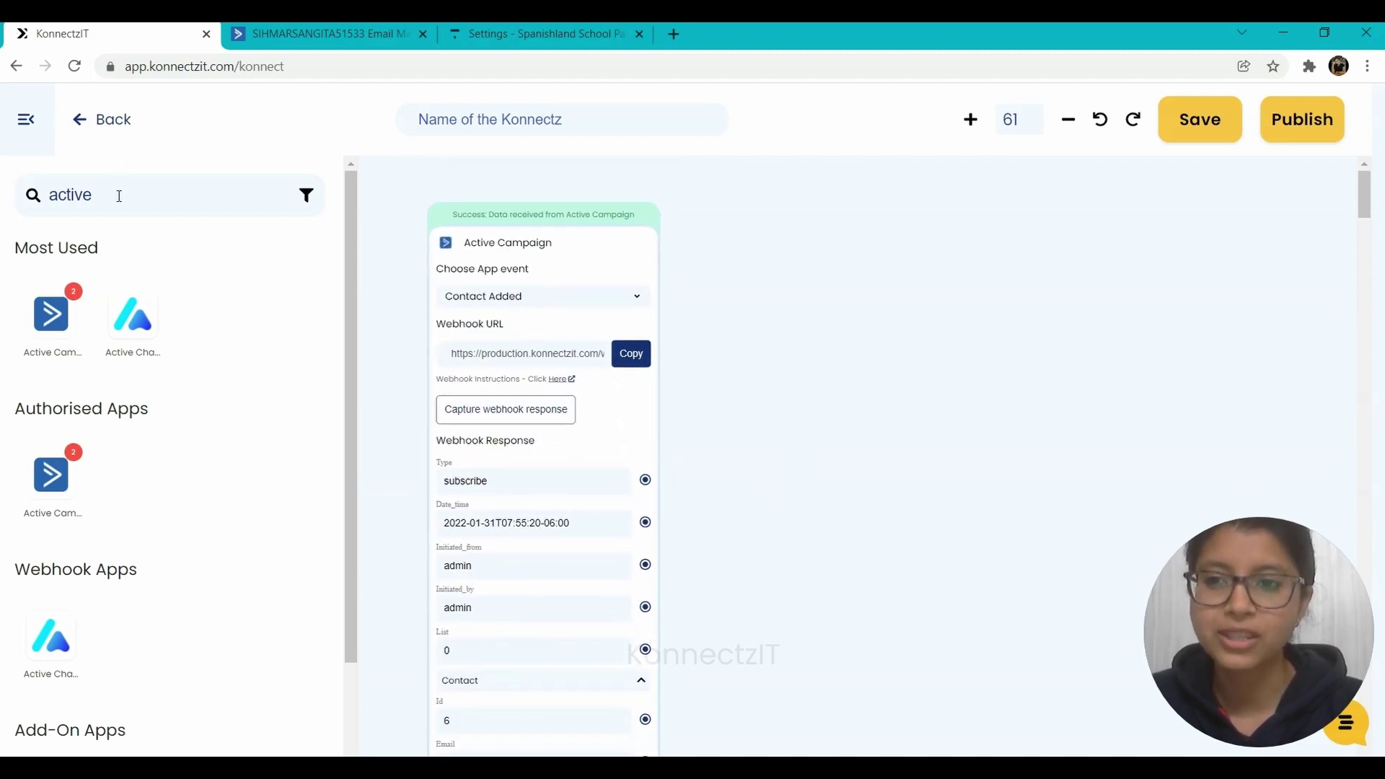
drag(119, 195, 2, 184)
- Add a Thinkific 'Enroll User' action after the ActiveCampaign trigger, then return to Thinkific's settings
text(think)
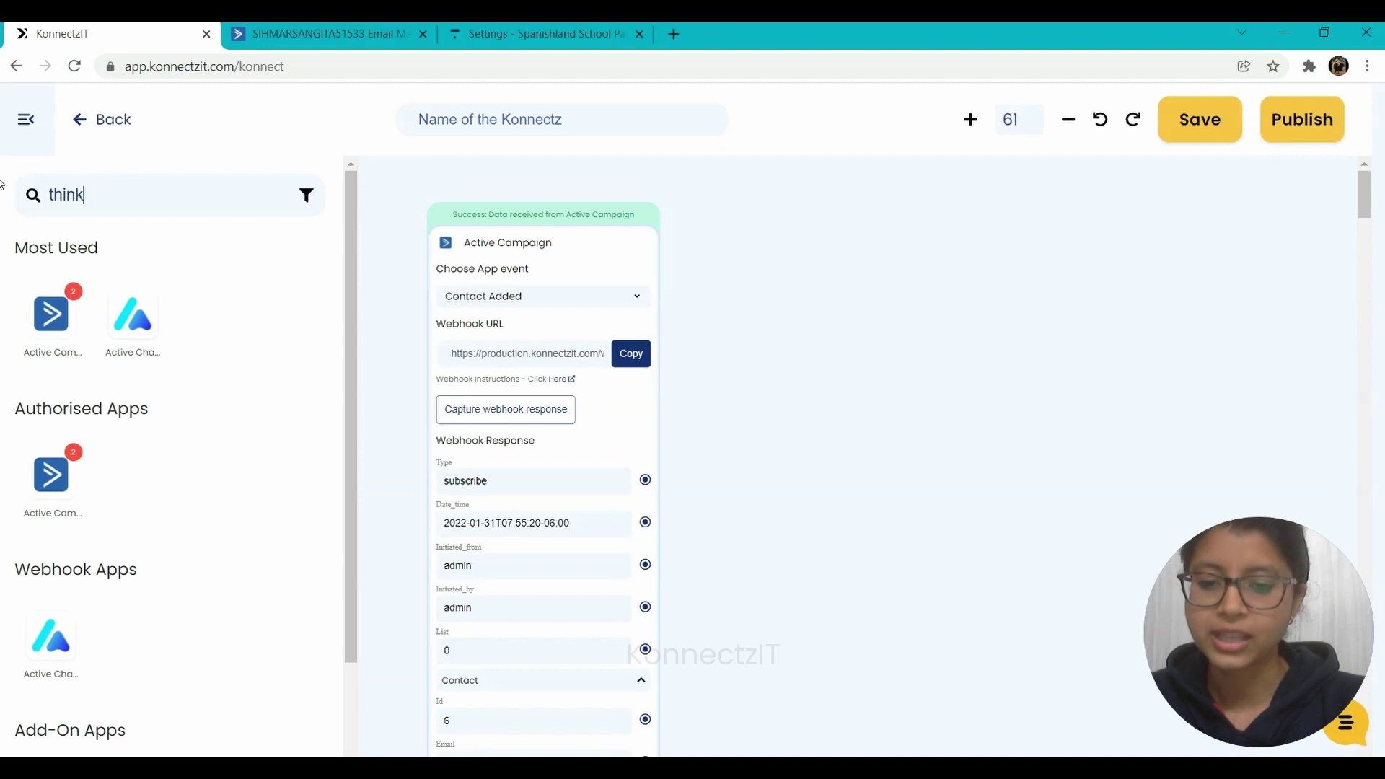
text(ific)
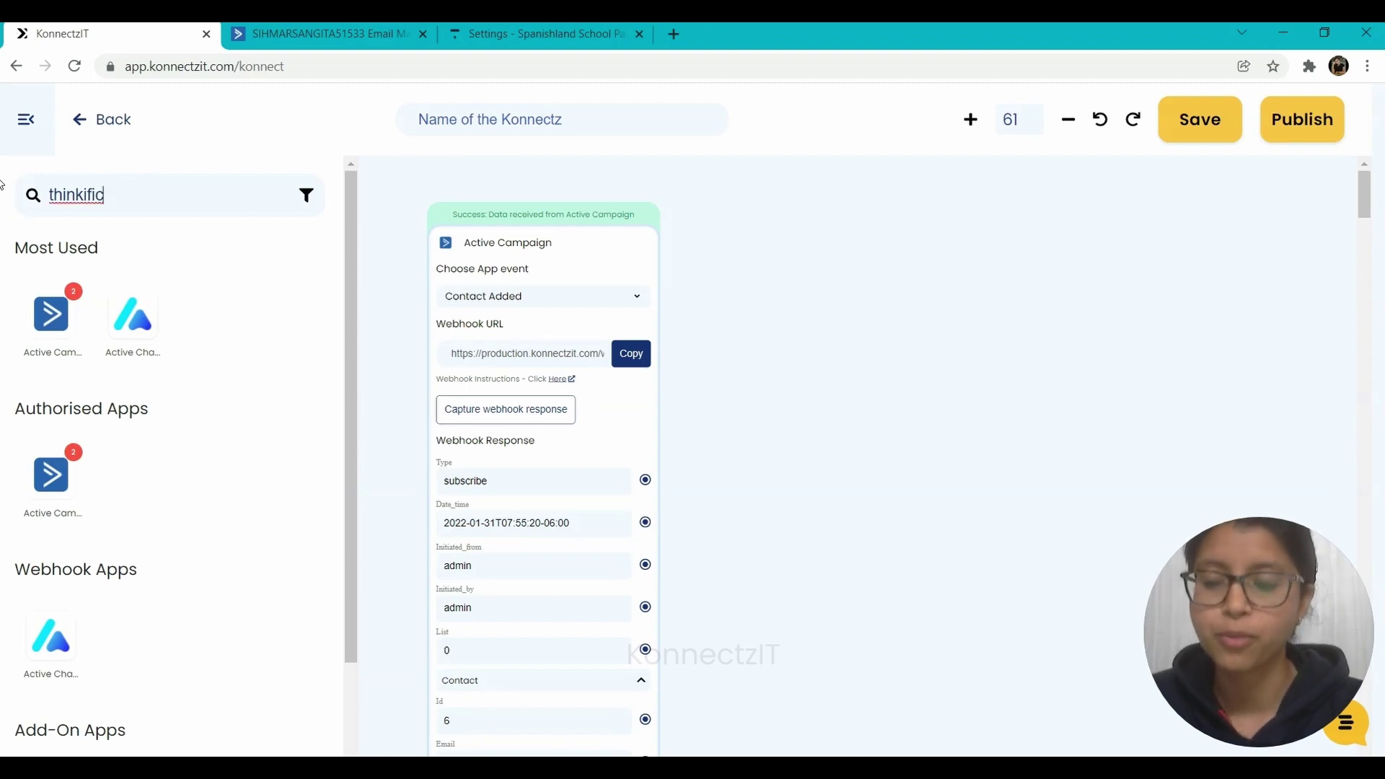
drag(52, 318, 725, 292)
click(836, 309)
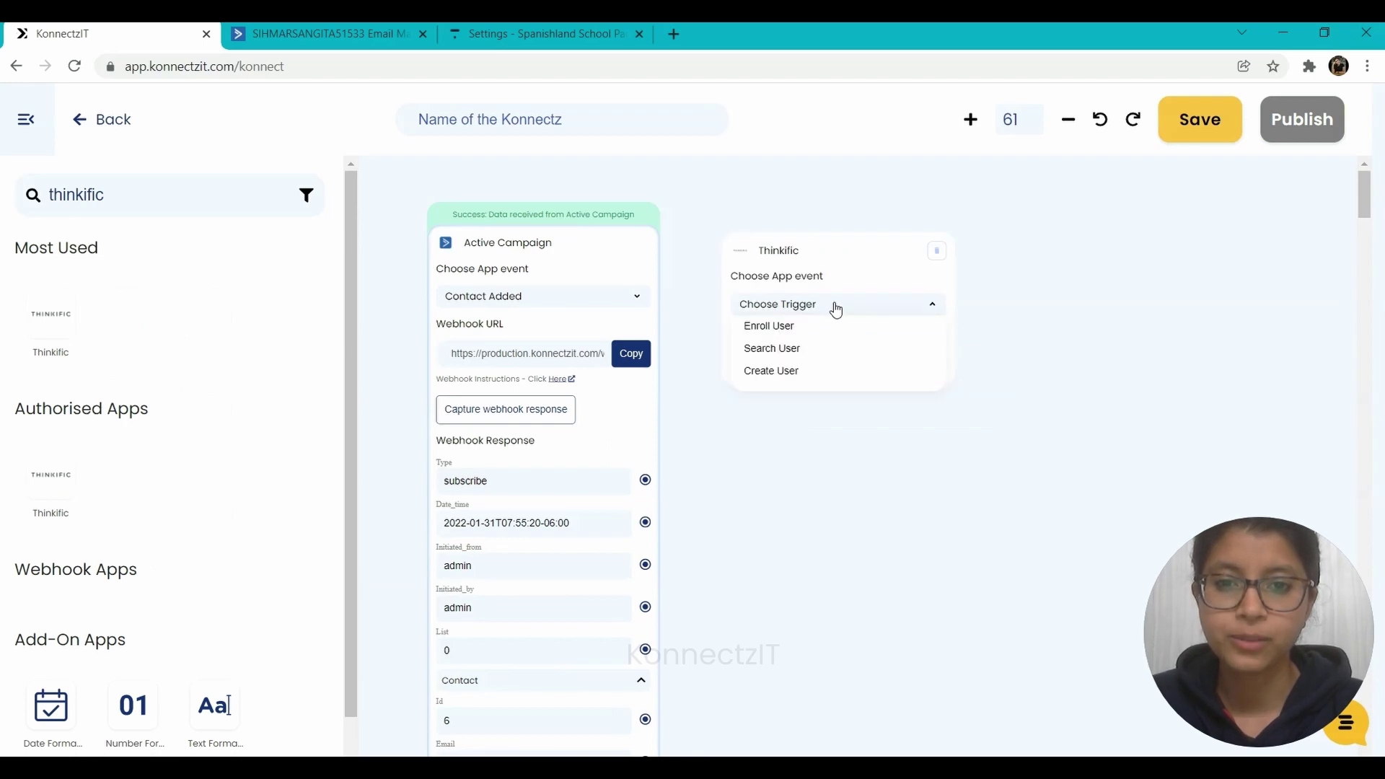
click(805, 330)
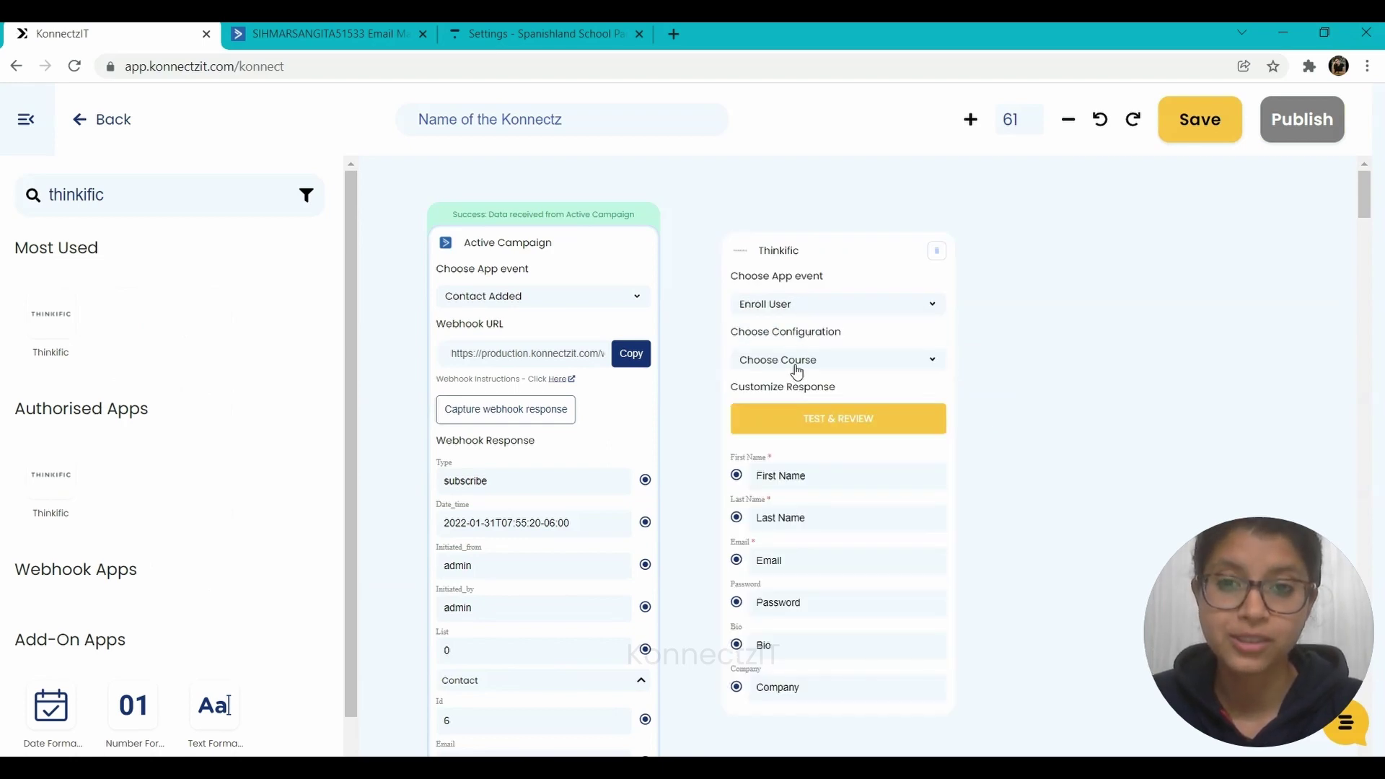
click(524, 29)
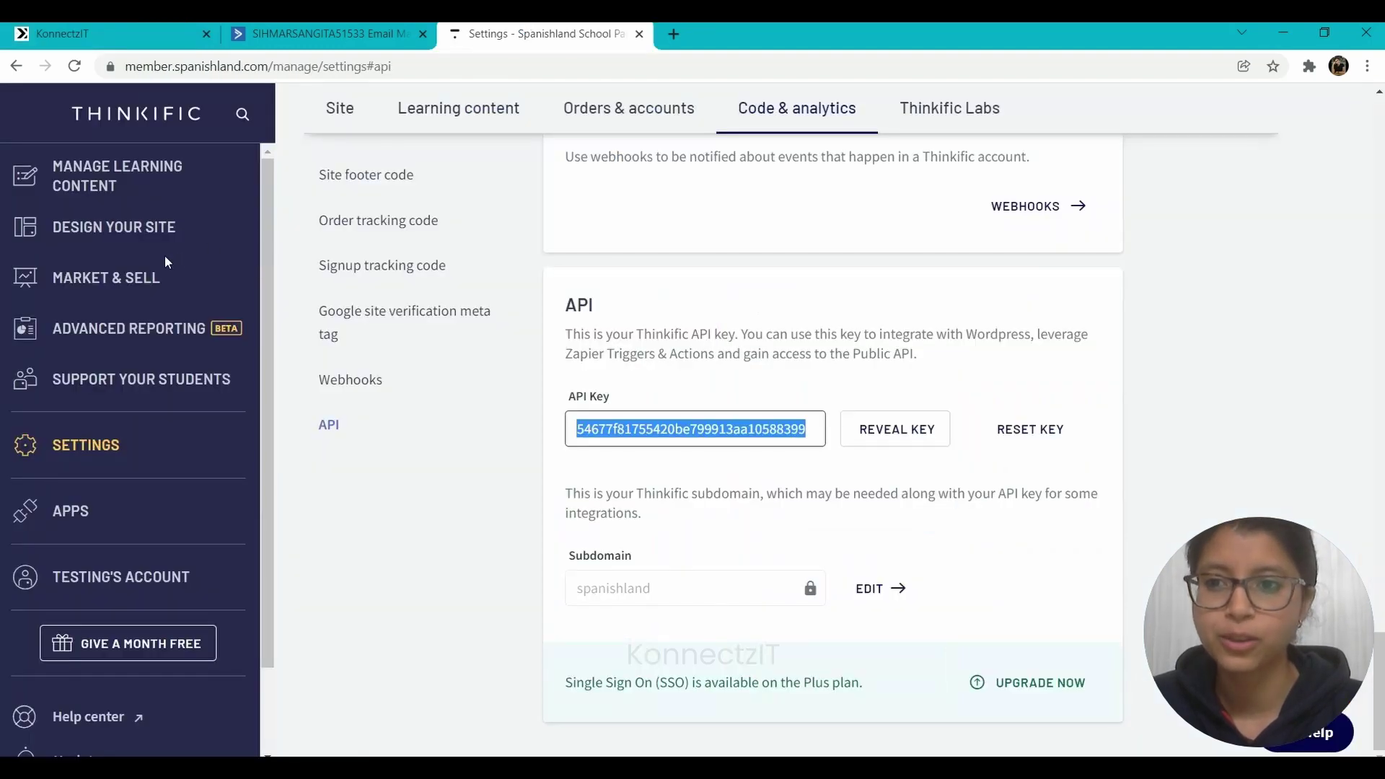
- Check Thinkific's Courses list, then set the Enroll User step's course to 'How To Get Started'
click(103, 184)
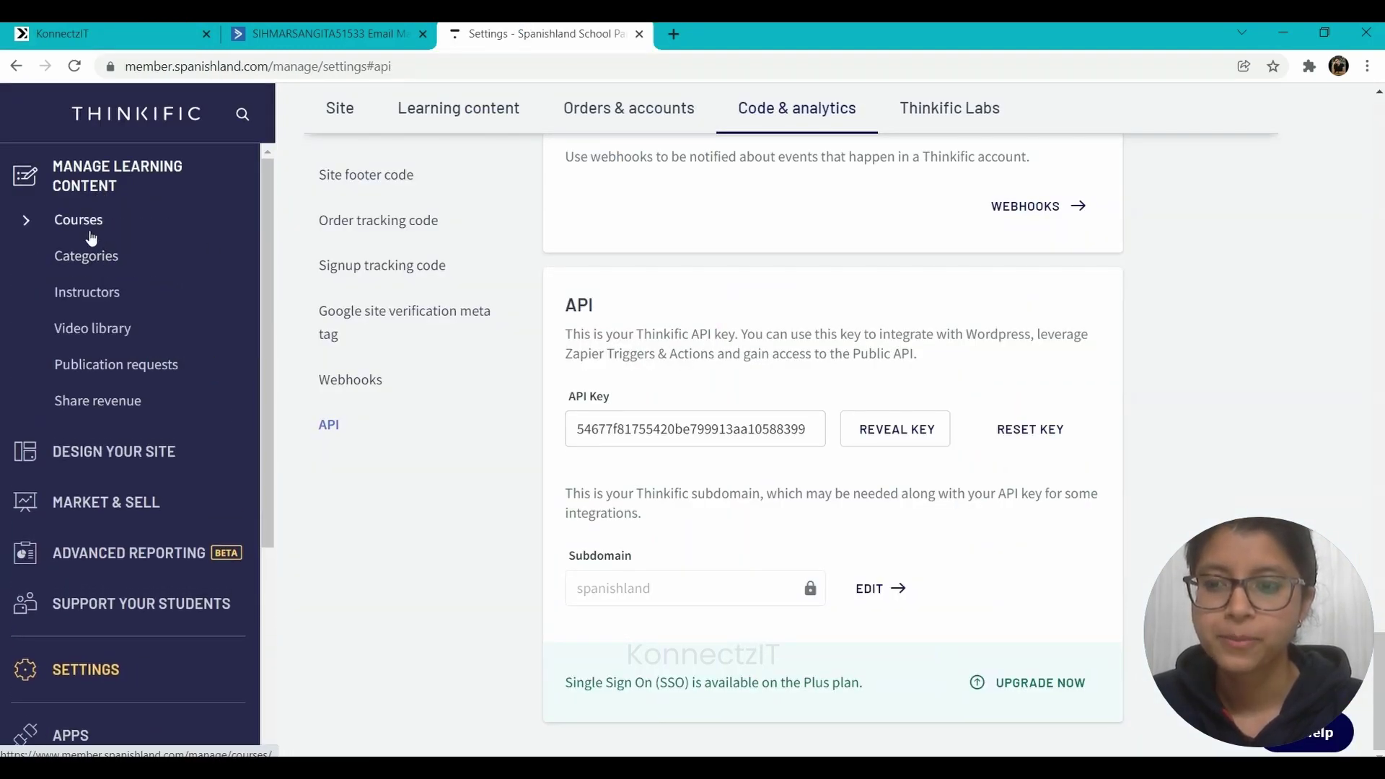
click(90, 235)
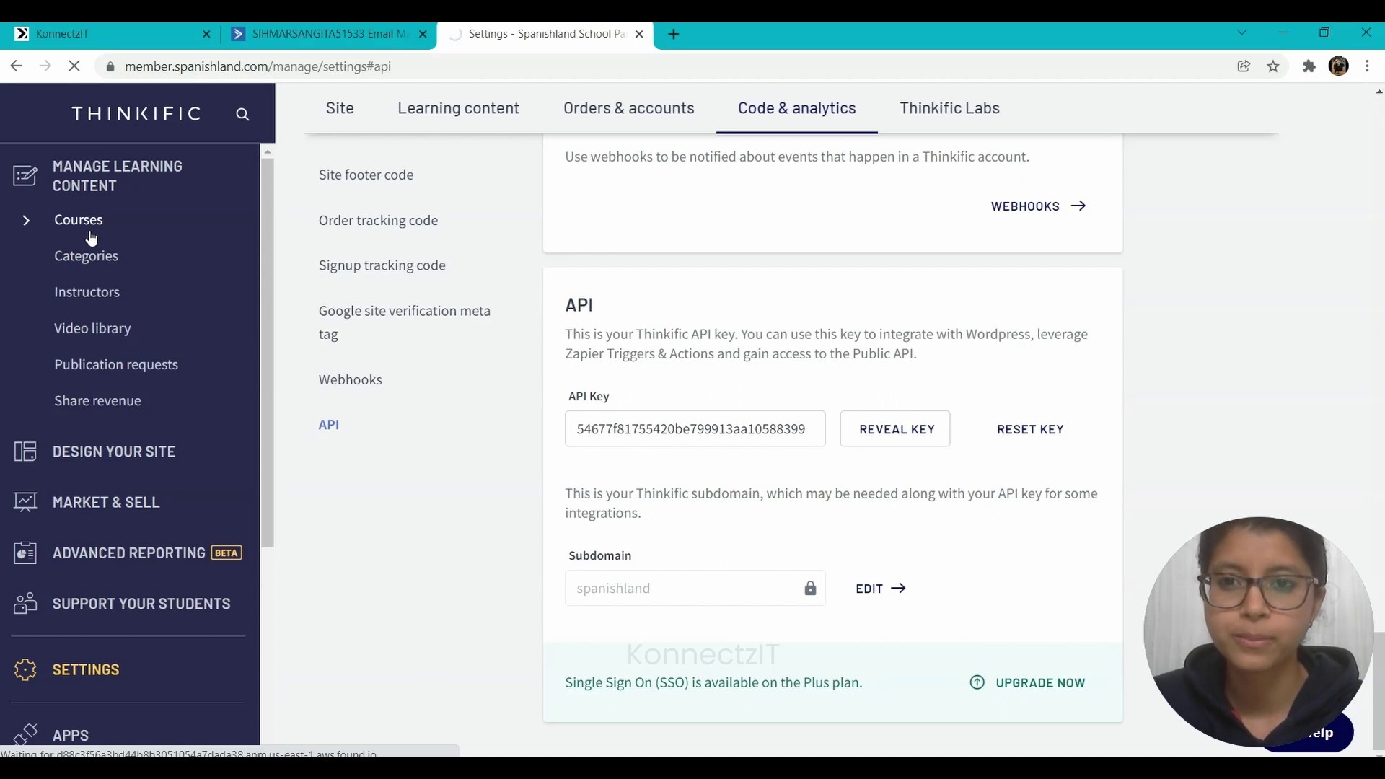
click(126, 28)
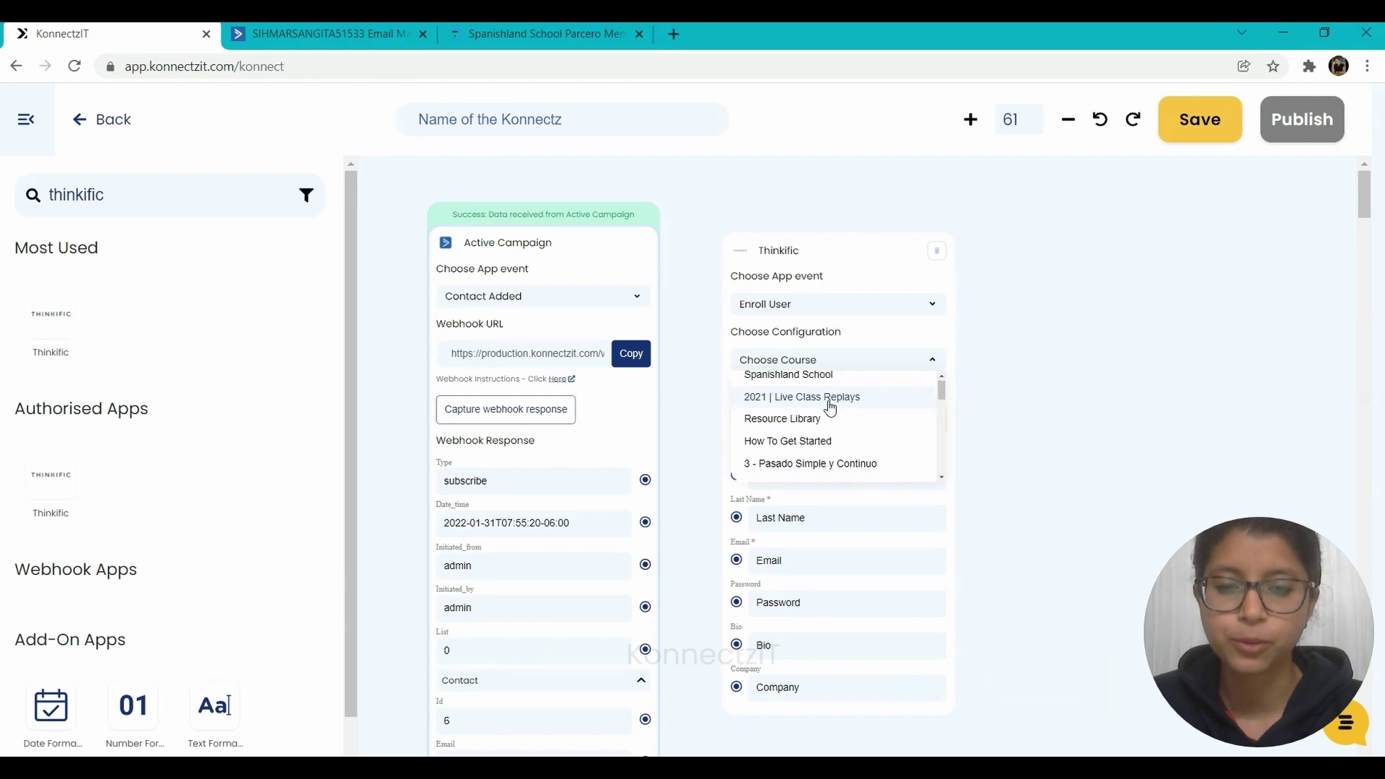
click(816, 447)
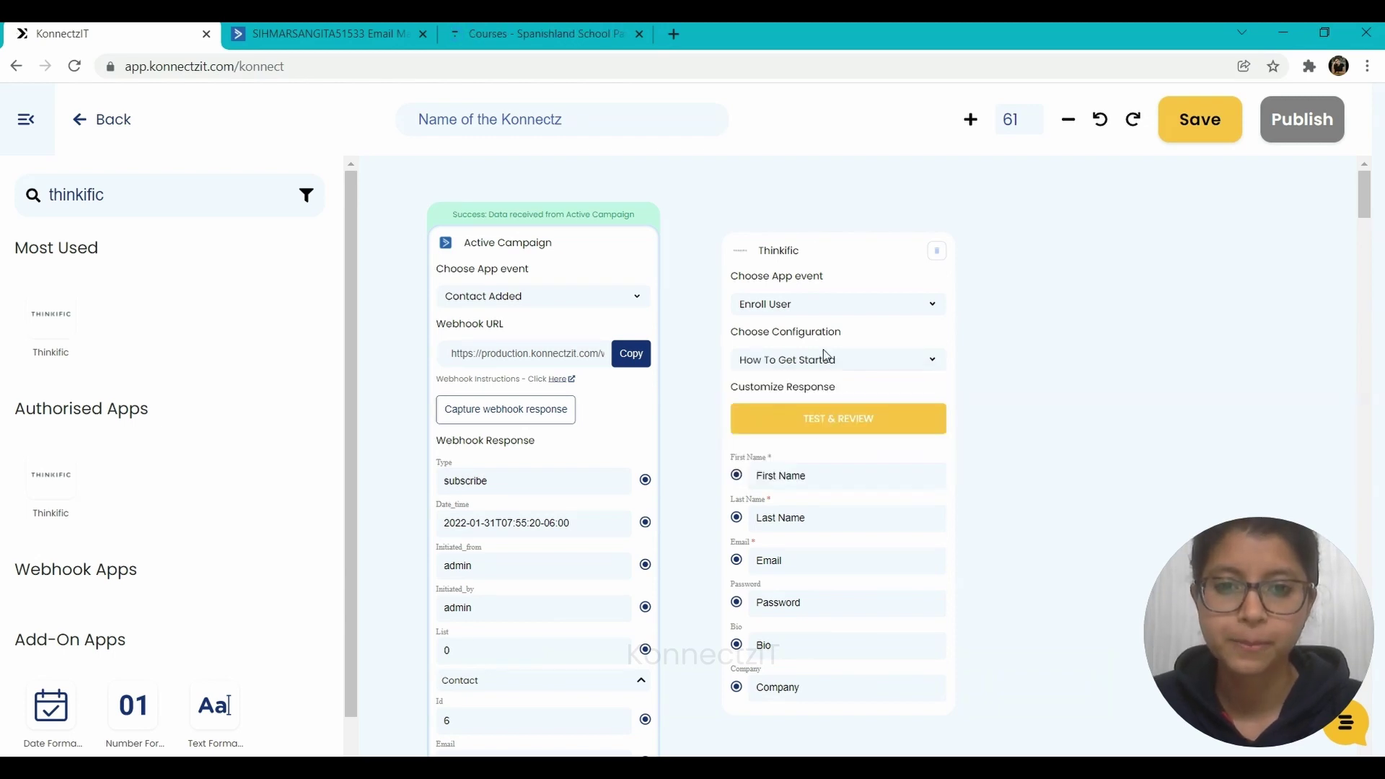
drag(809, 248, 869, 393)
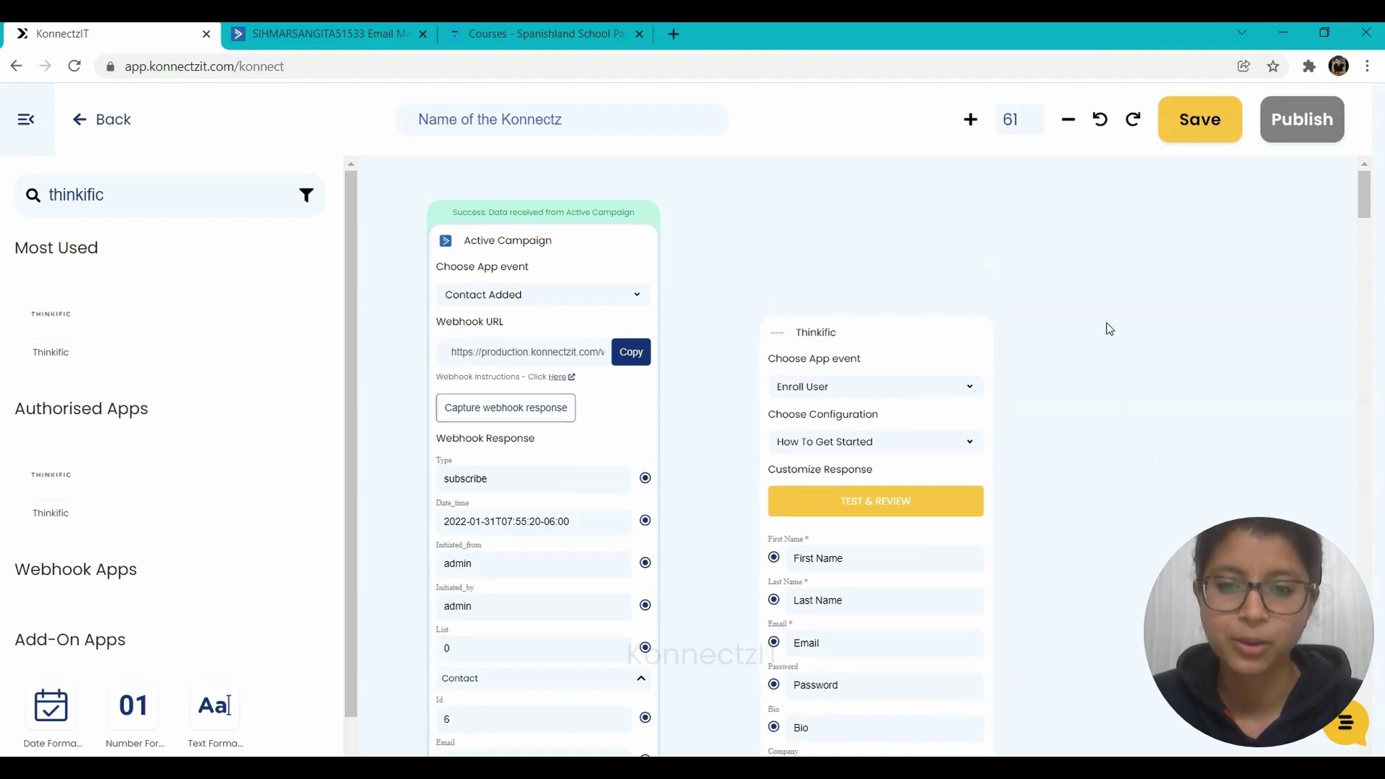
- Map ActiveCampaign's Email, First_name and Last_name to Thinkific's Email, First Name and Last Name
scroll(1107, 328, down, 3)
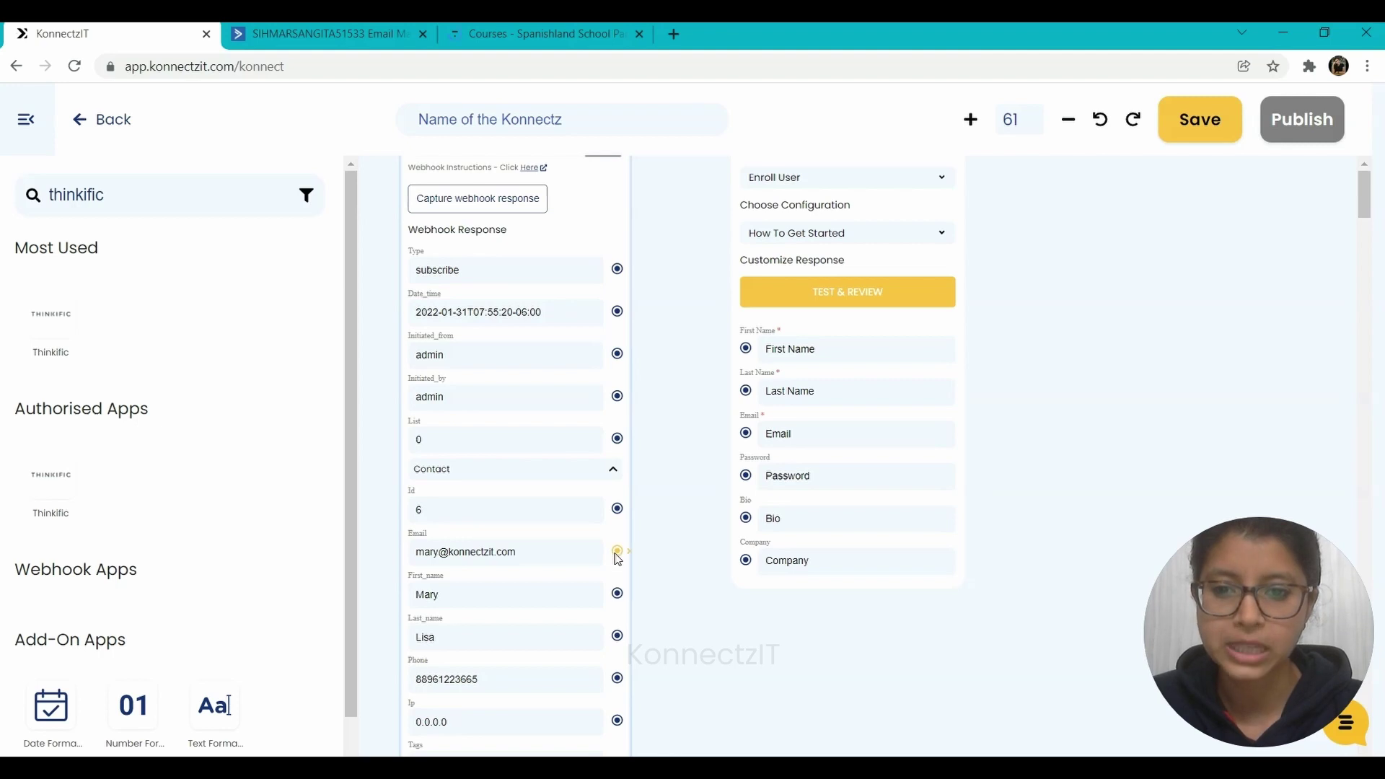
drag(617, 552, 746, 433)
drag(618, 594, 746, 351)
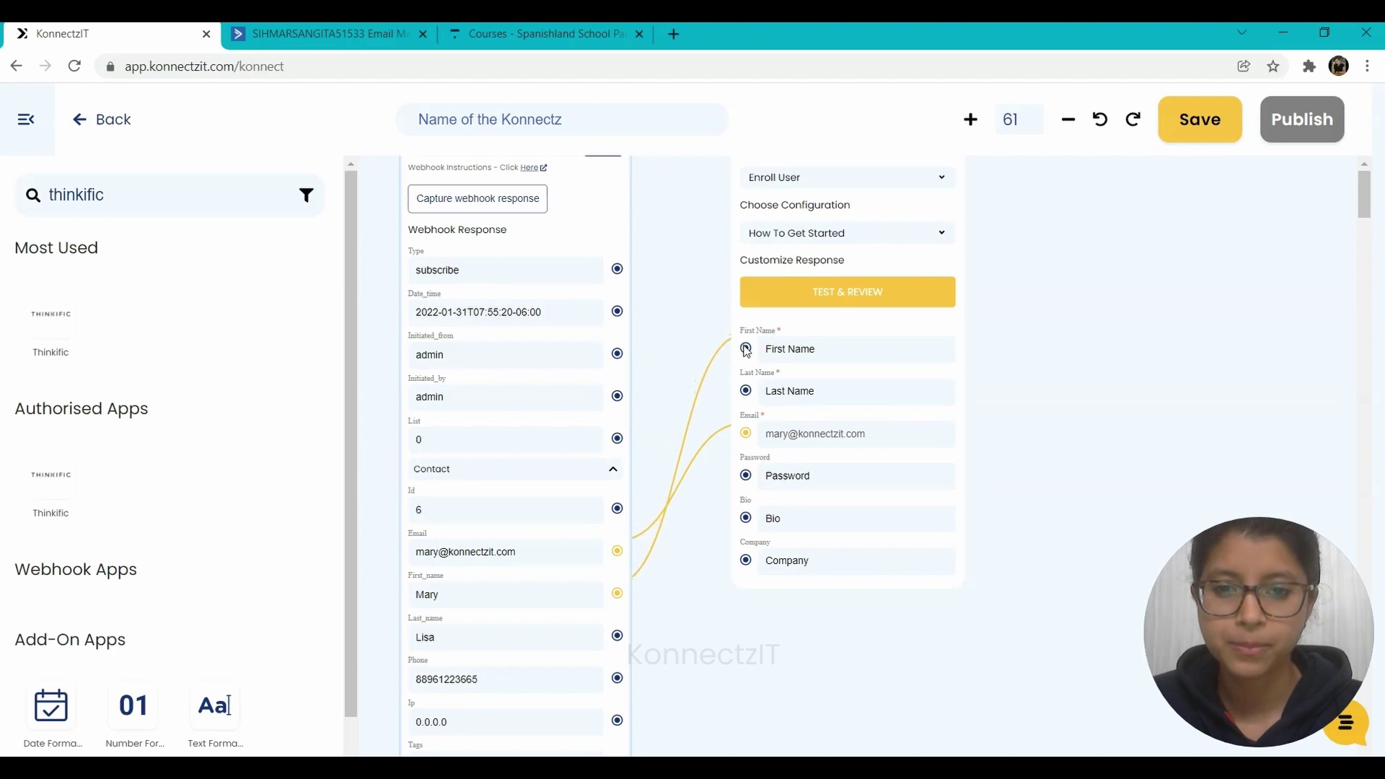
drag(618, 641, 749, 397)
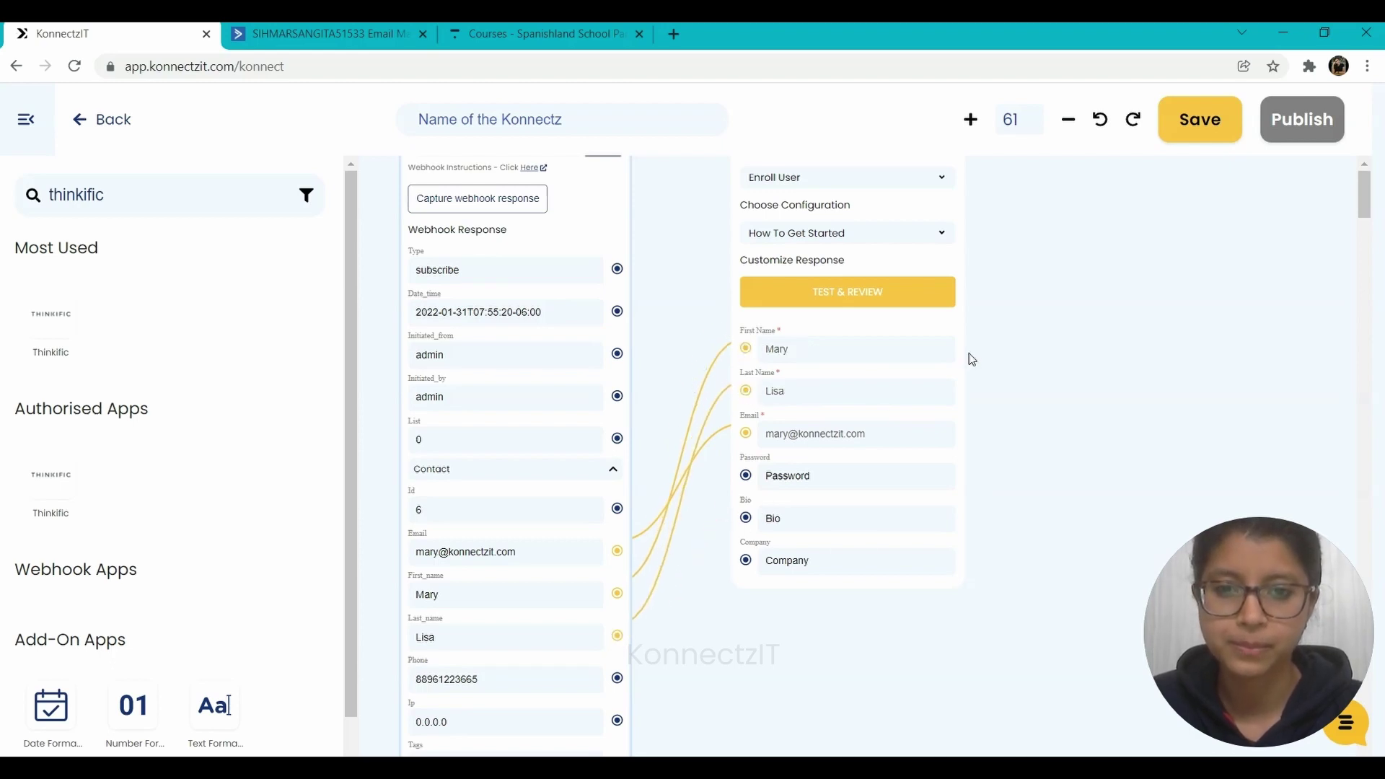
drag(1013, 337, 1039, 563)
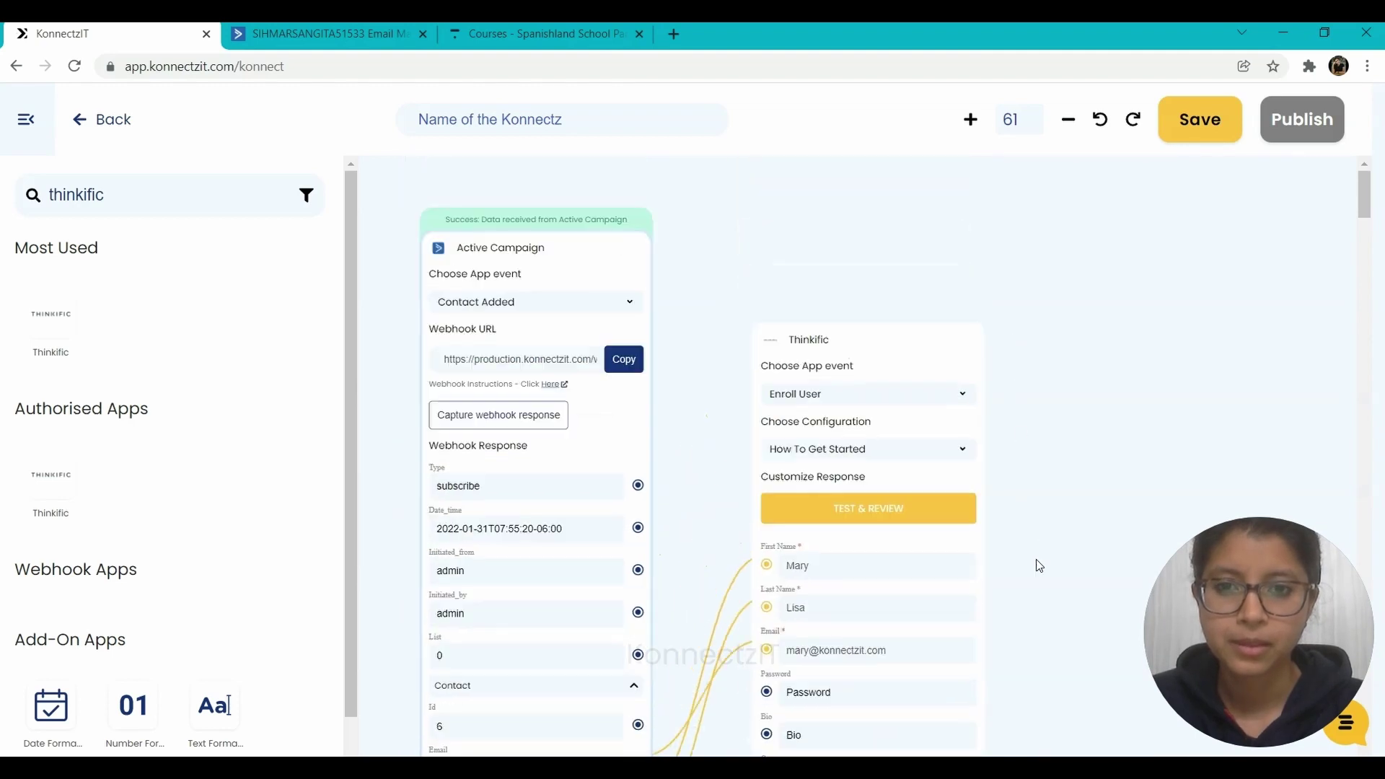
- Send test data to Thinkific, publish the workflow, and confirm it shows as active on Home
click(856, 526)
drag(1092, 418, 1064, 396)
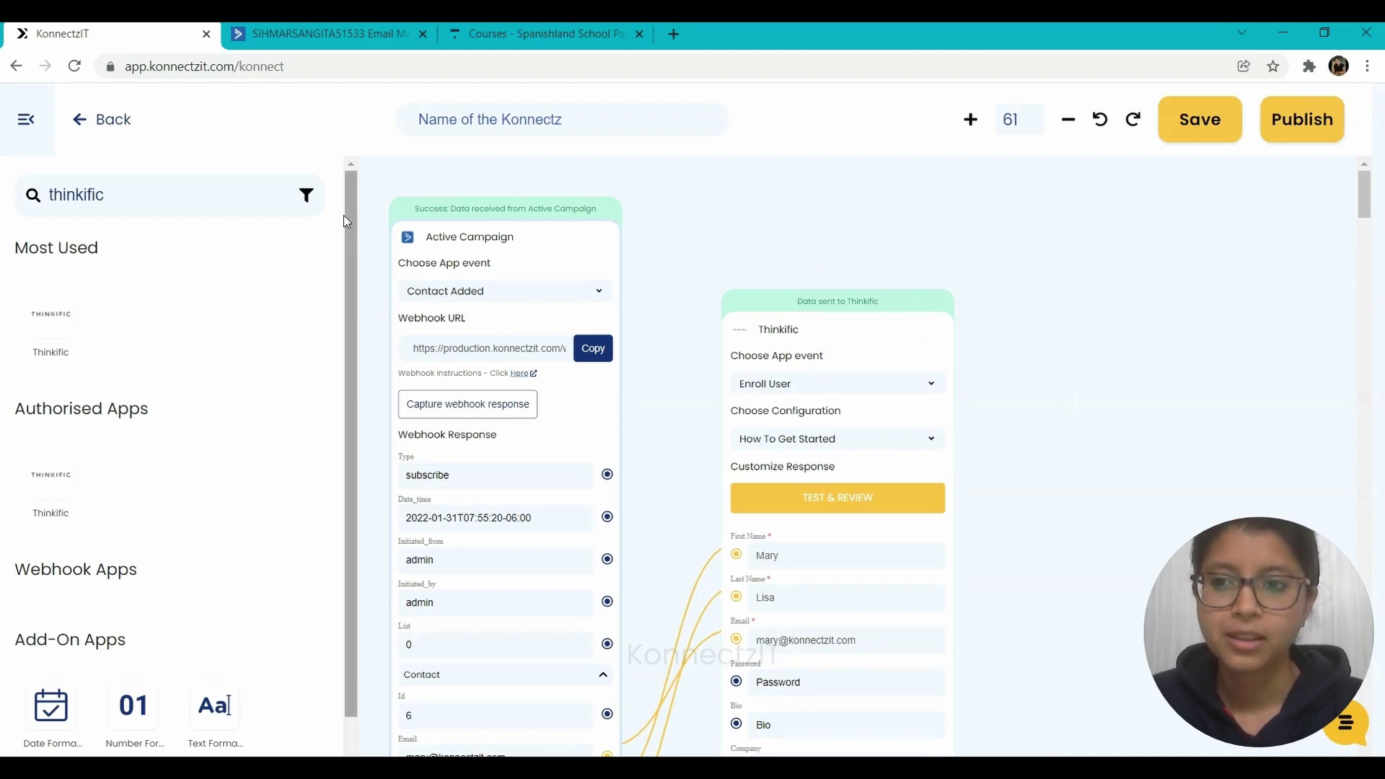
click(26, 119)
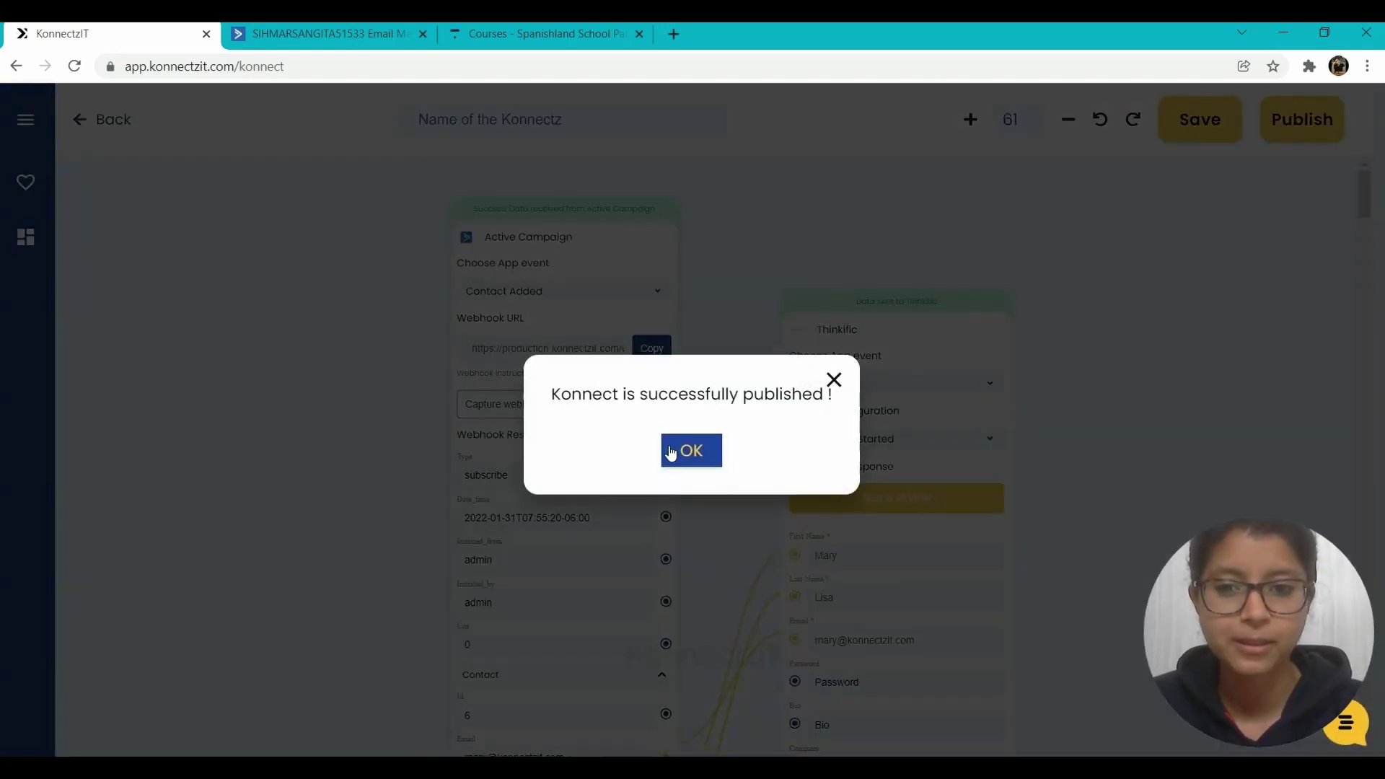
click(691, 450)
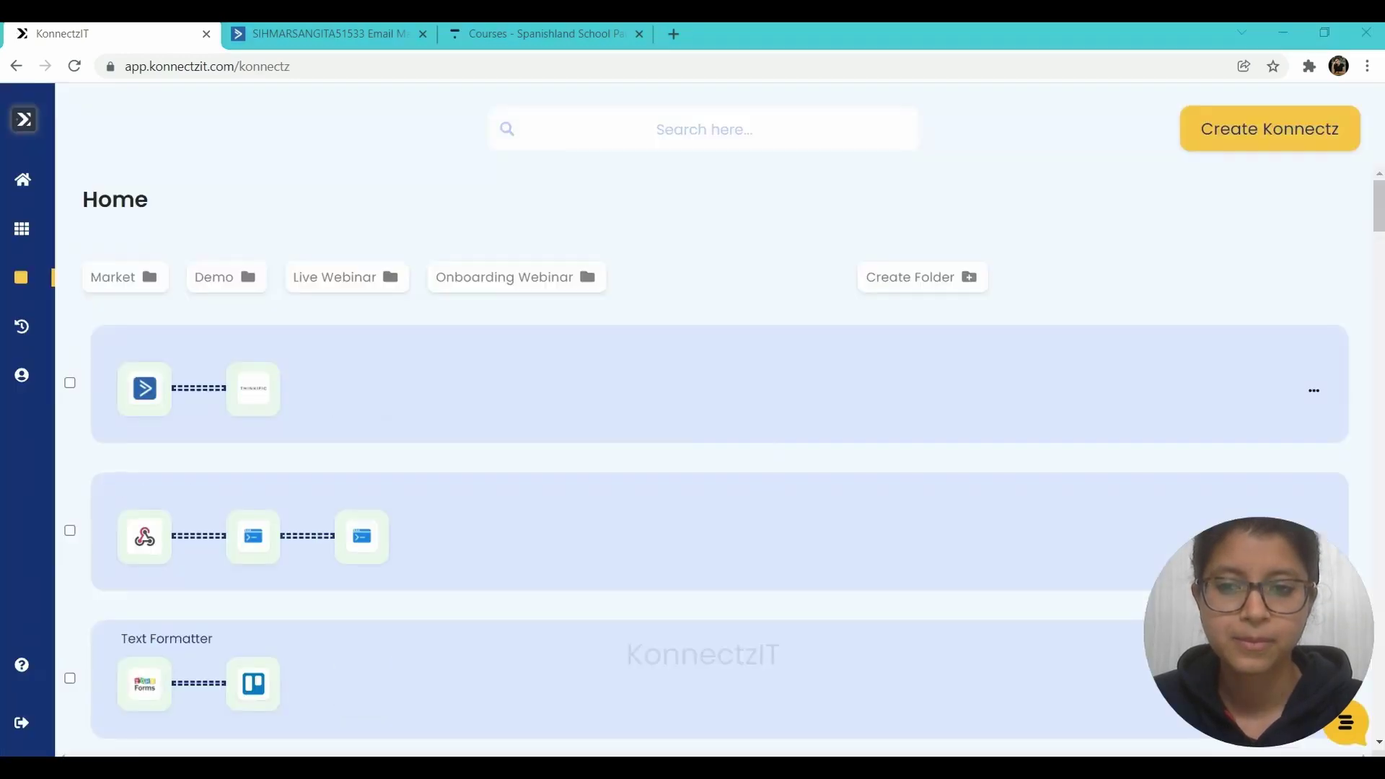
click(647, 387)
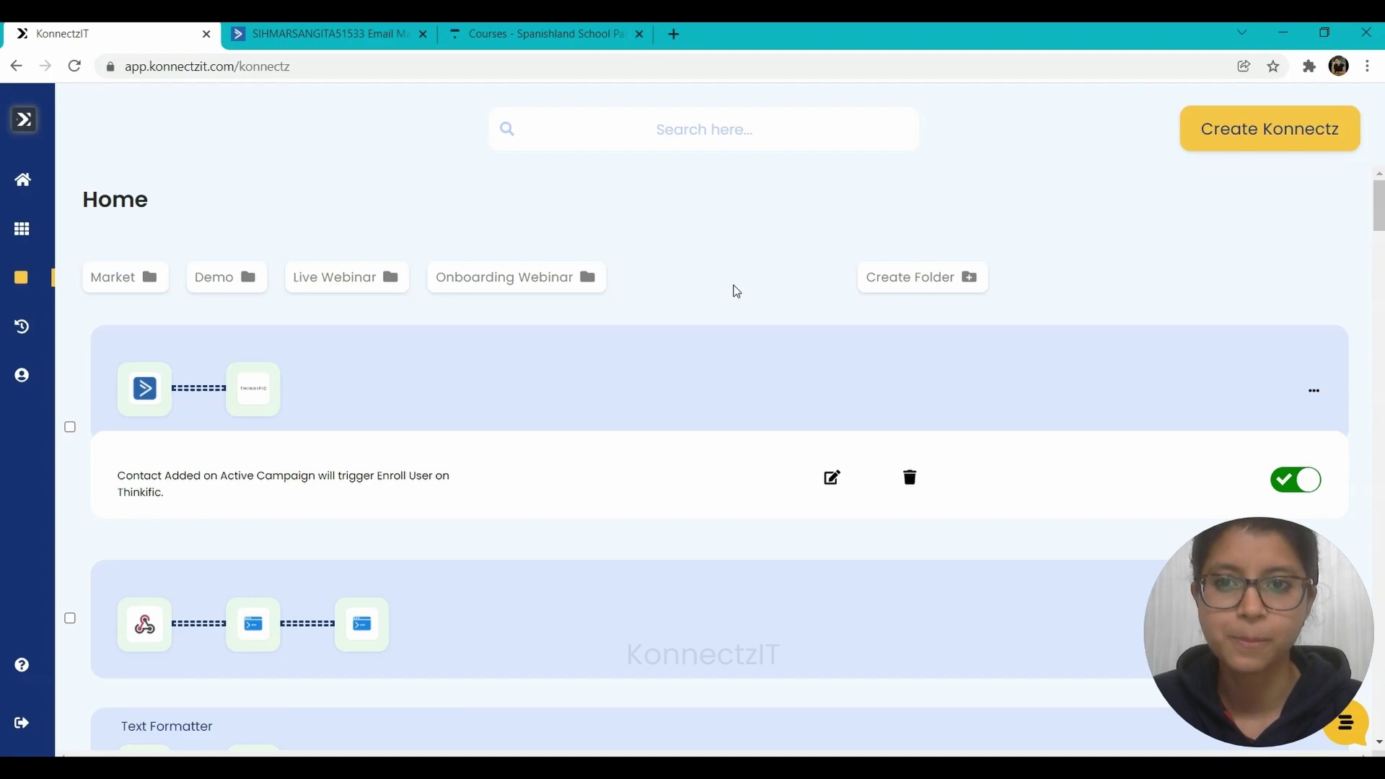
click(533, 29)
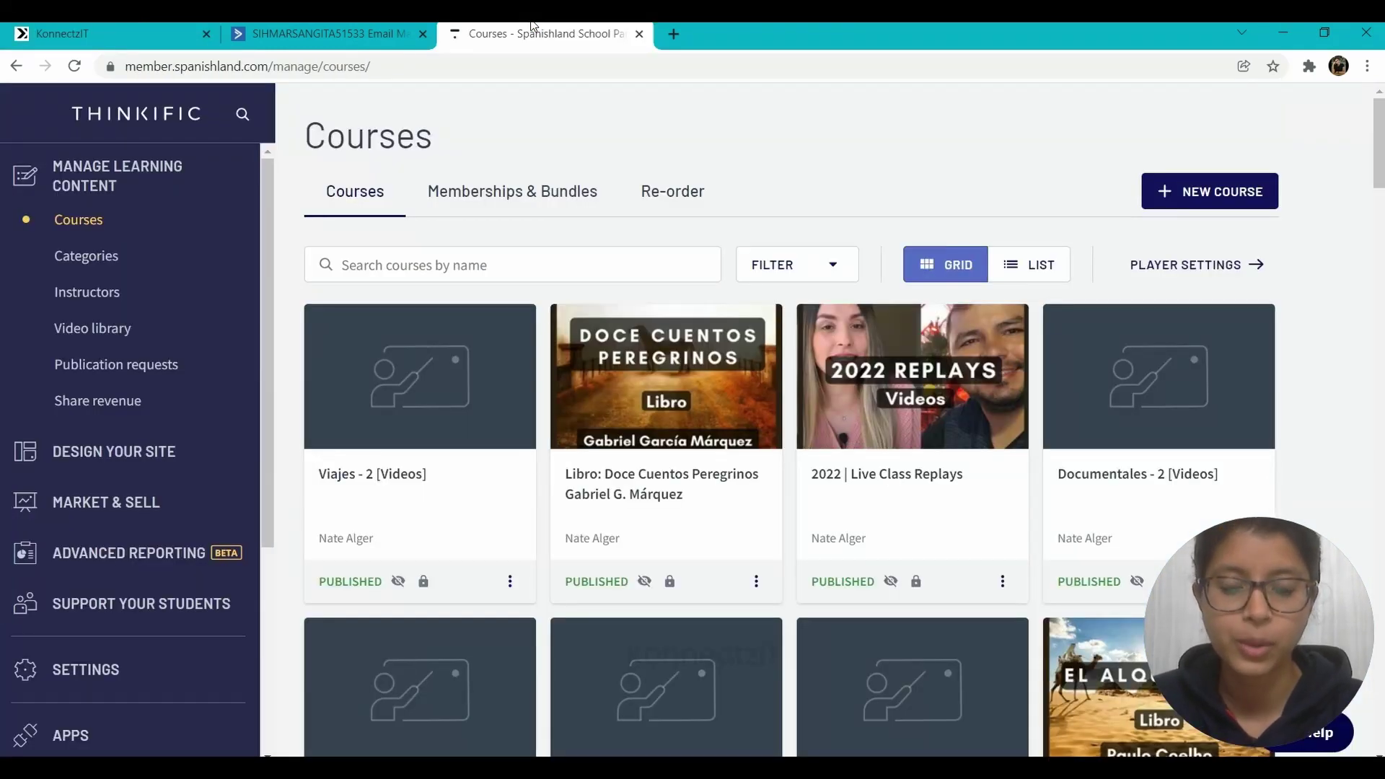
- Verify in Thinkific's Users list that the earlier test user is enrolled in How To Get Started
click(339, 29)
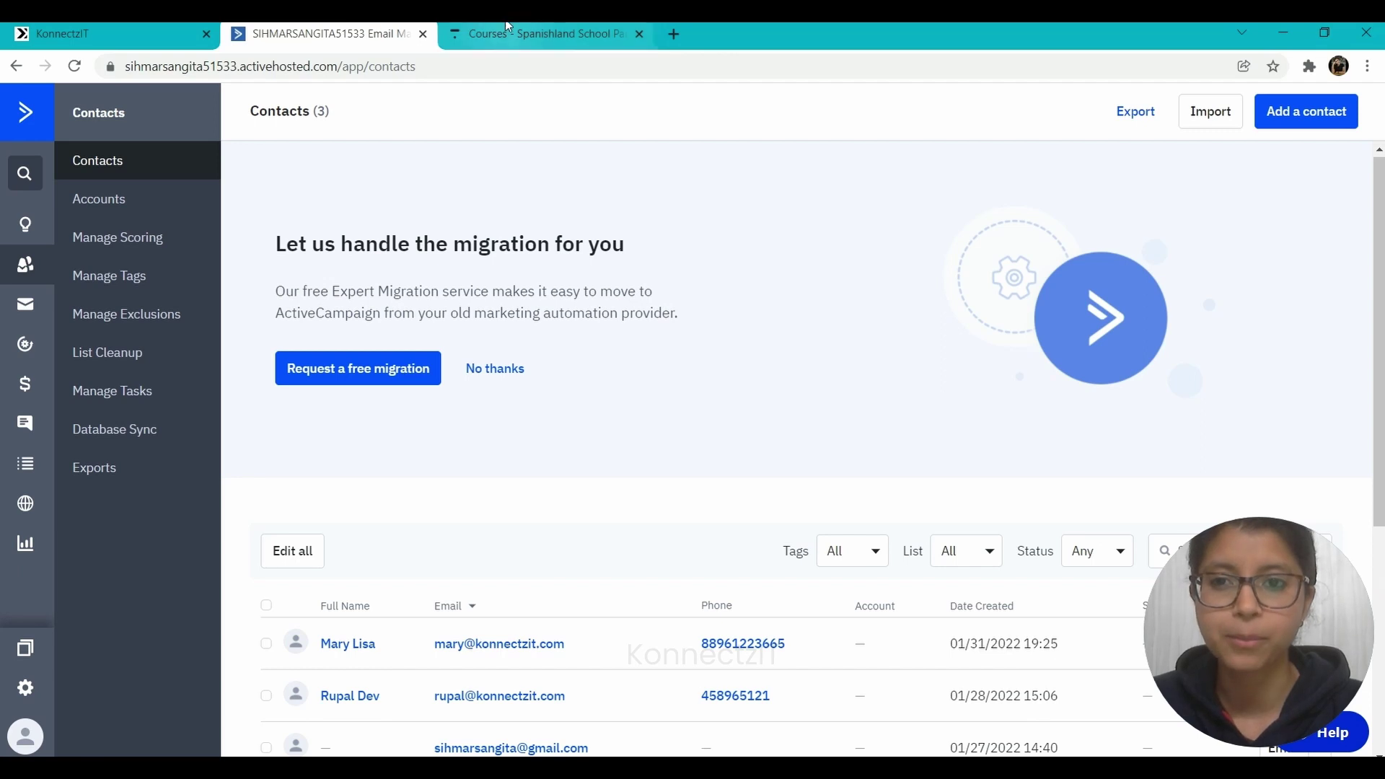
click(537, 33)
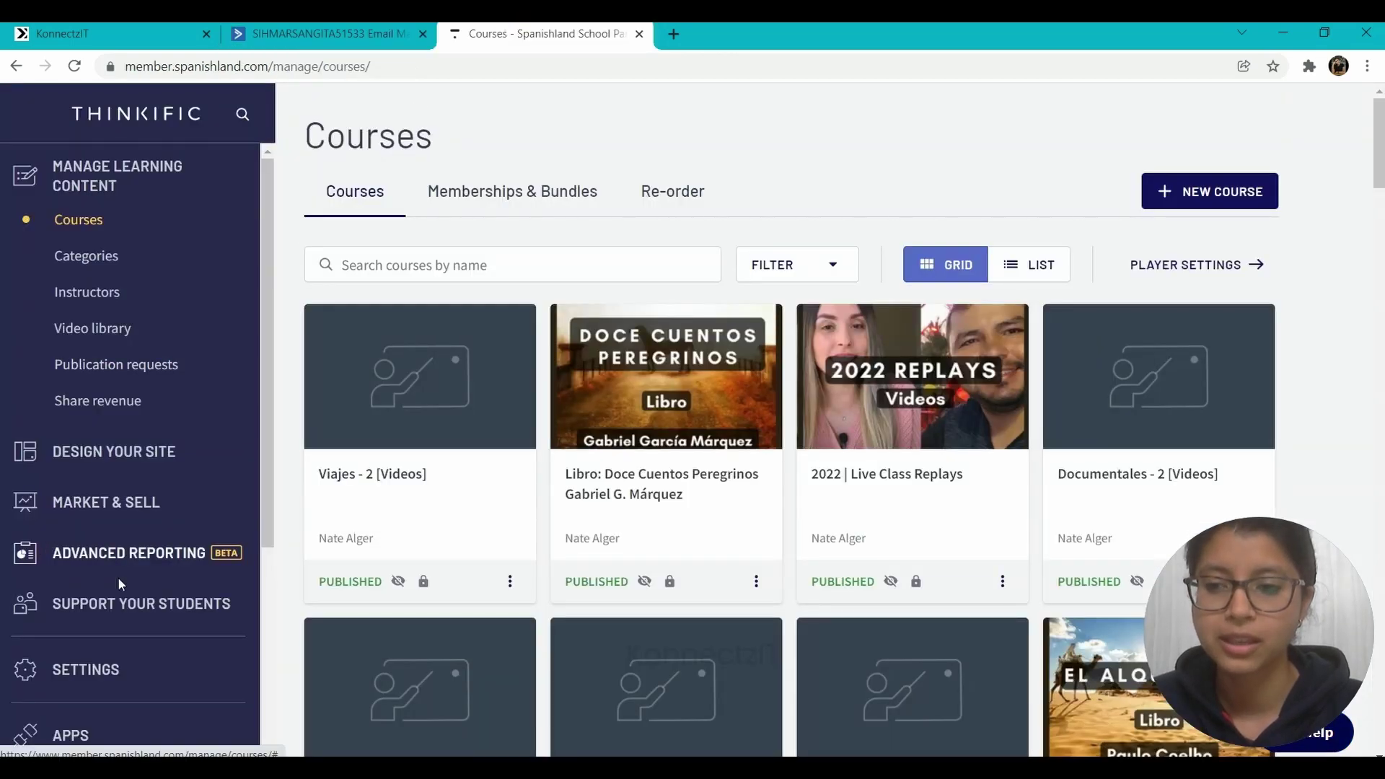
click(124, 604)
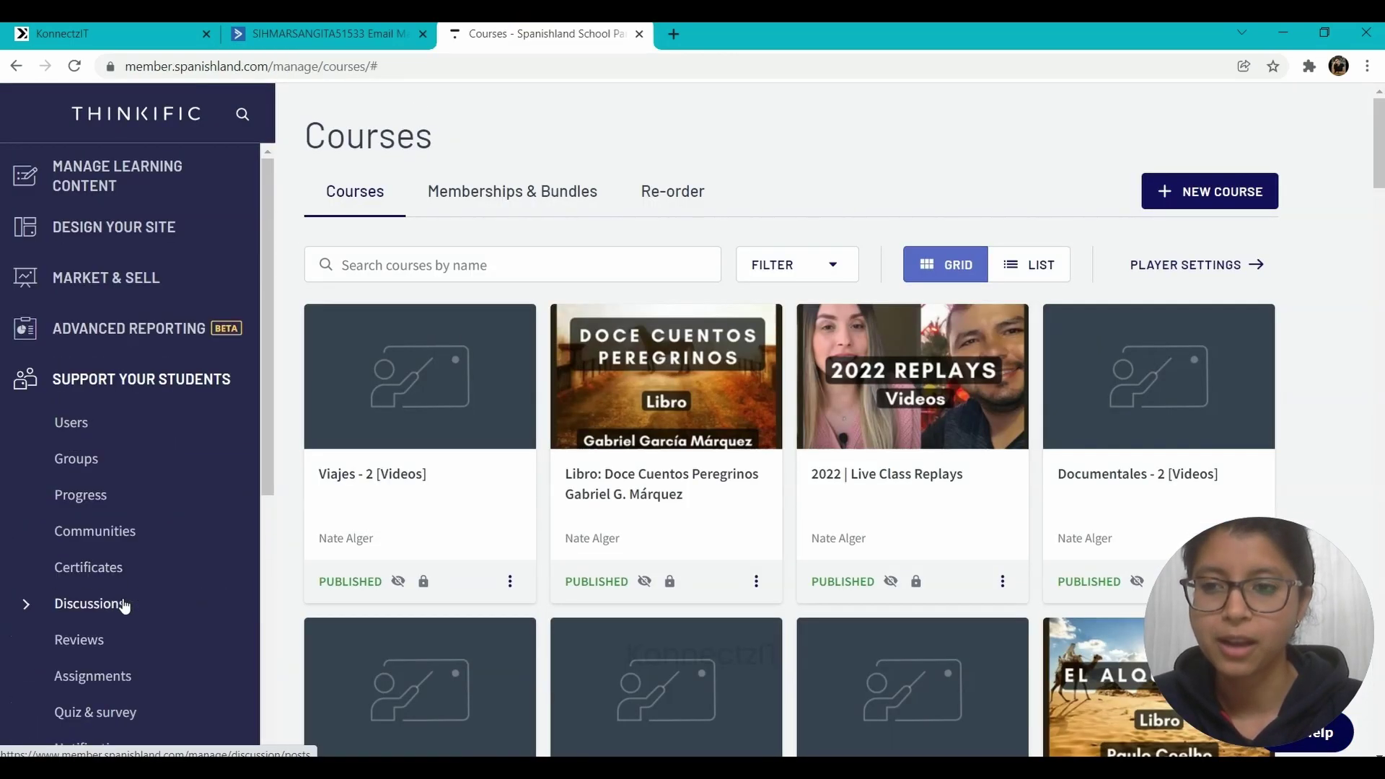
click(72, 423)
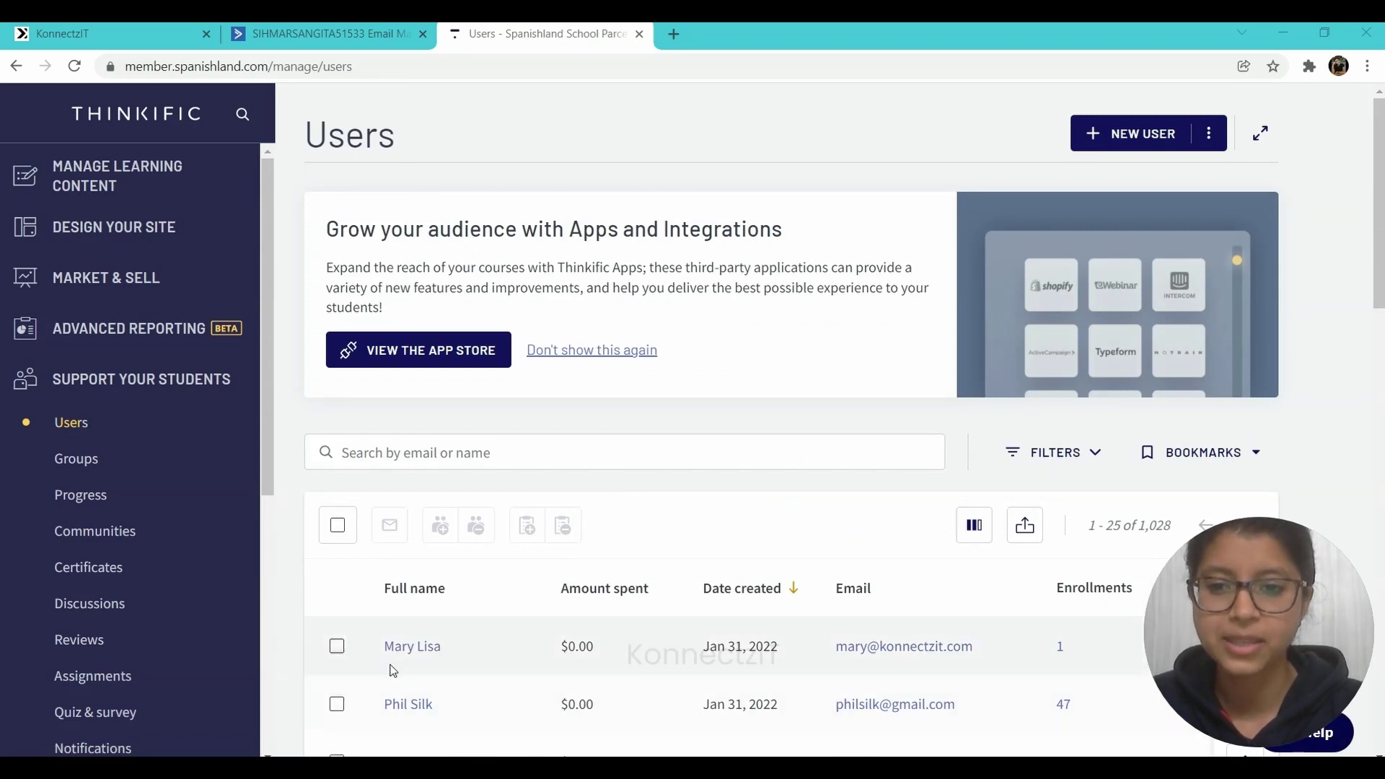
click(411, 647)
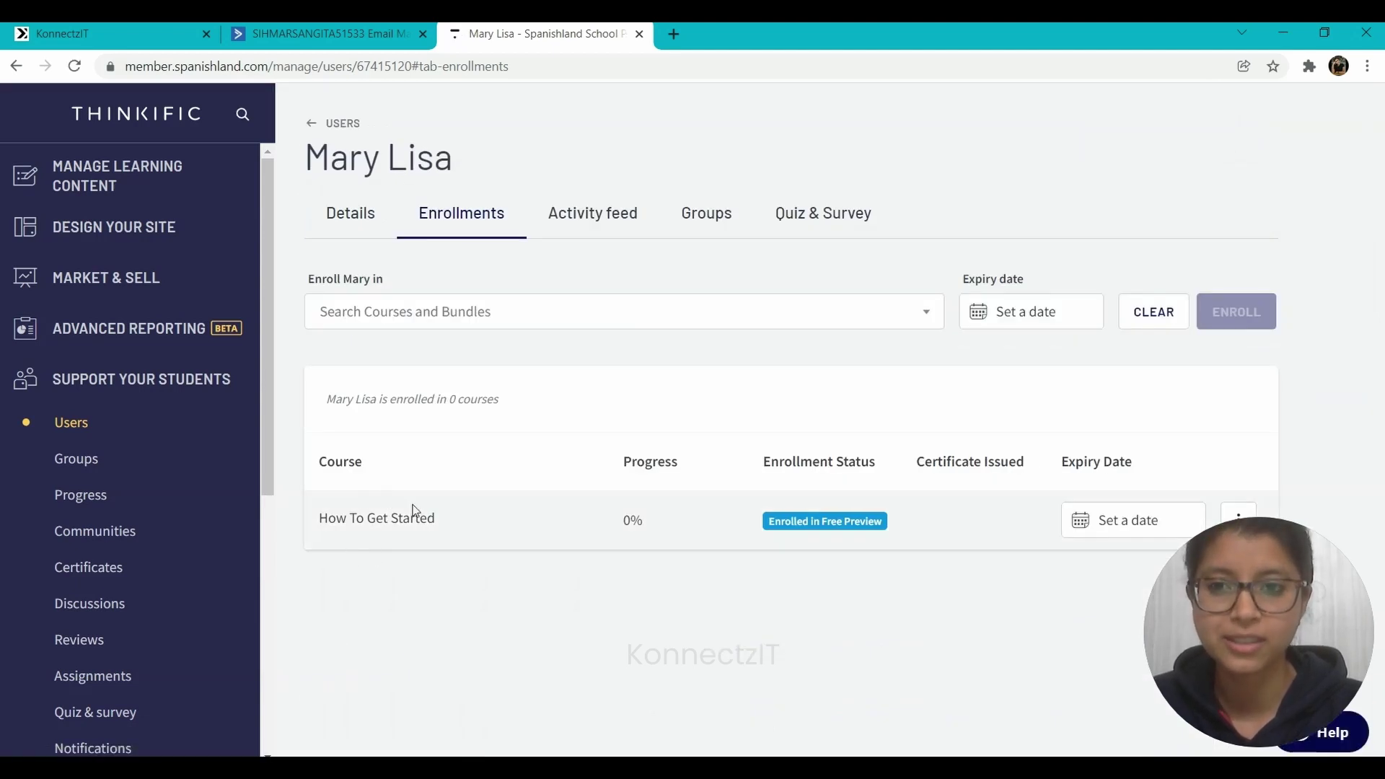
click(190, 28)
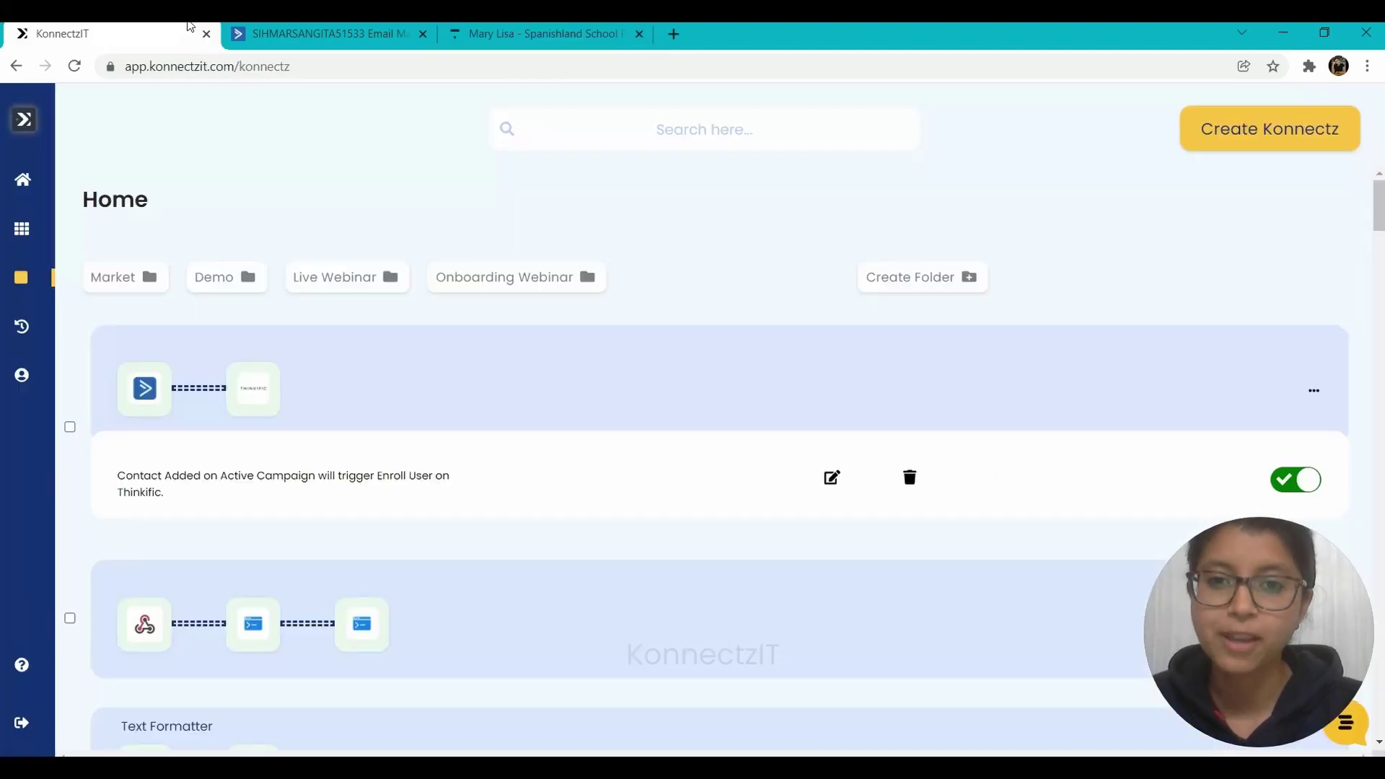
- Start a new ActiveCampaign contact and enter its first name, last name, e-mail and phone number
click(315, 29)
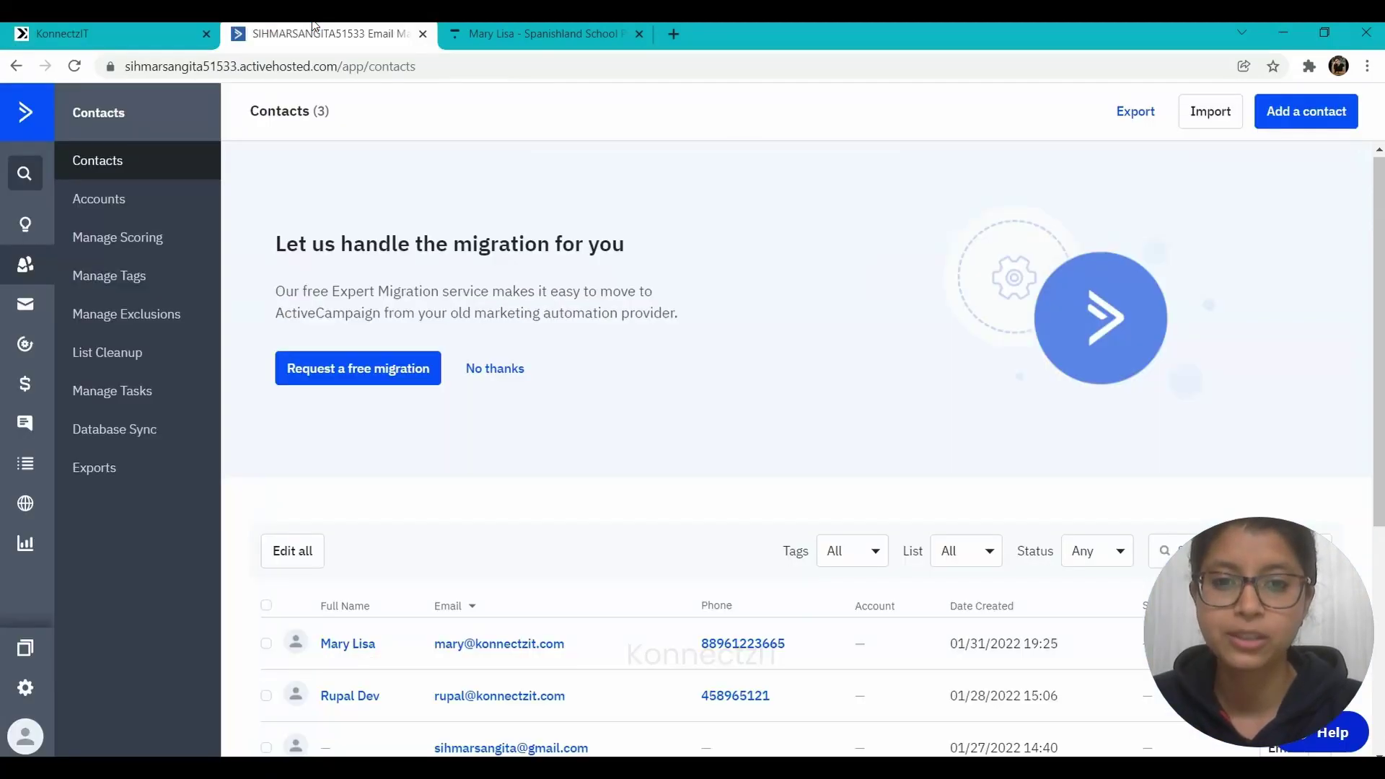
click(1301, 113)
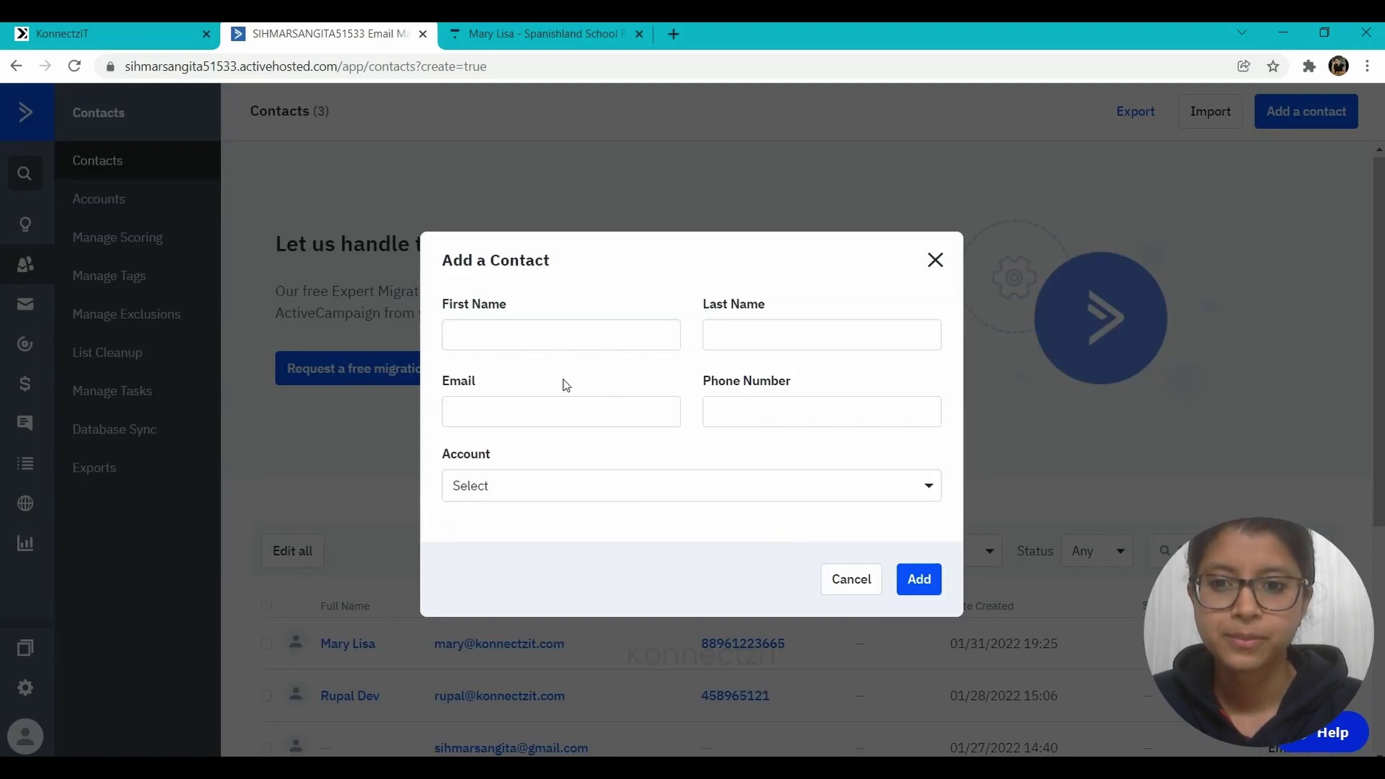
click(541, 338)
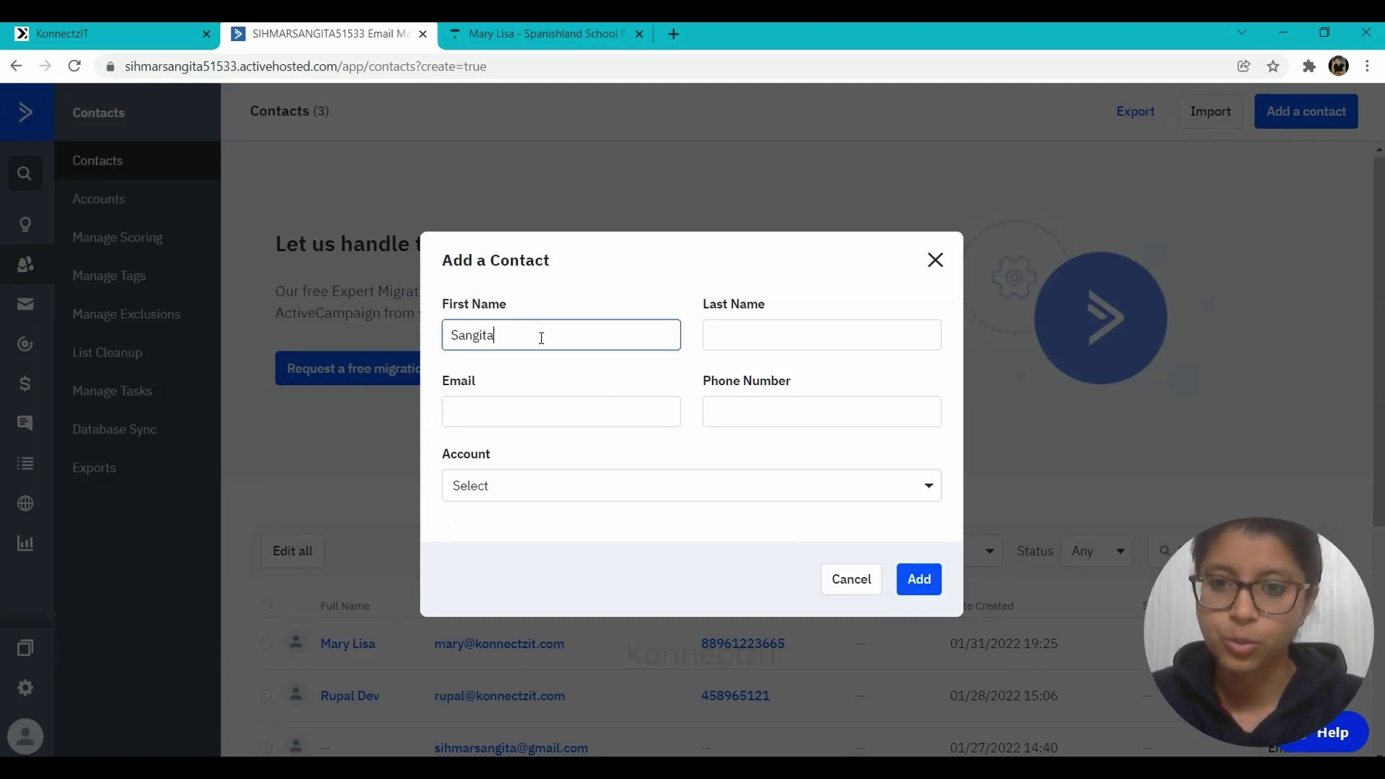
key(Tab)
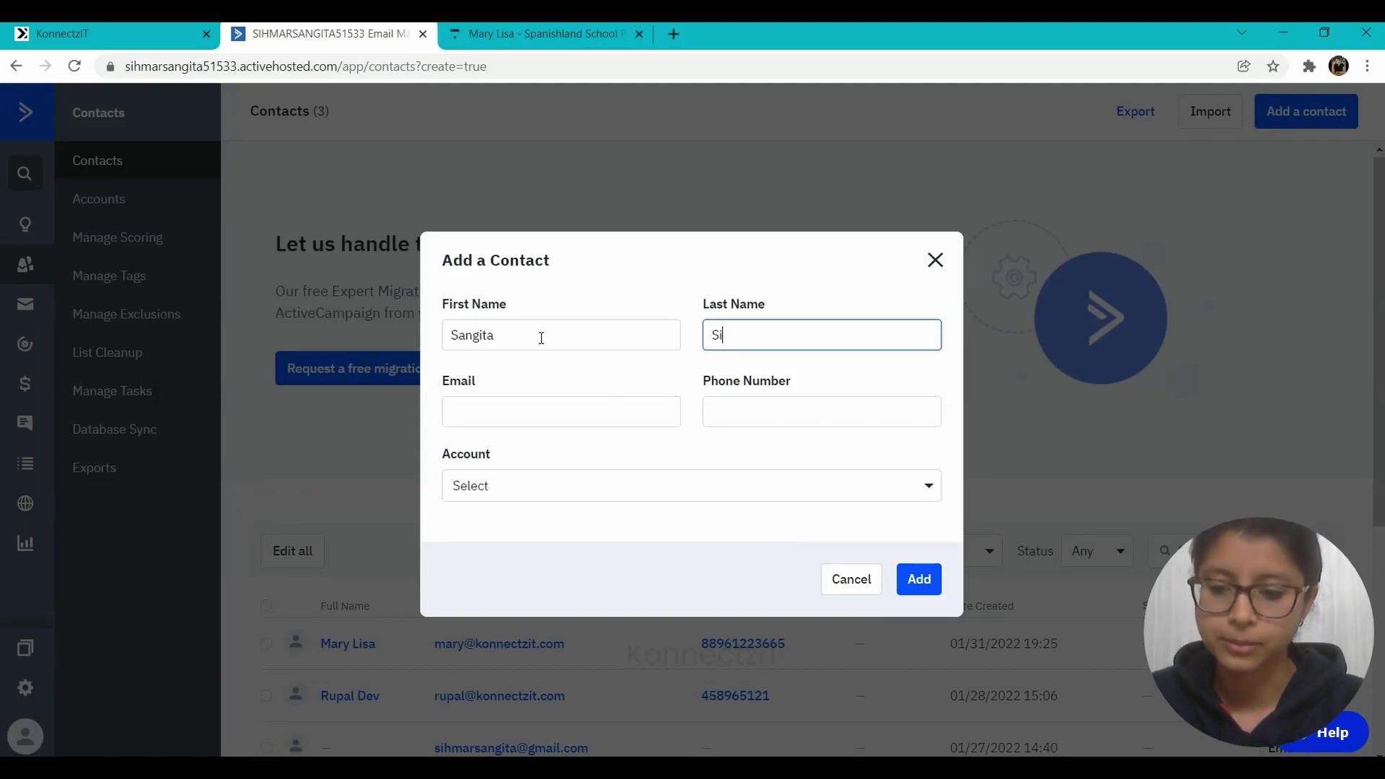
key(Tab)
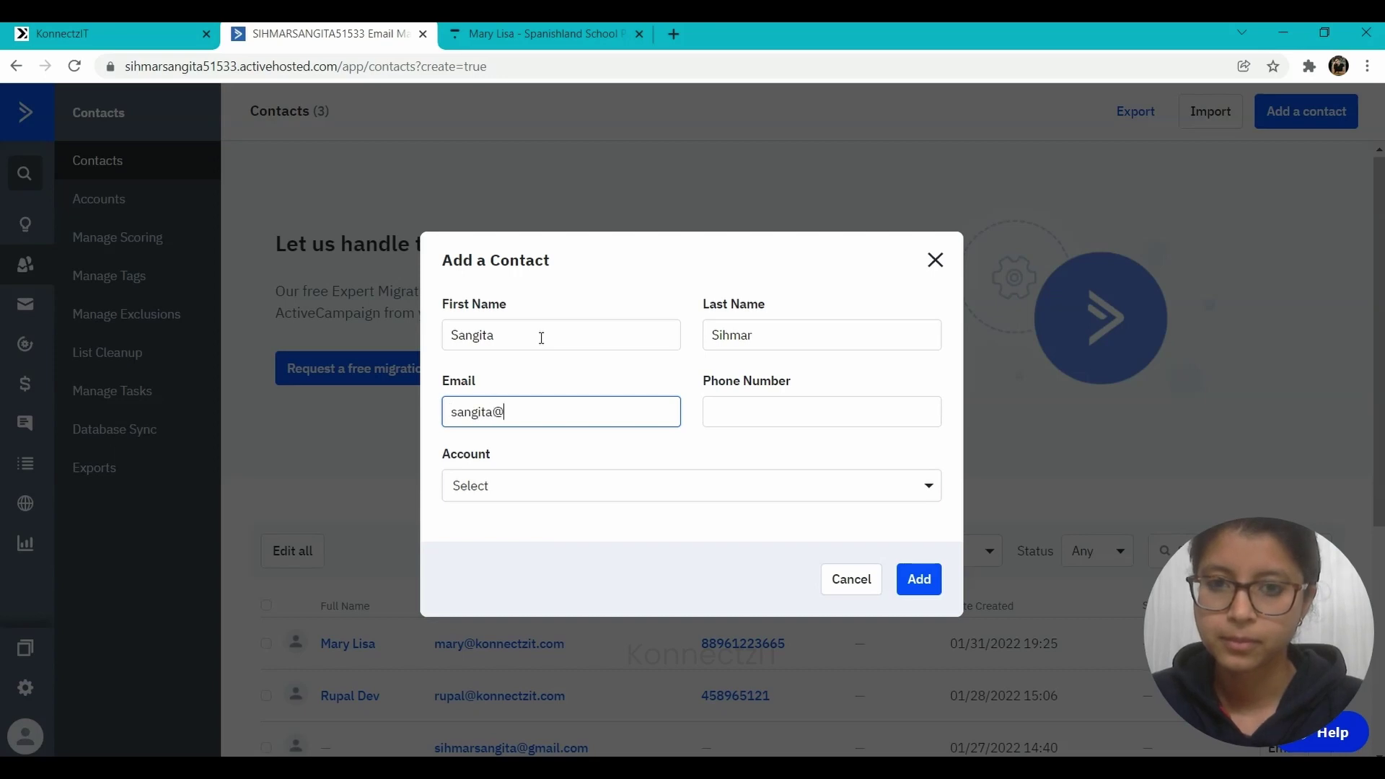
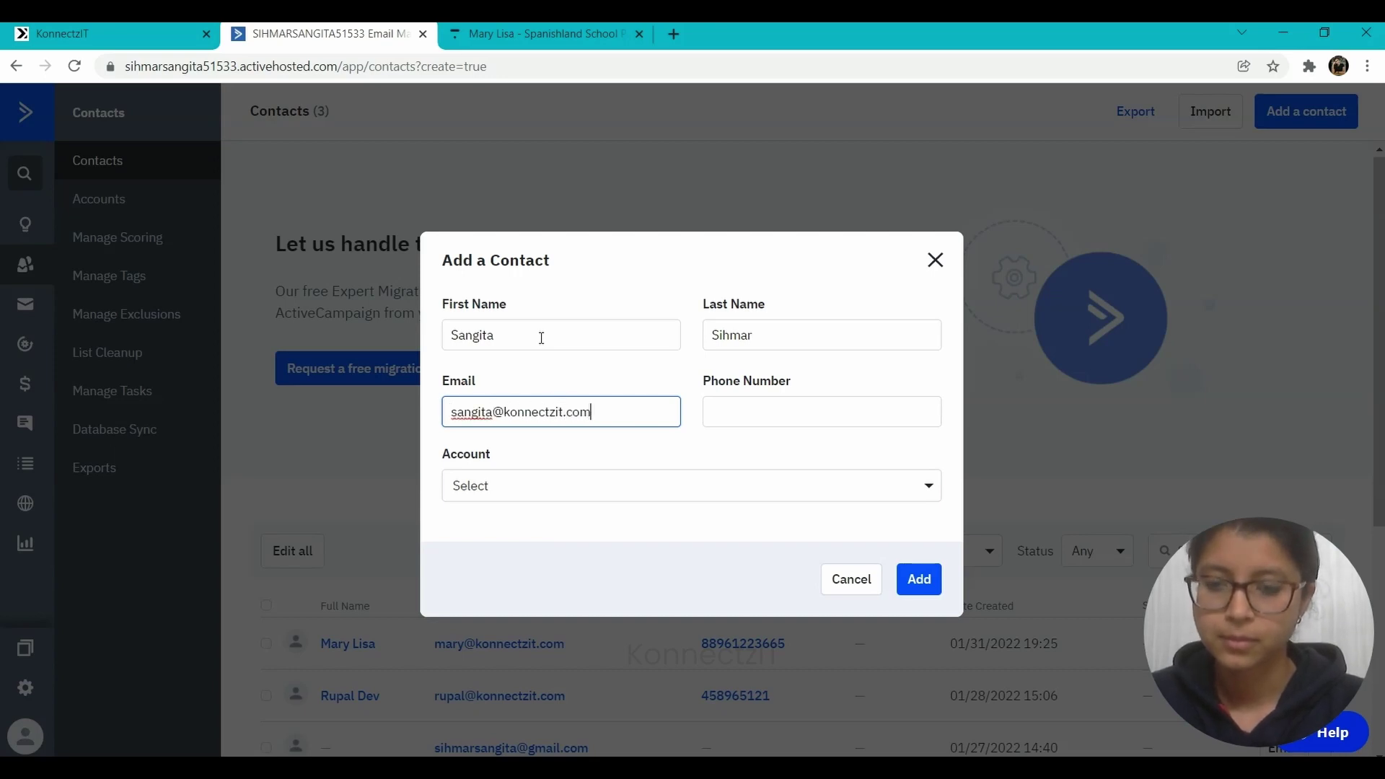
click(794, 406)
text(78569)
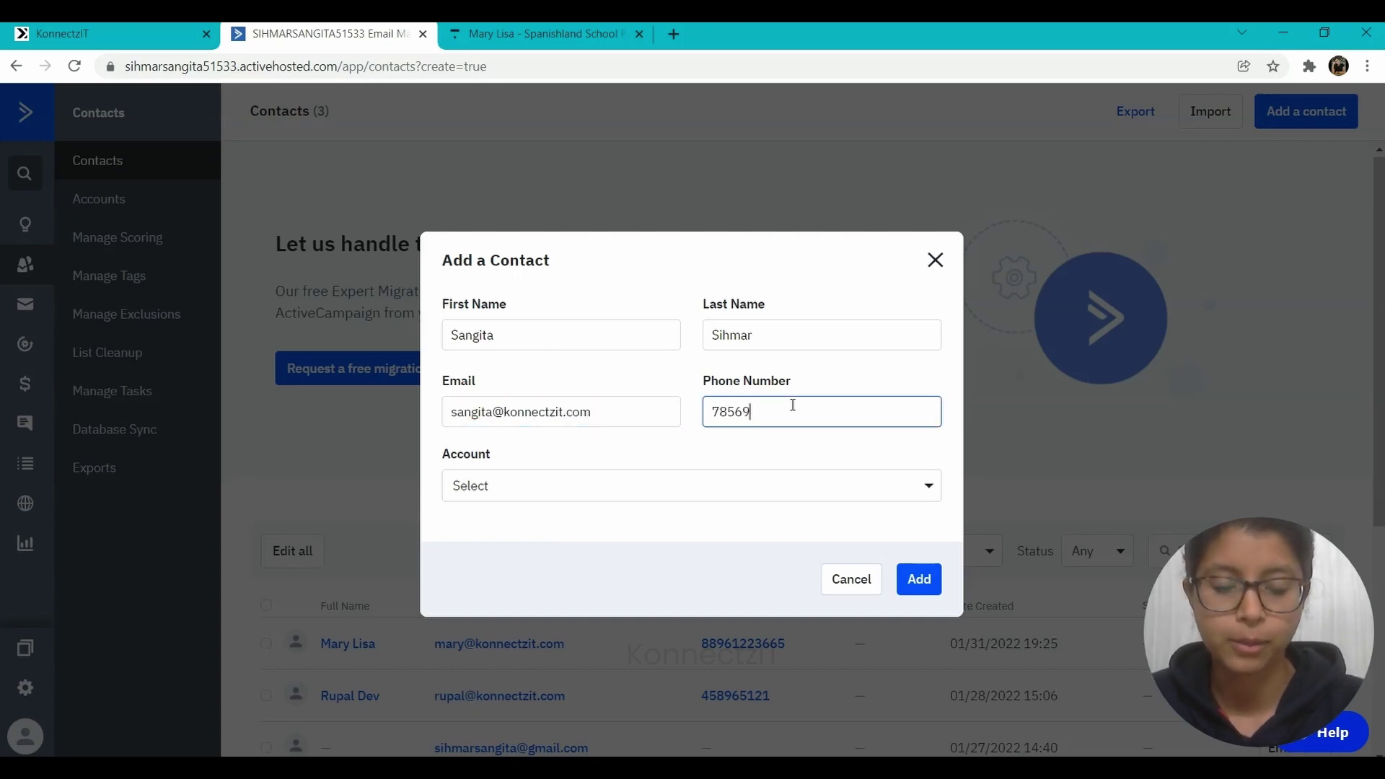
- Save the contact with the KonnectzIT Demo list kept selected, bringing the total to 4
click(917, 584)
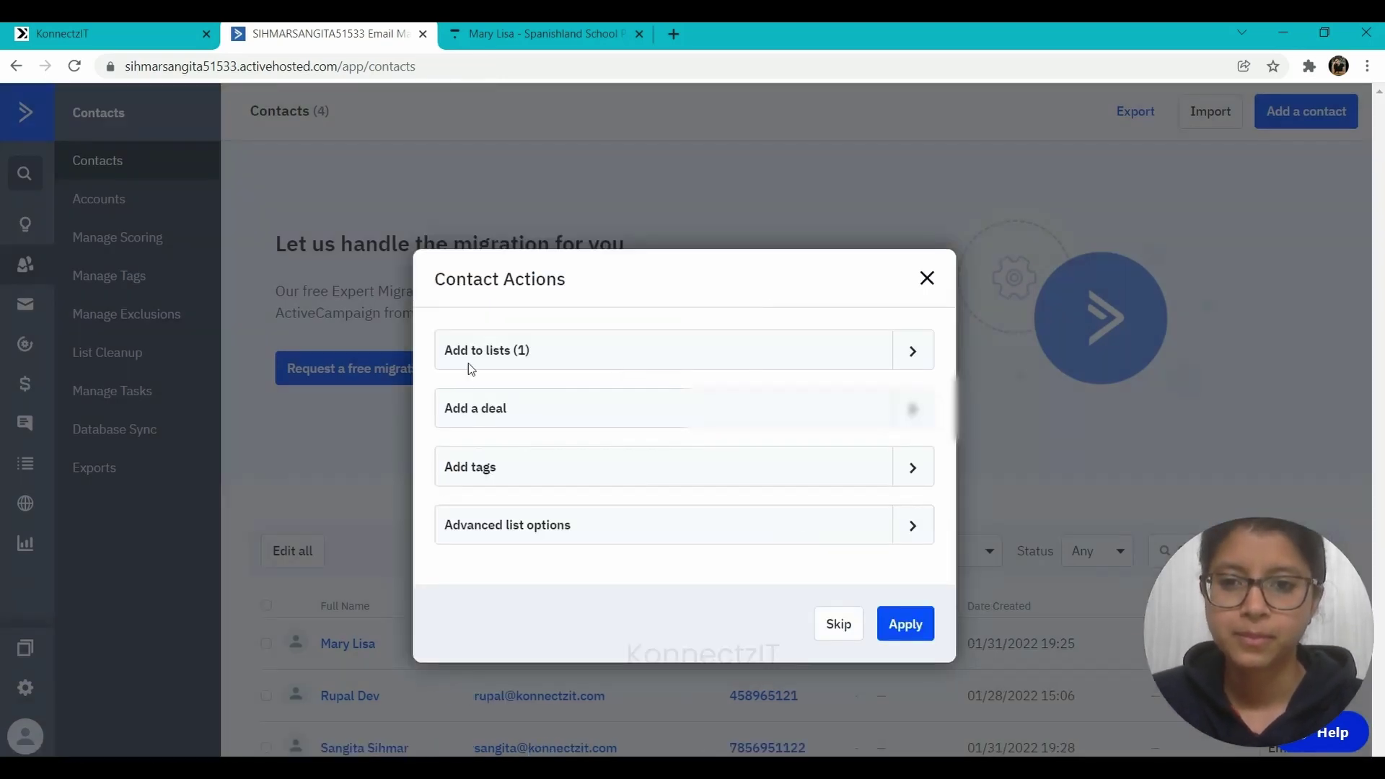
click(470, 353)
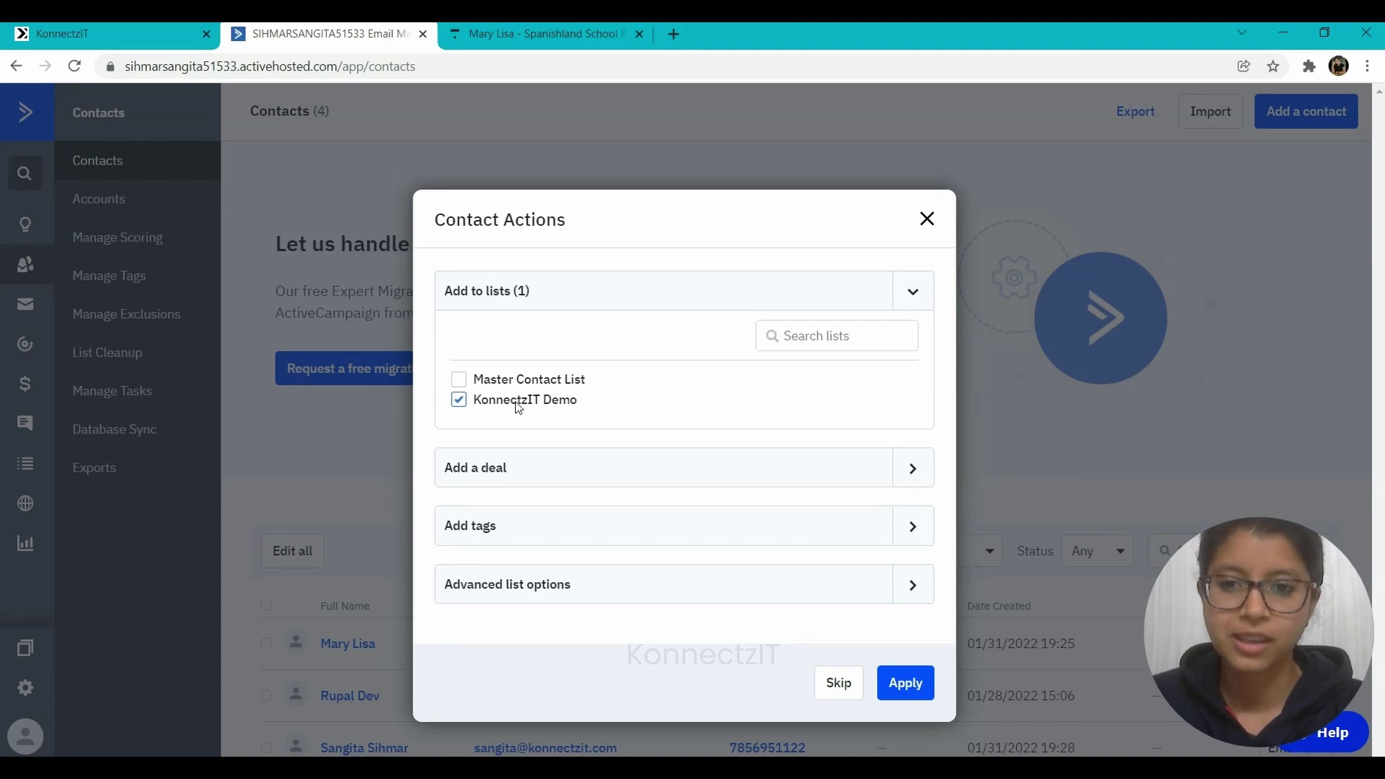
click(923, 690)
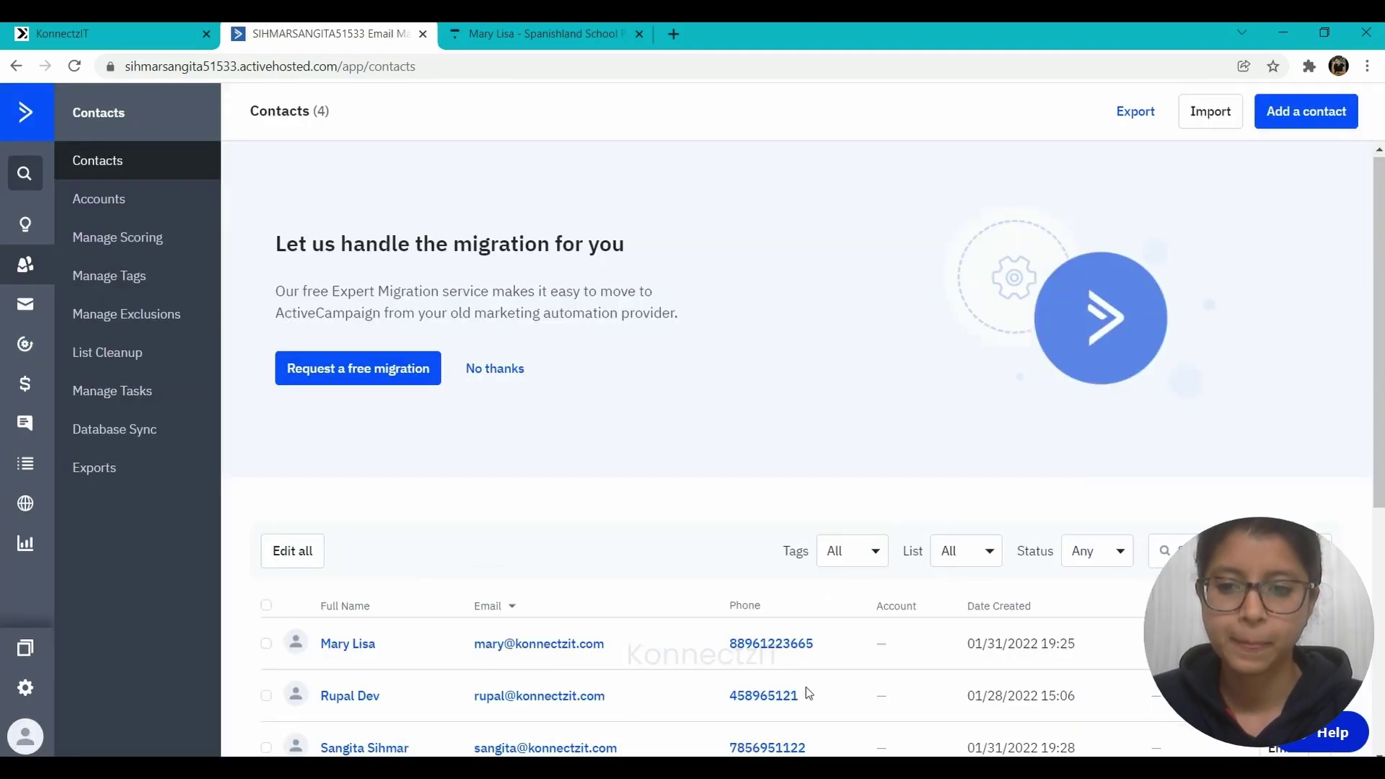
scroll(560, 698, down, 5)
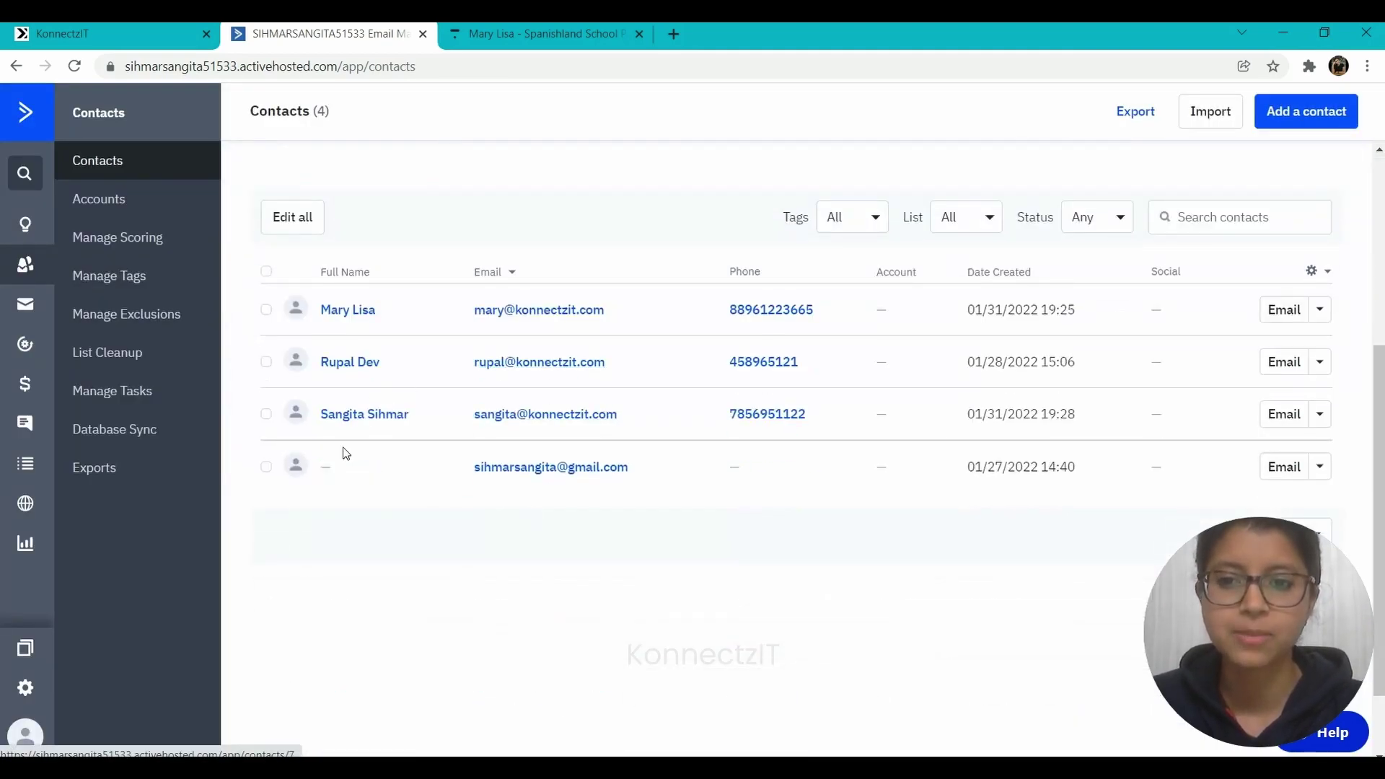
click(528, 26)
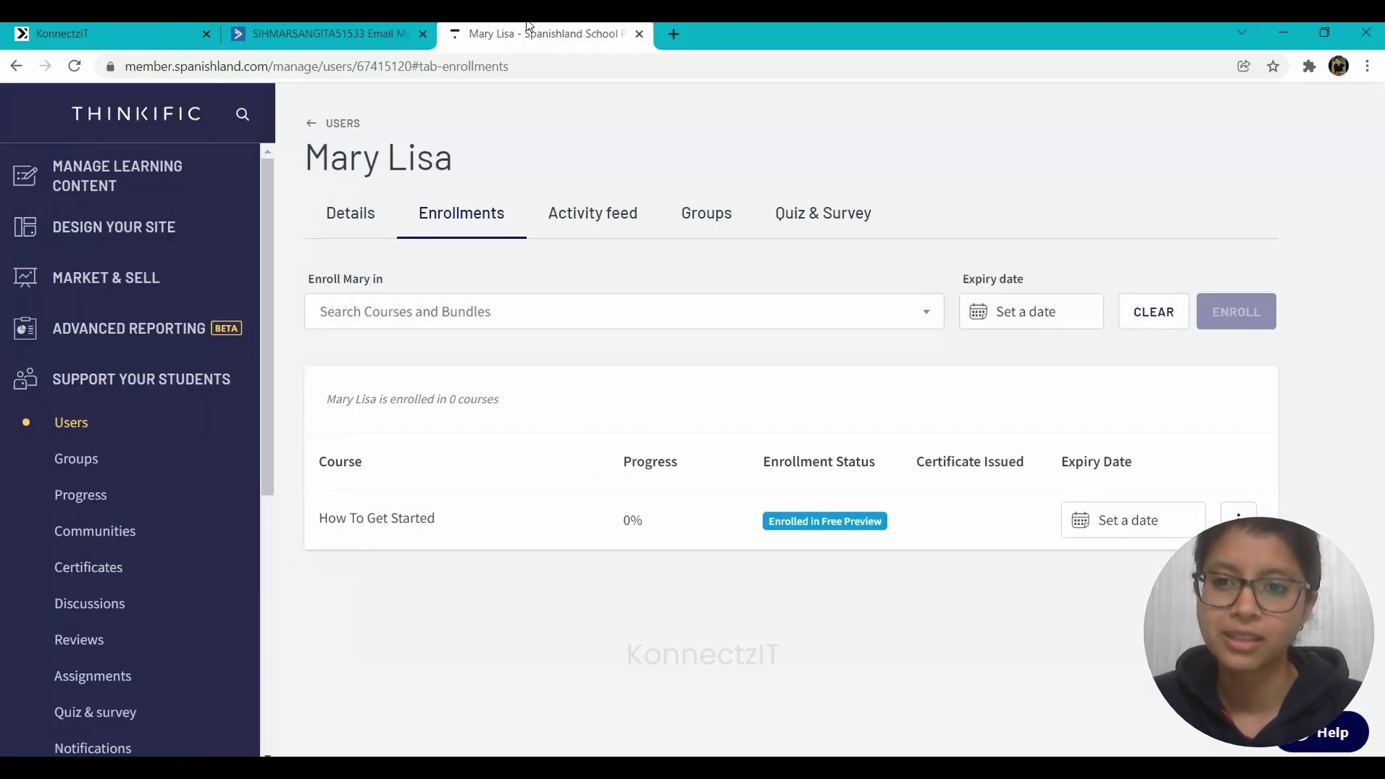
- Confirm the new contact appears in Thinkific Users, enrolled in How To Get Started as a free preview
click(69, 433)
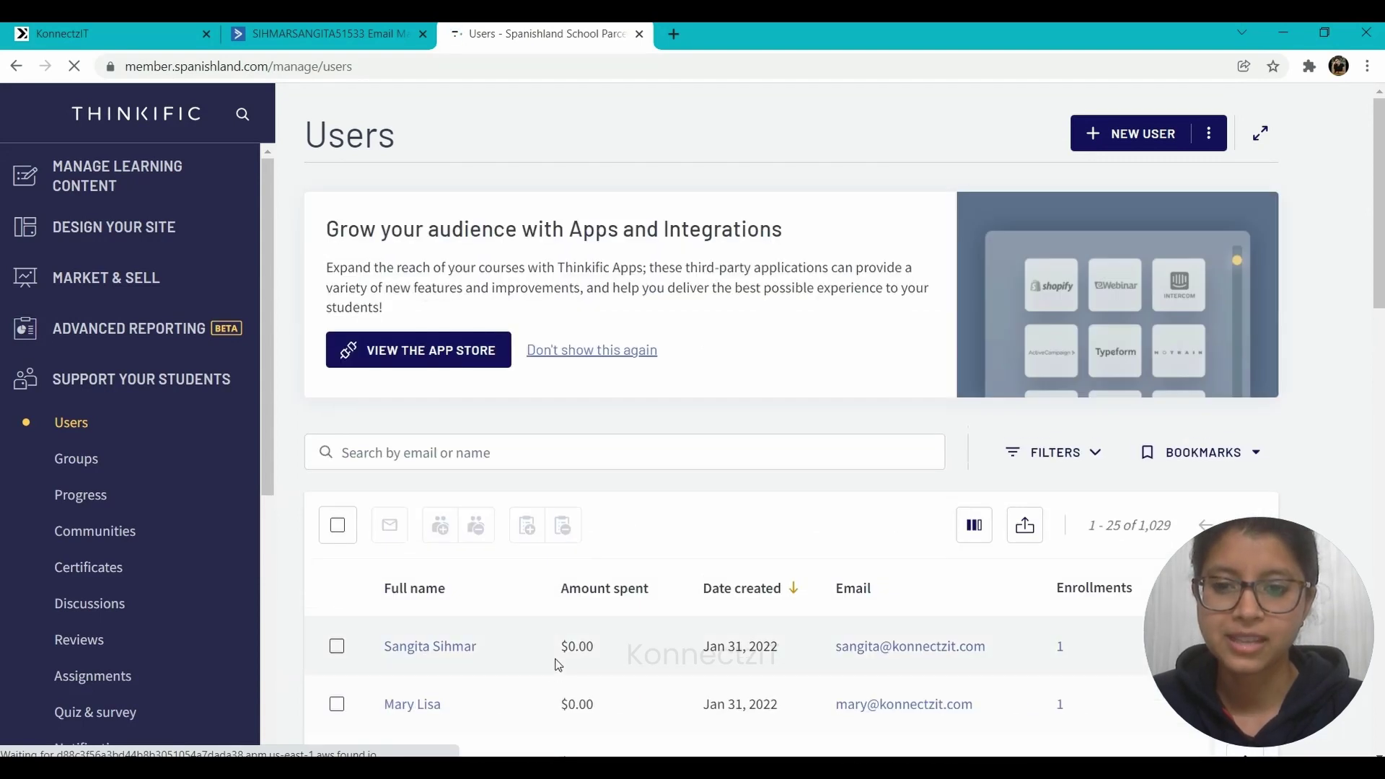
scroll(558, 664, down, 3)
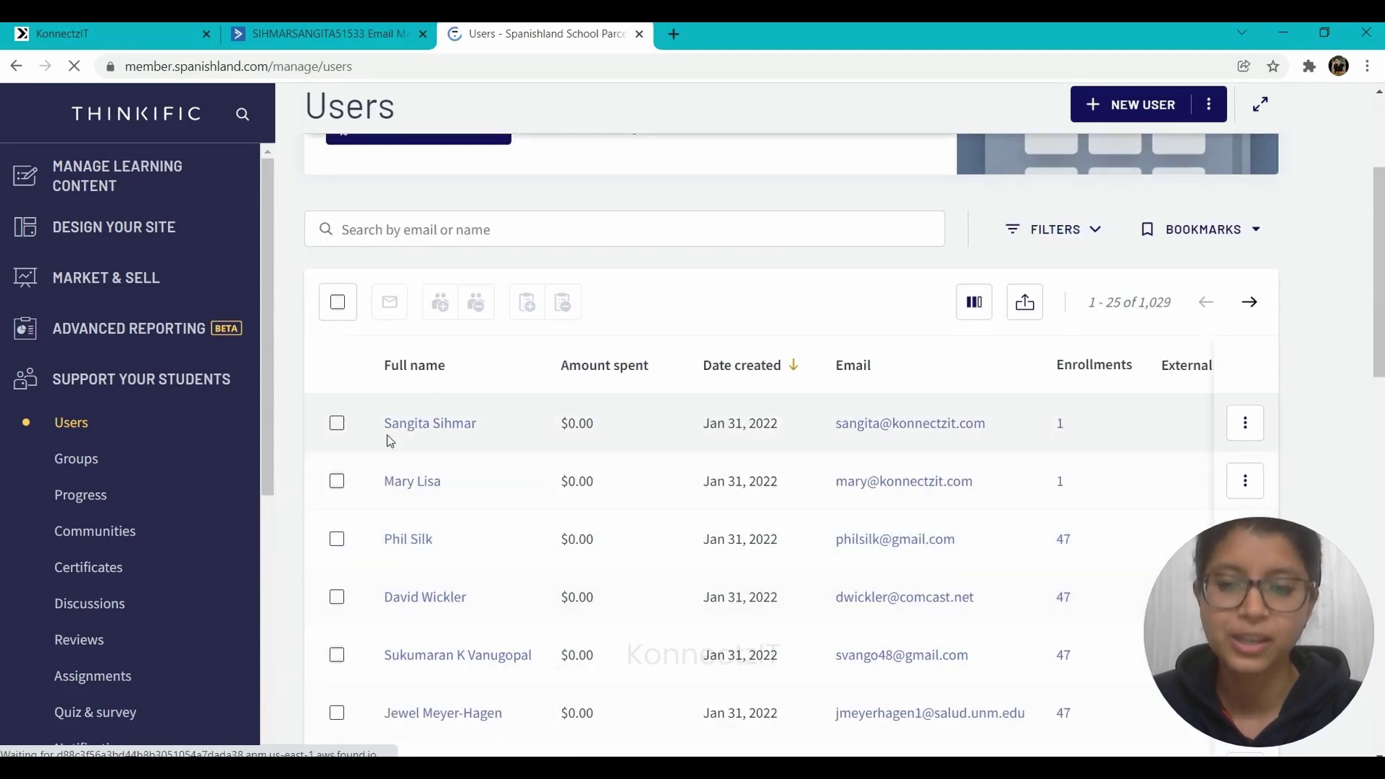
click(440, 427)
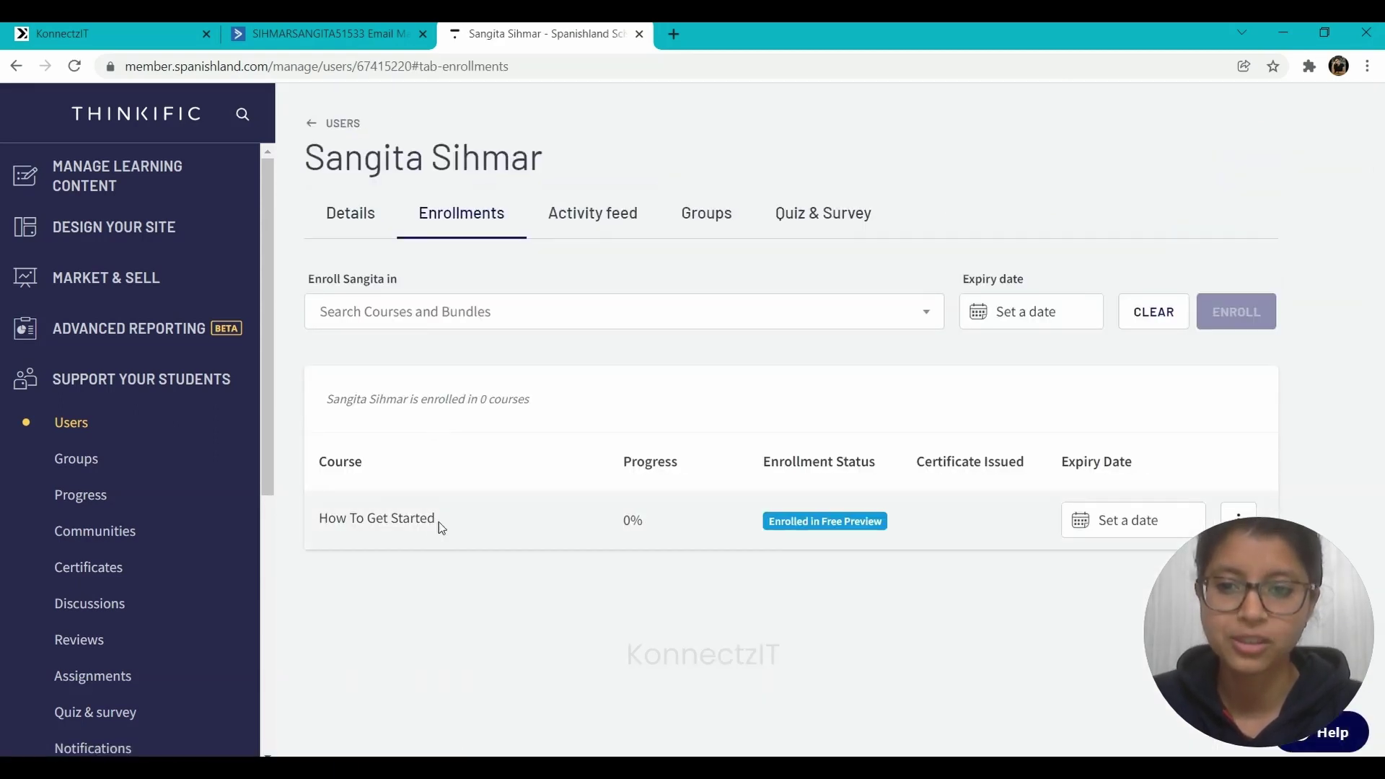
drag(439, 522, 301, 517)
click(391, 566)
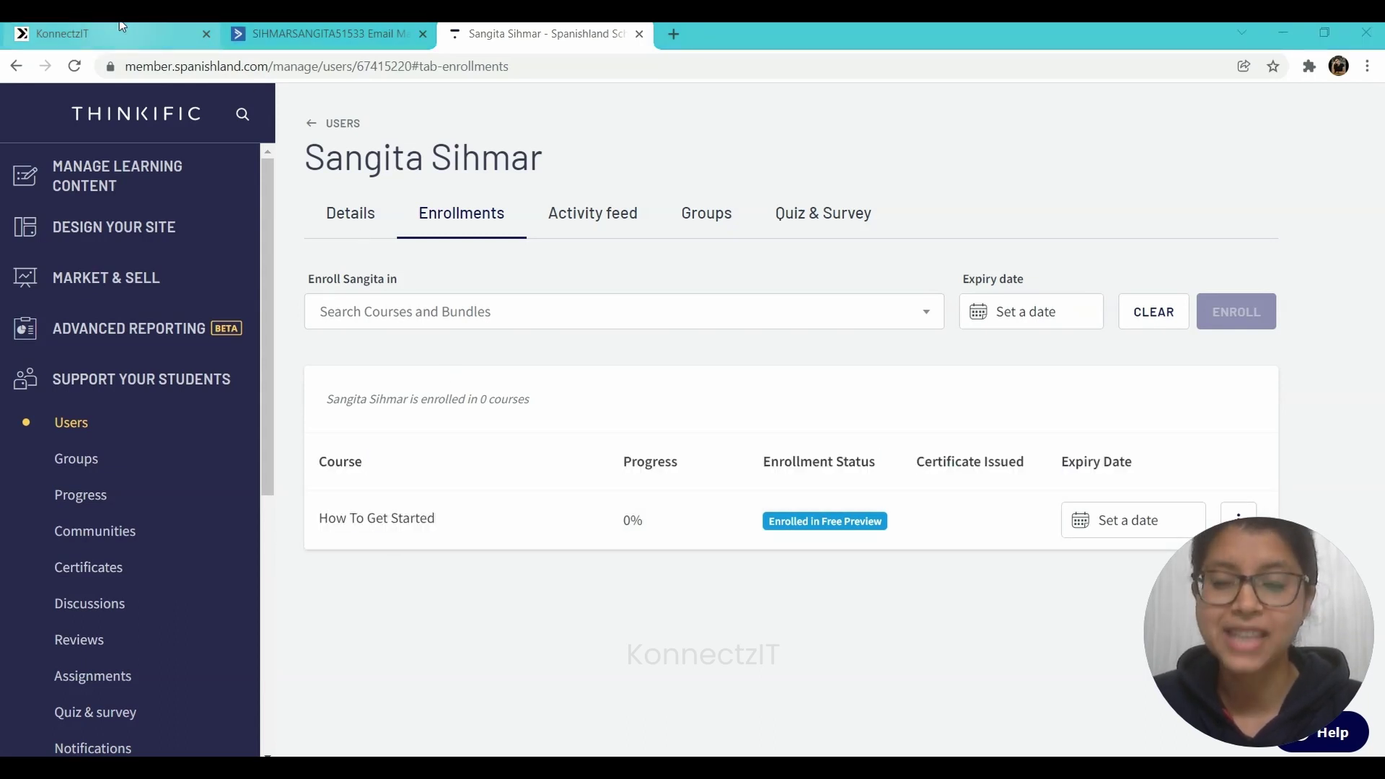
click(116, 33)
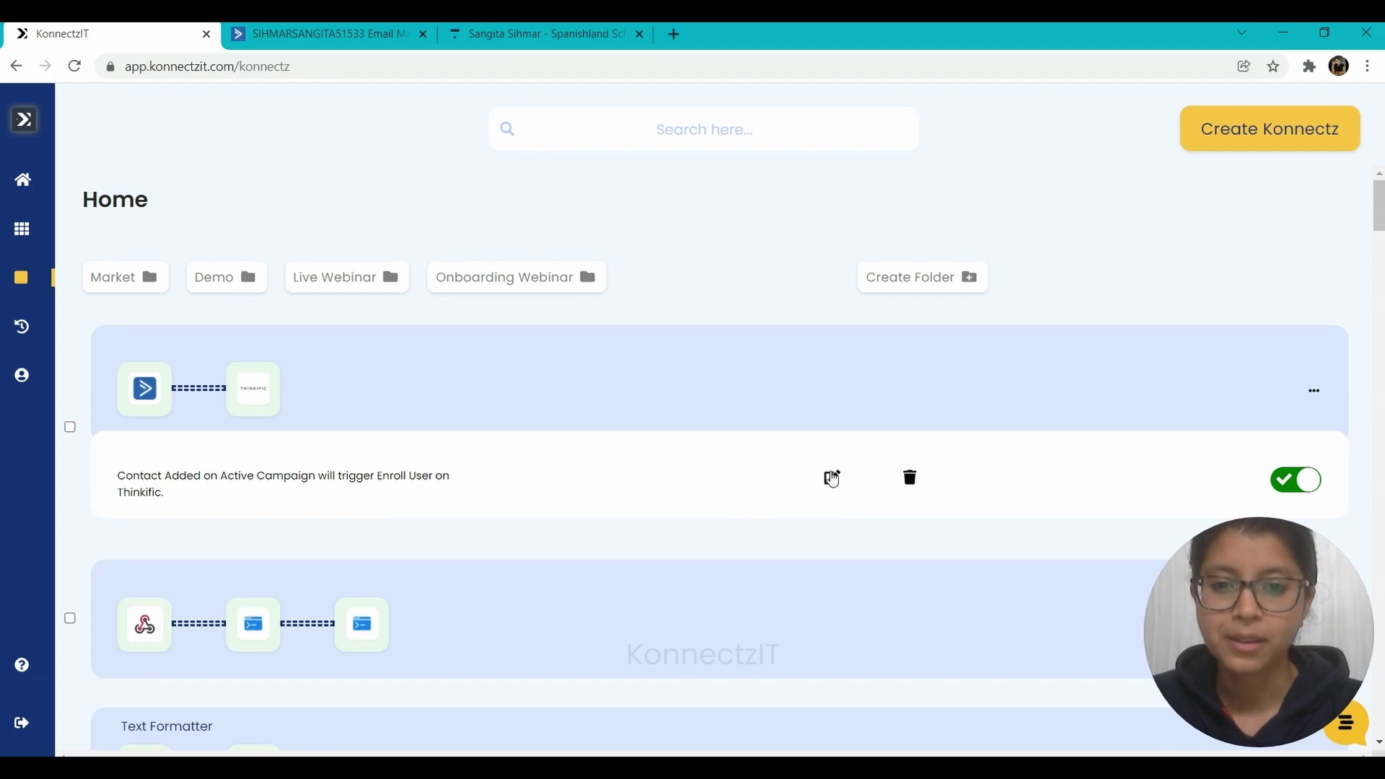
- Open the 'Contact Added' to 'Enroll User' konnectz in the editor via its pencil icon
click(832, 479)
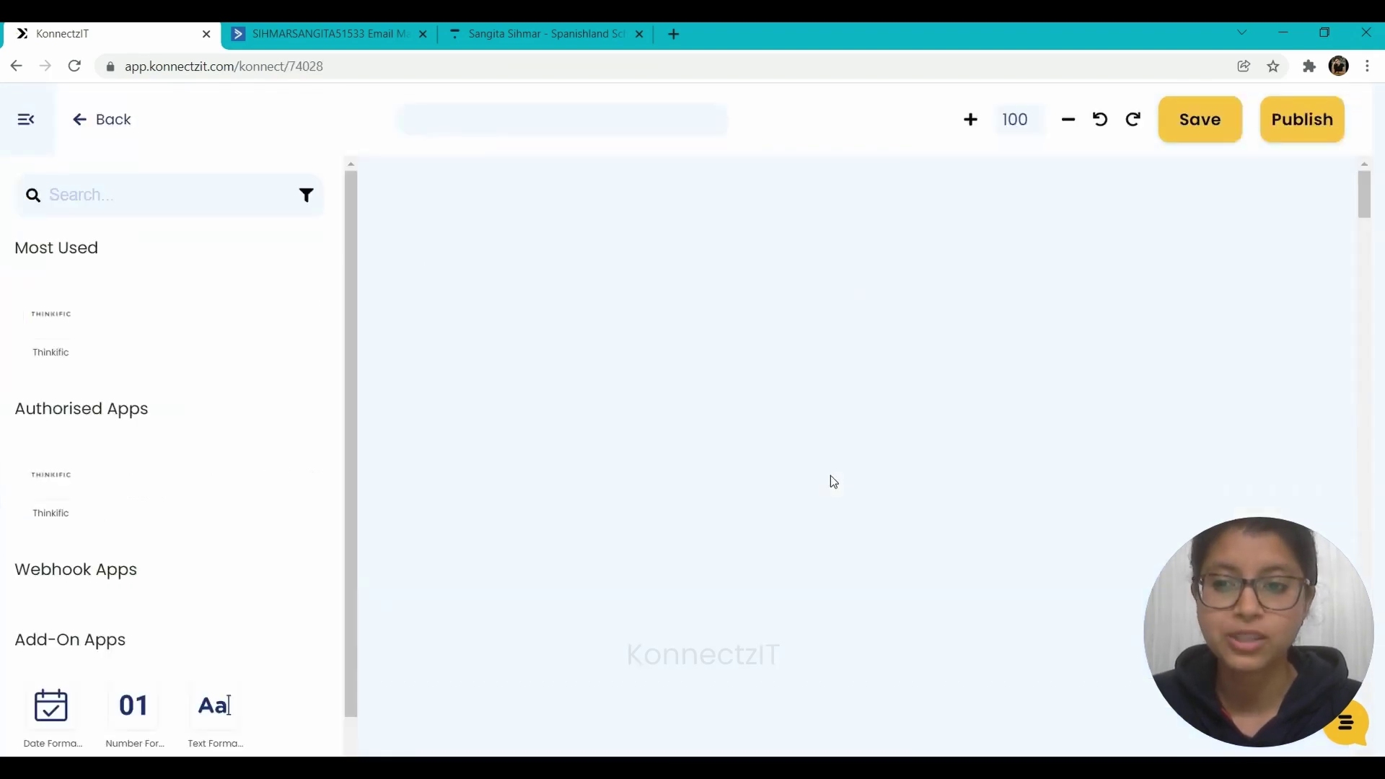